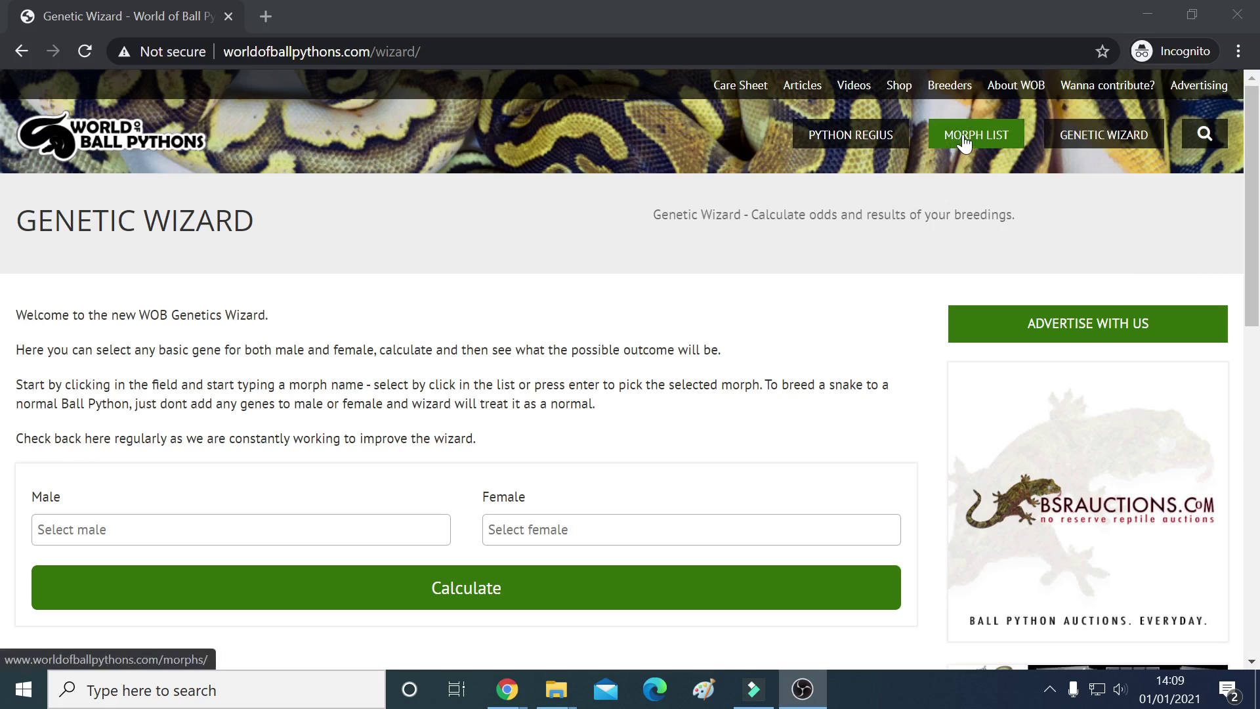
- Open the Genetic Wizard and add the genes Albino and Het Clown to the male
click(1065, 134)
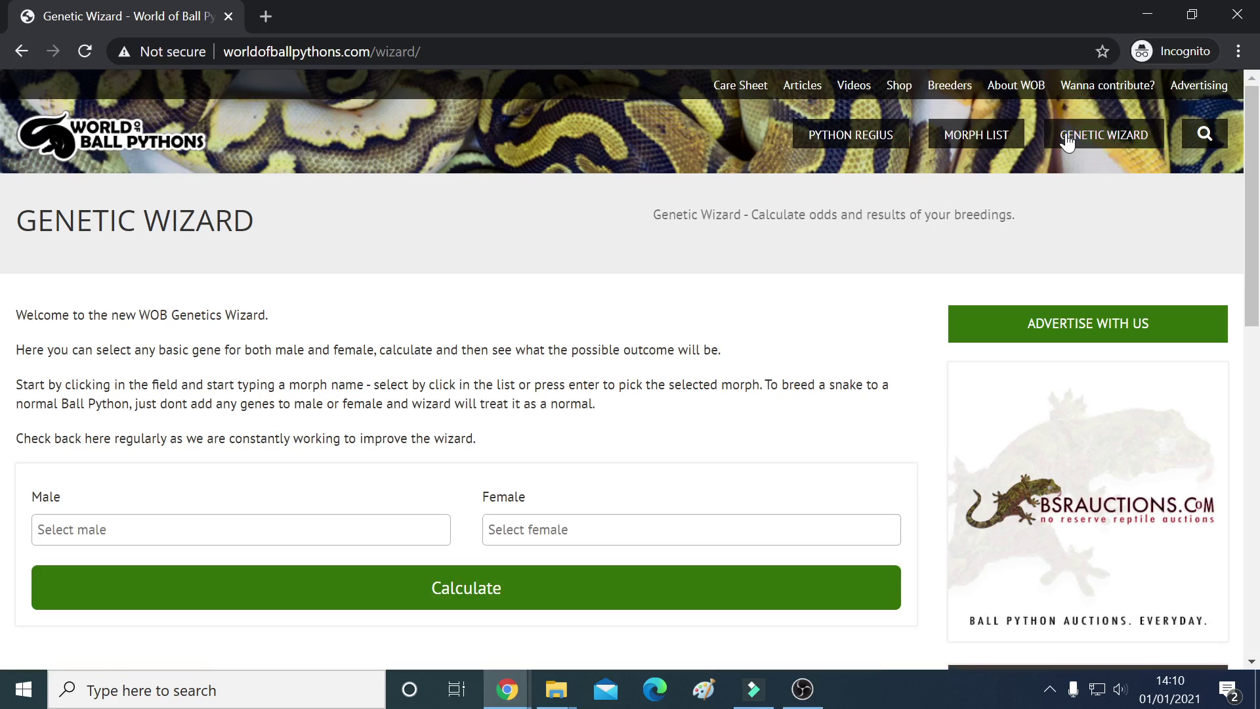
click(262, 530)
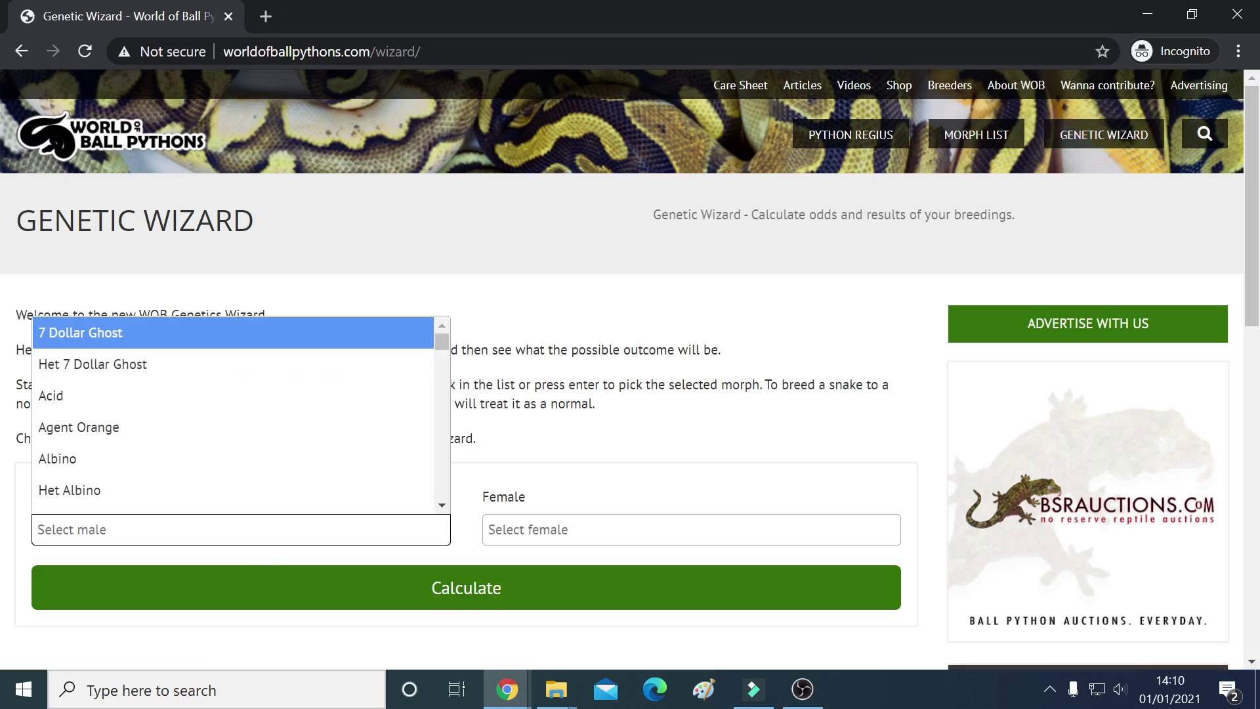
click(113, 462)
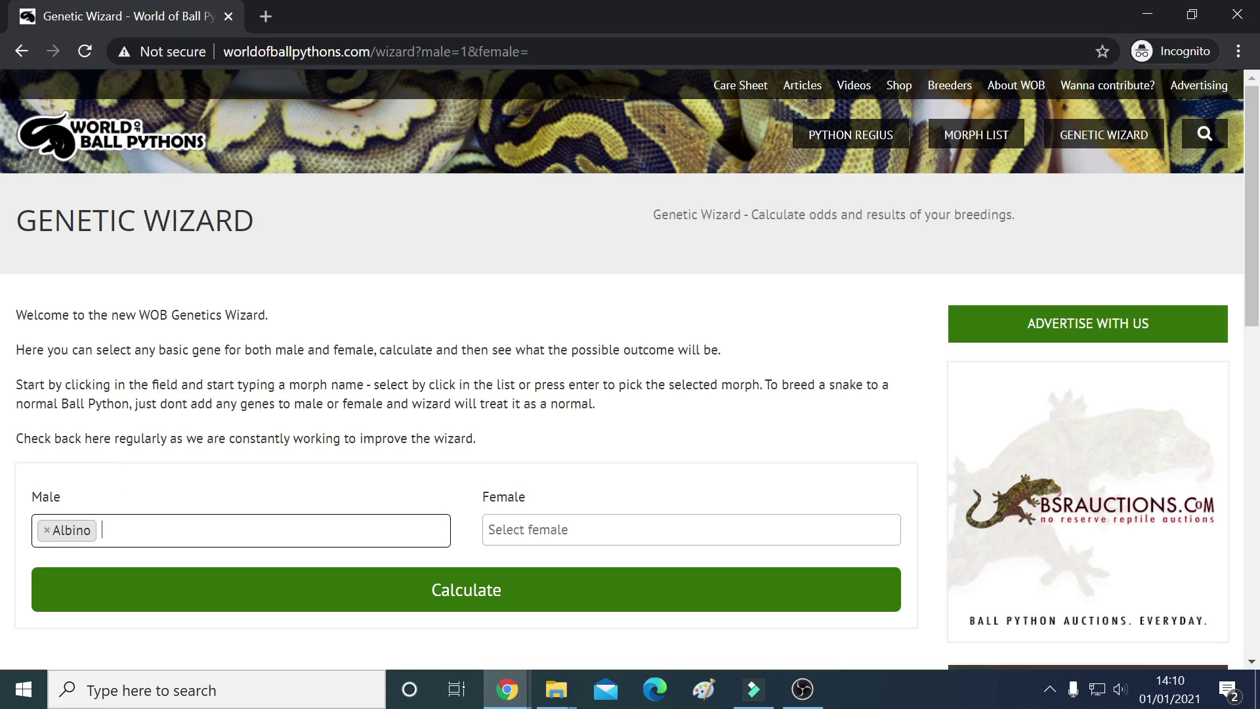
text(het)
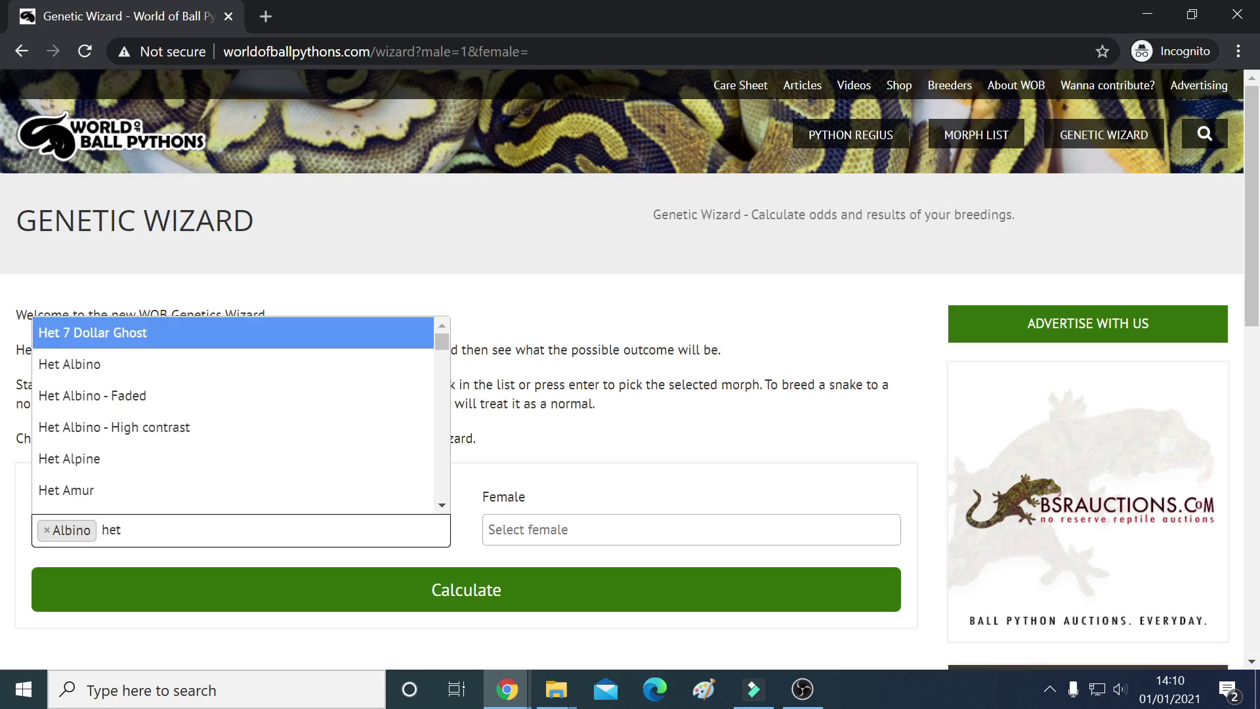
text( clown)
key(Return)
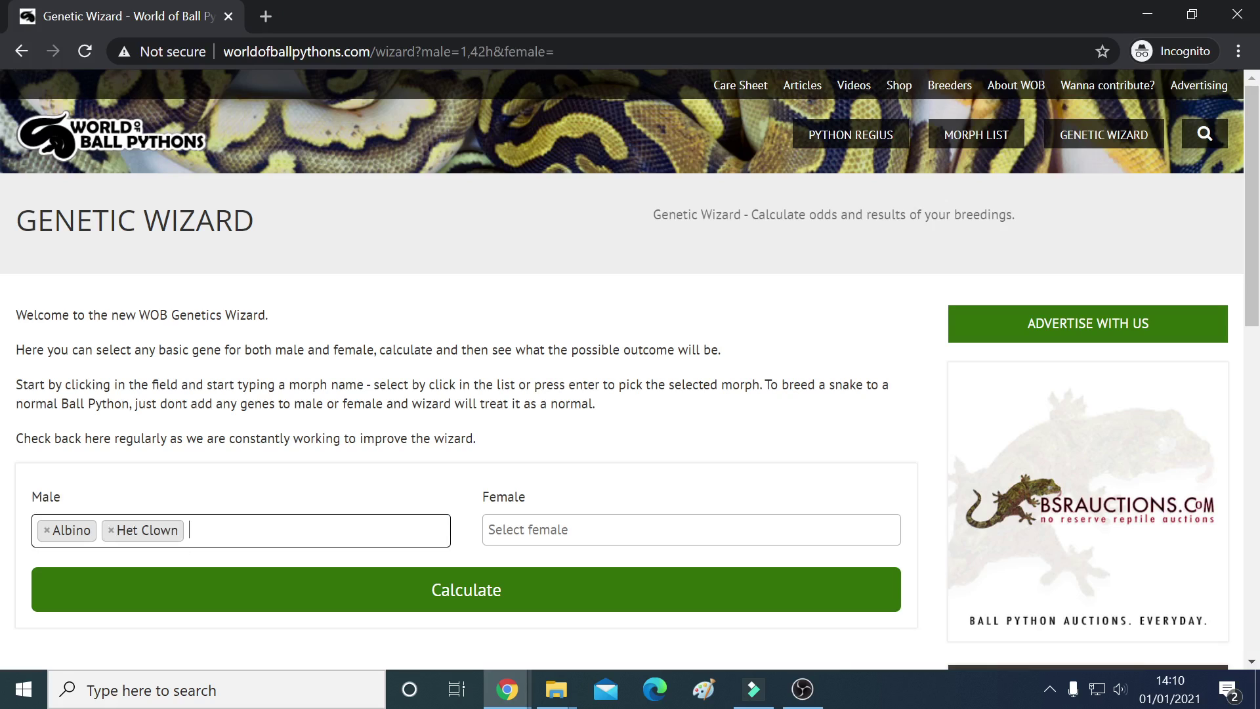
- Add the genes Clown and Het Albino to the female and calculate the breeding outcomes
click(528, 529)
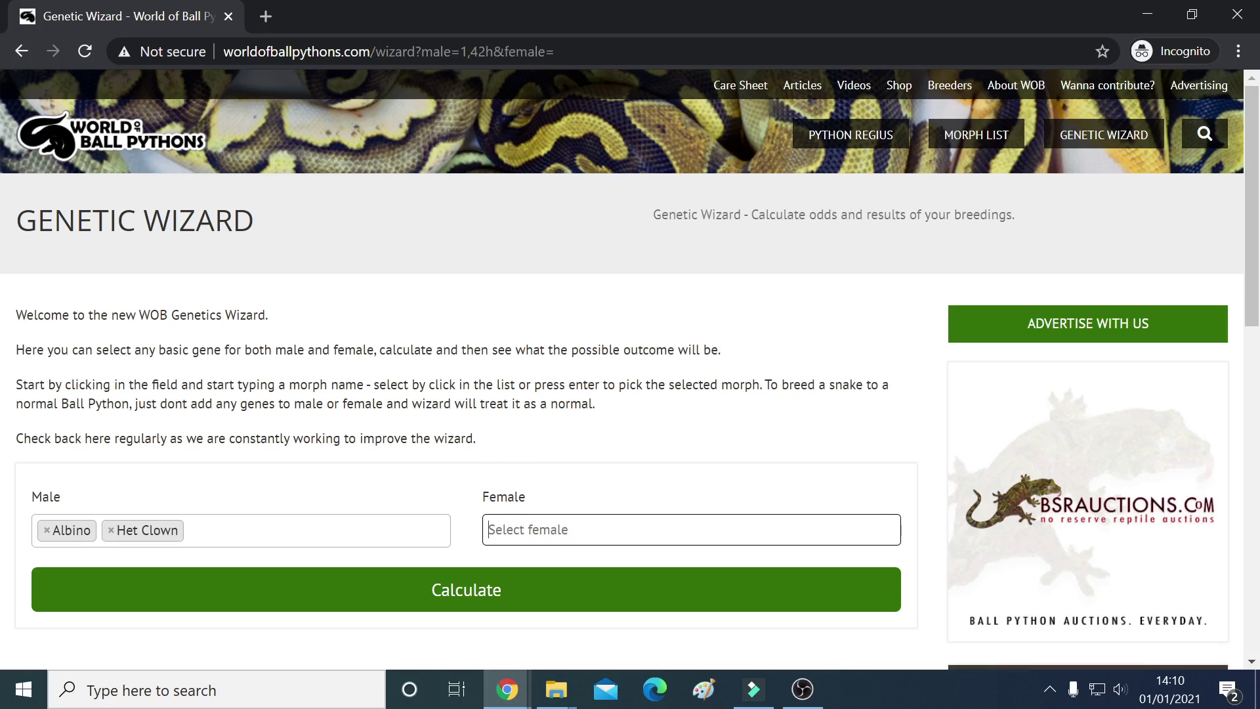
text(cl)
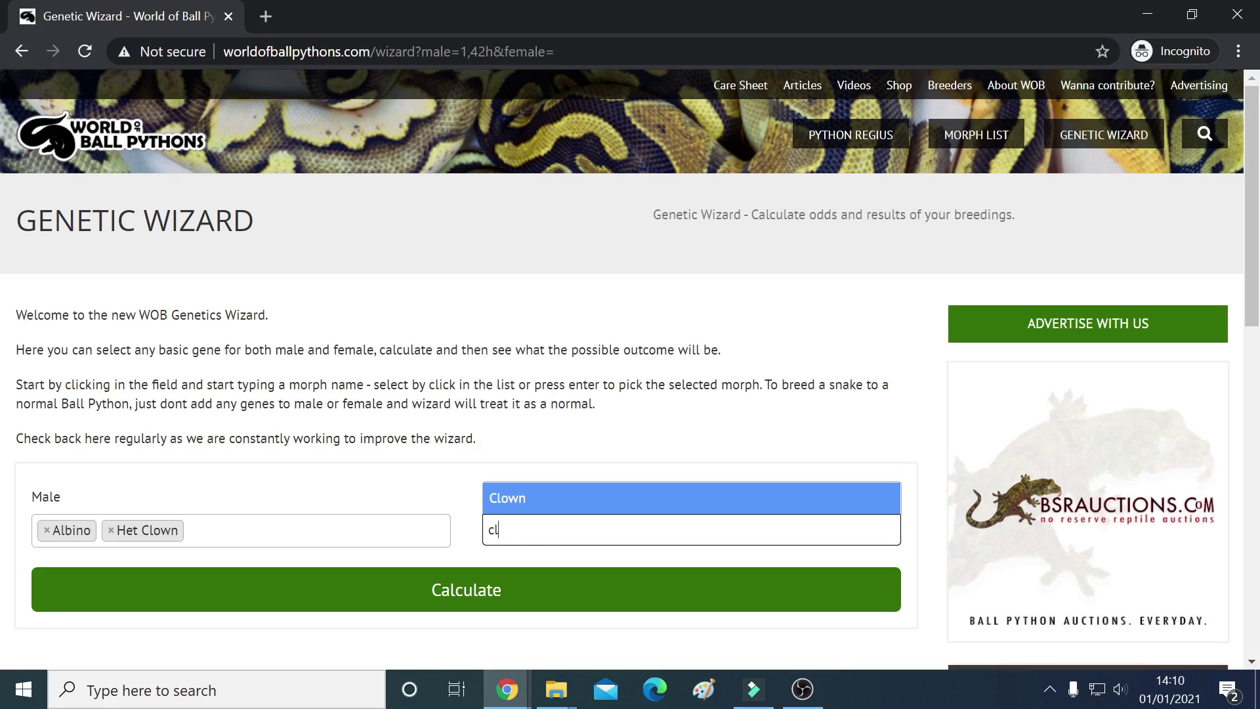
text(own het)
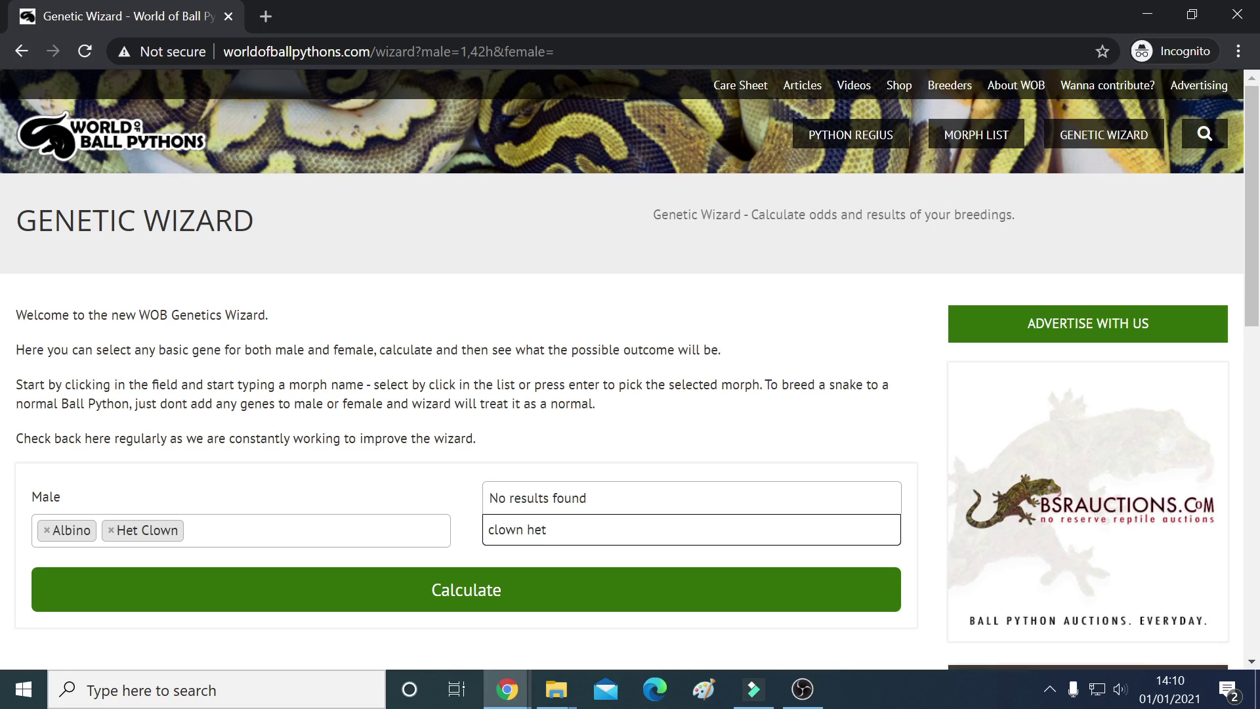
key(BackSpace)
key(BackSpace)
key(BackSpace)
key(BackSpace)
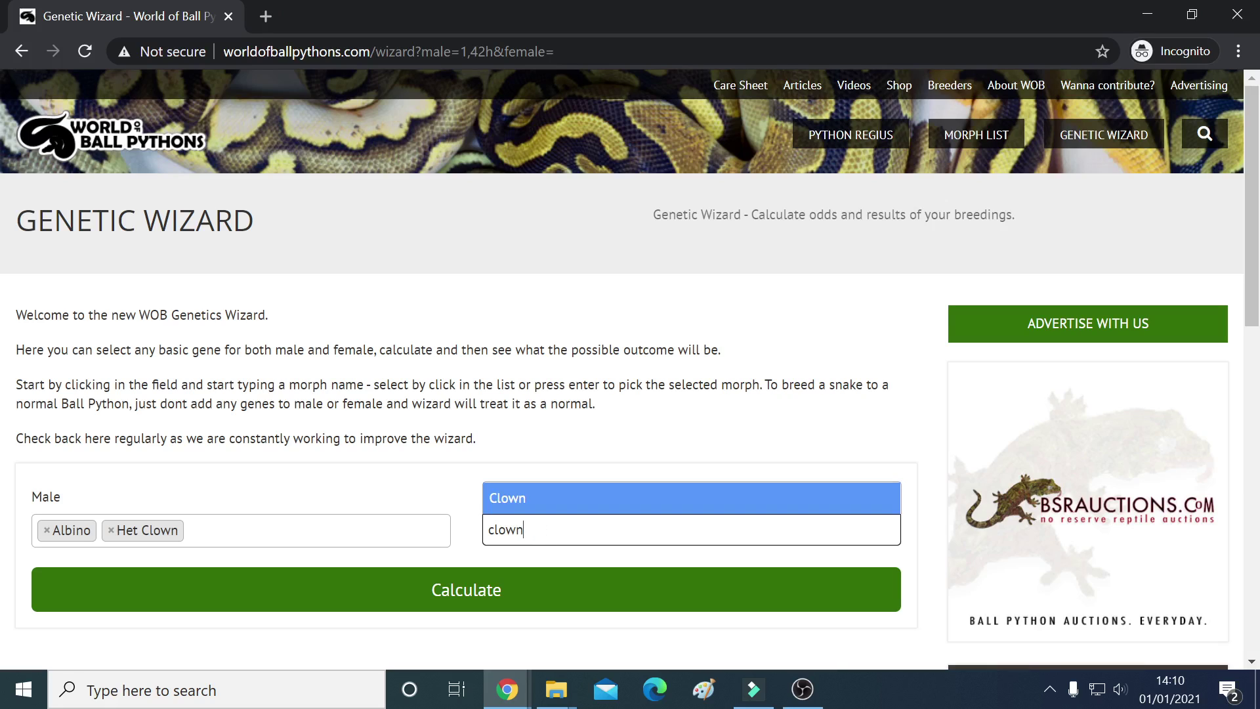
key(Return)
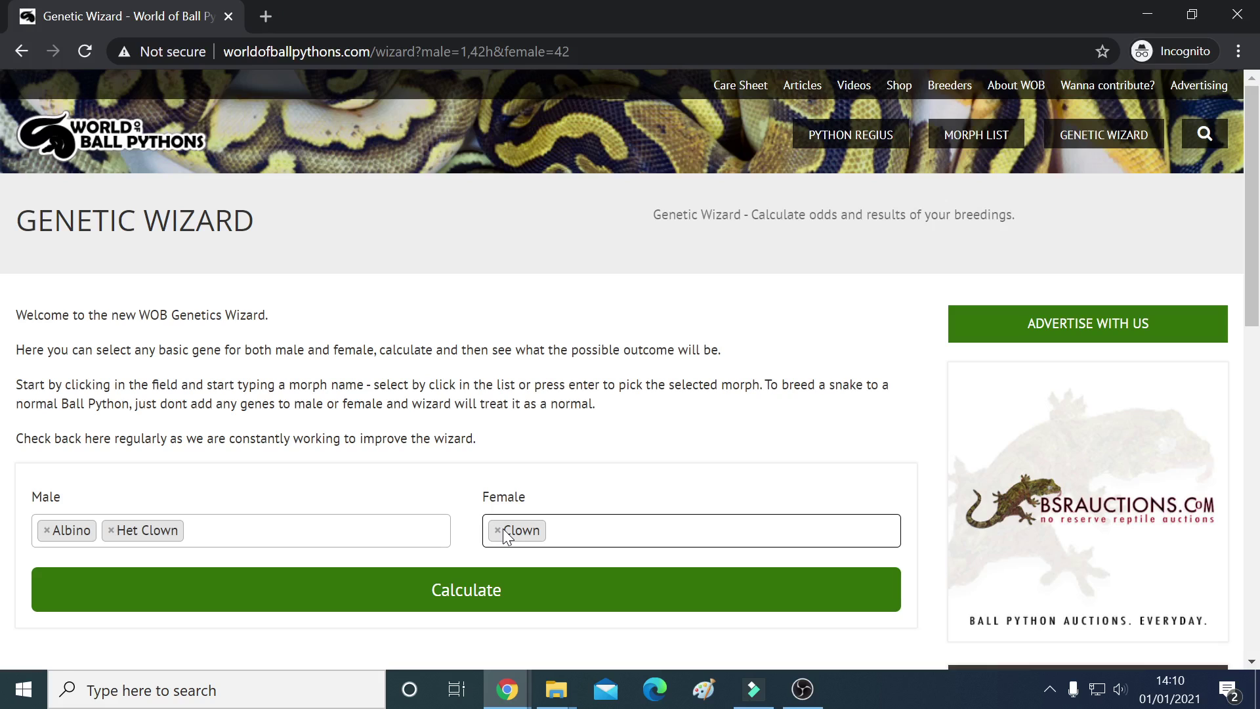
text(het)
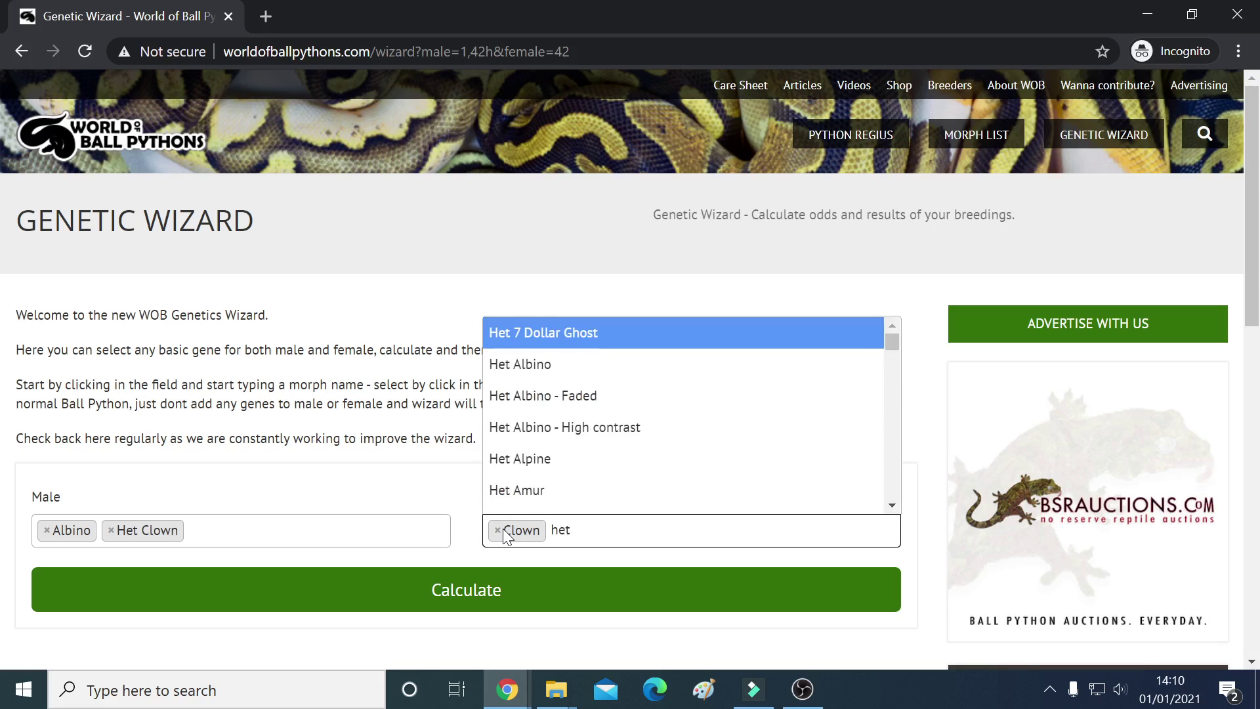
click(502, 372)
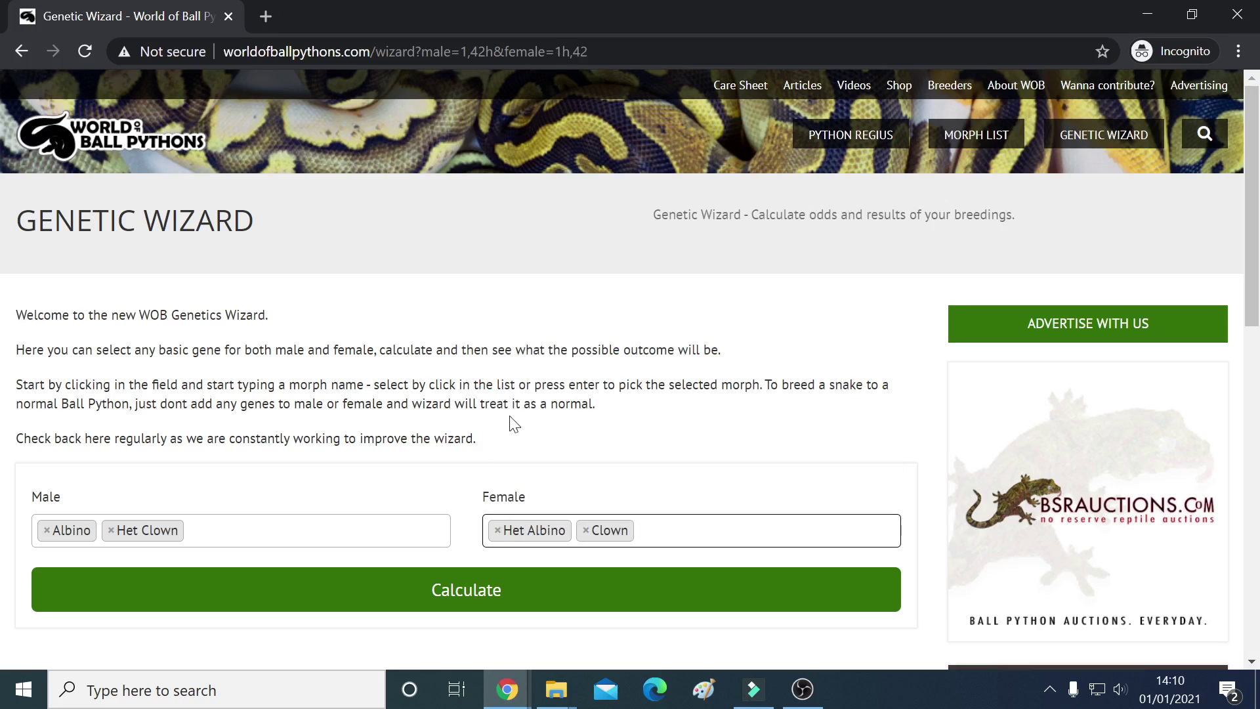
click(450, 590)
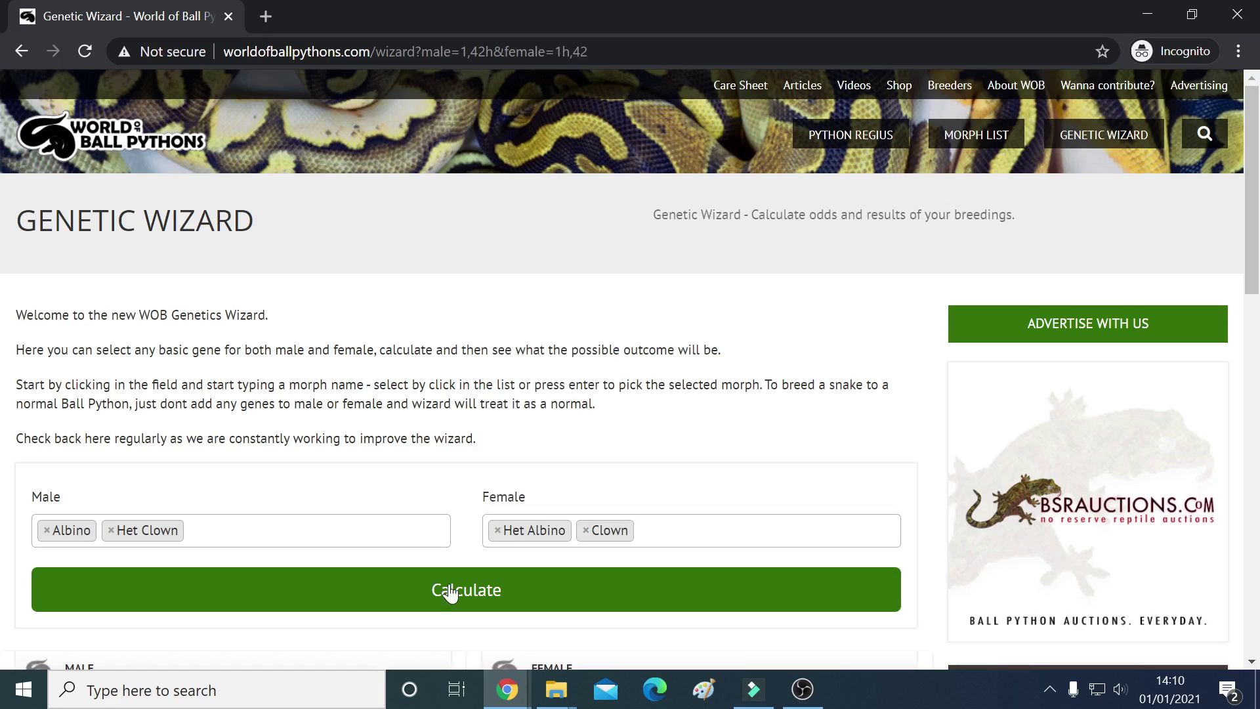
- Examine the male and female parent pictures and the results table of offspring percentages, fractions and genes
scroll(520, 509, down, 3)
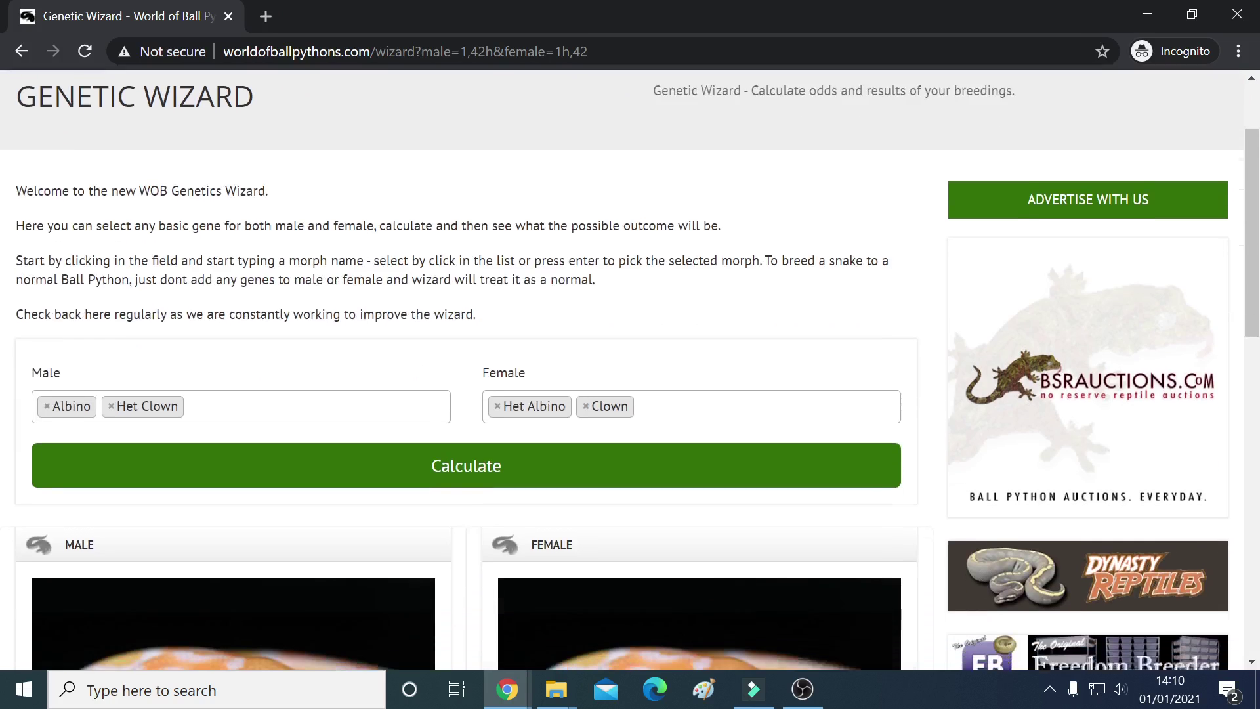
scroll(519, 501, down, 4)
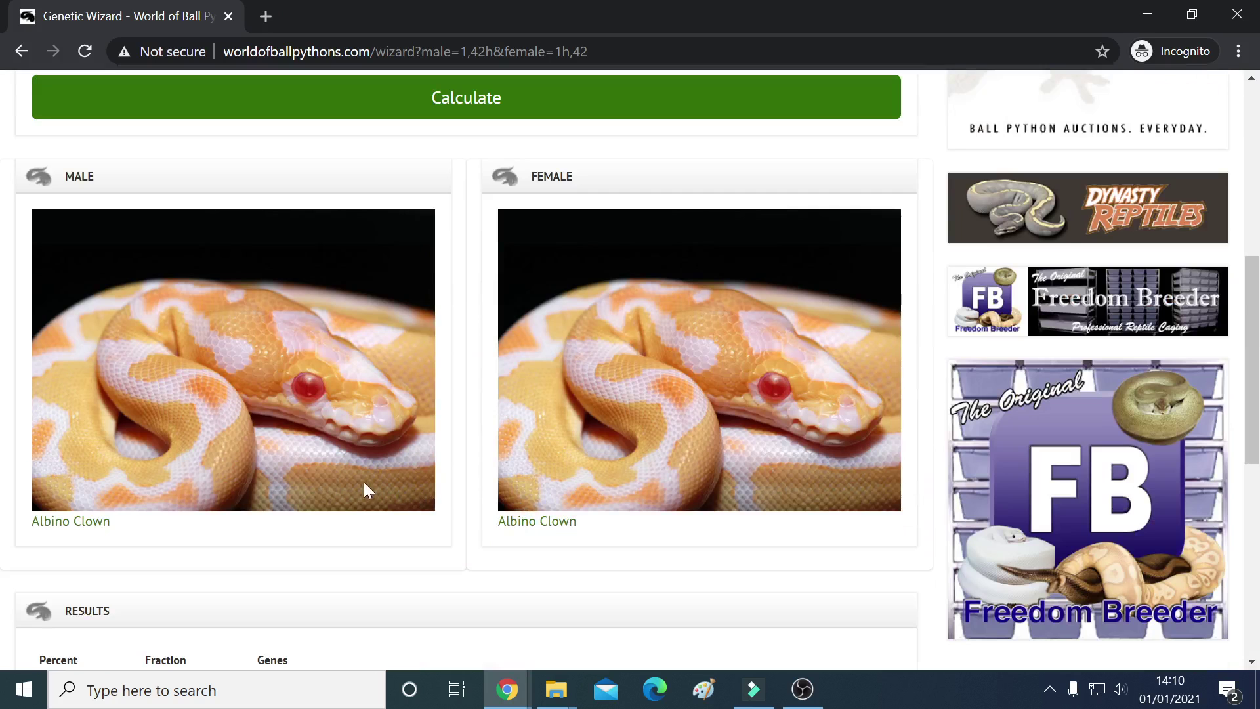
scroll(441, 464, up, 5)
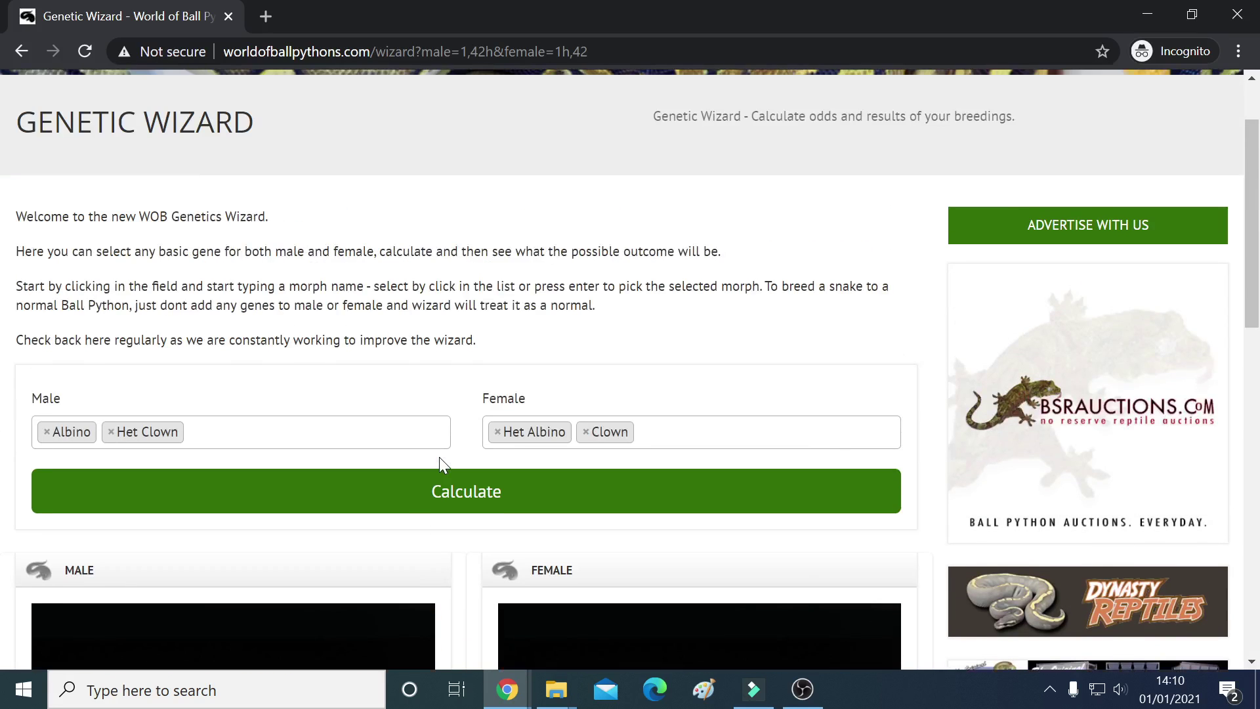
scroll(439, 459, down, 8)
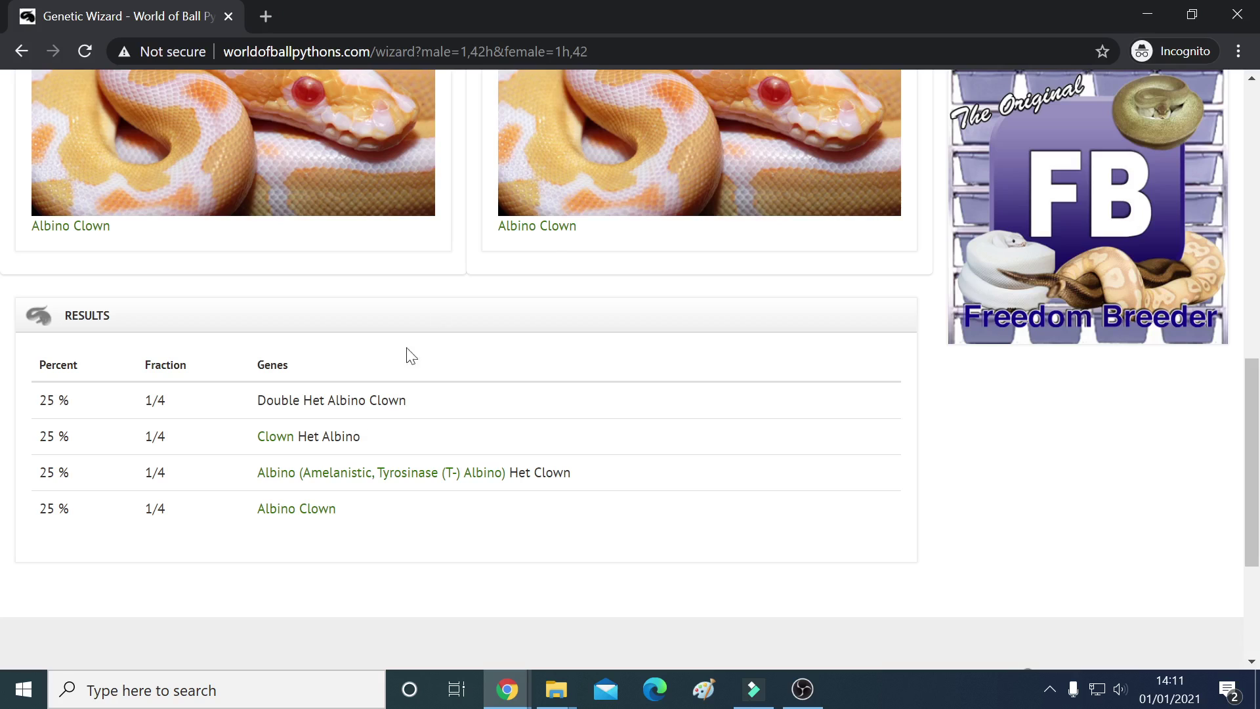
scroll(559, 230, up, 1)
scroll(559, 230, up, 1)
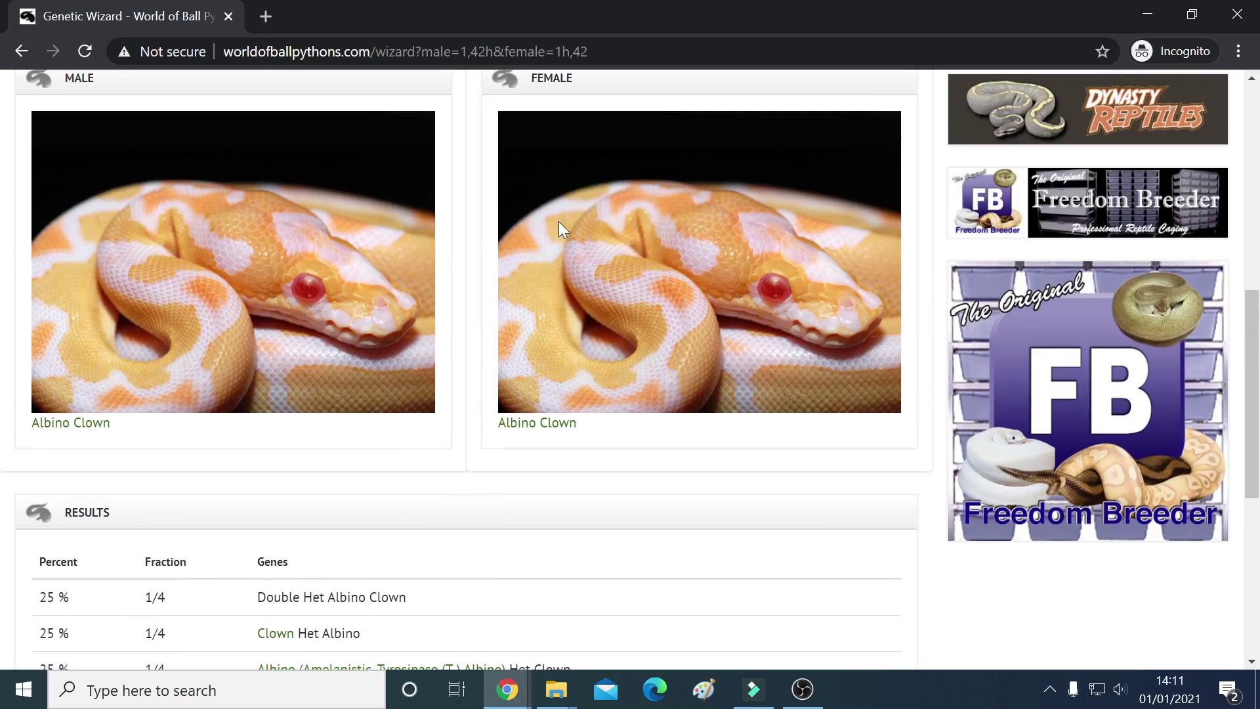
scroll(559, 223, down, 3)
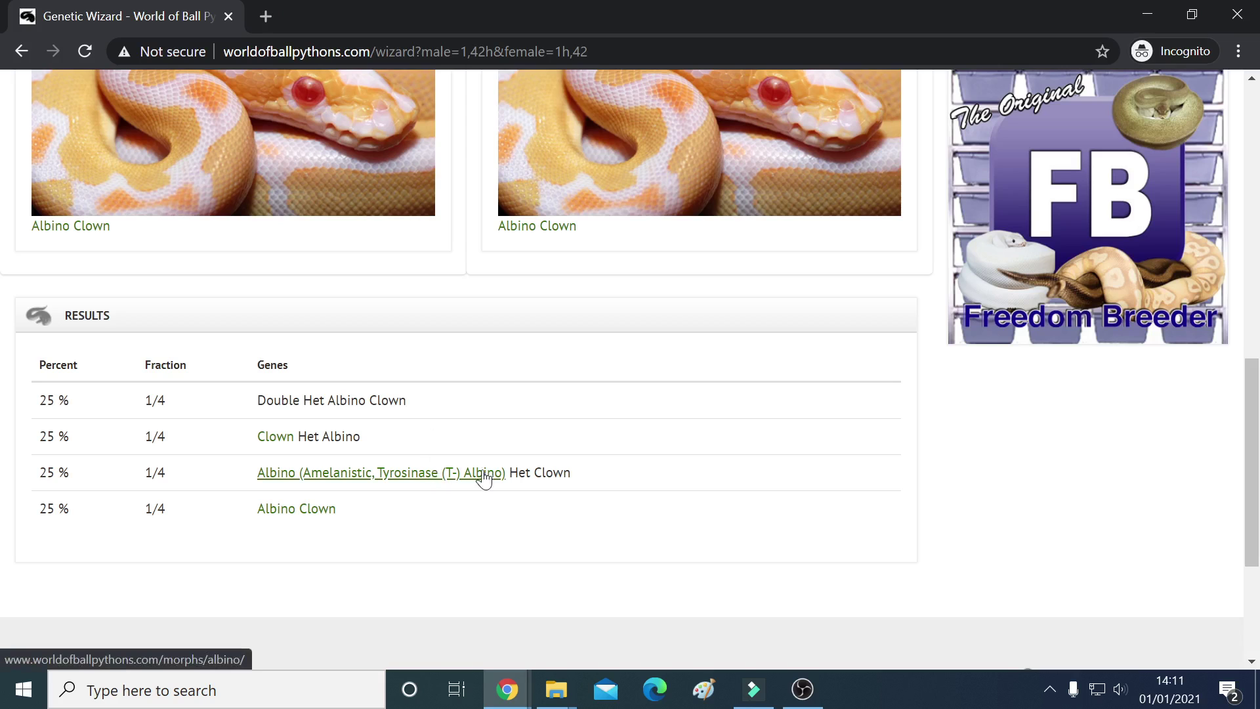
scroll(496, 479, up, 3)
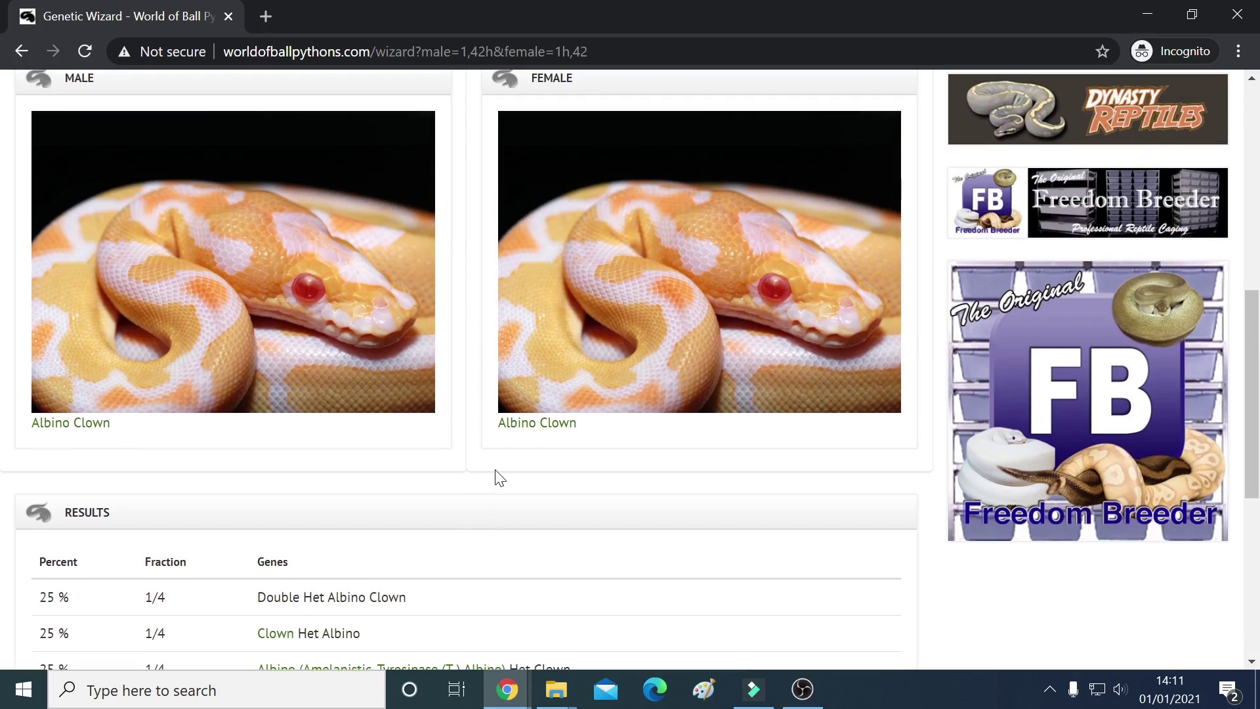
scroll(497, 479, up, 2)
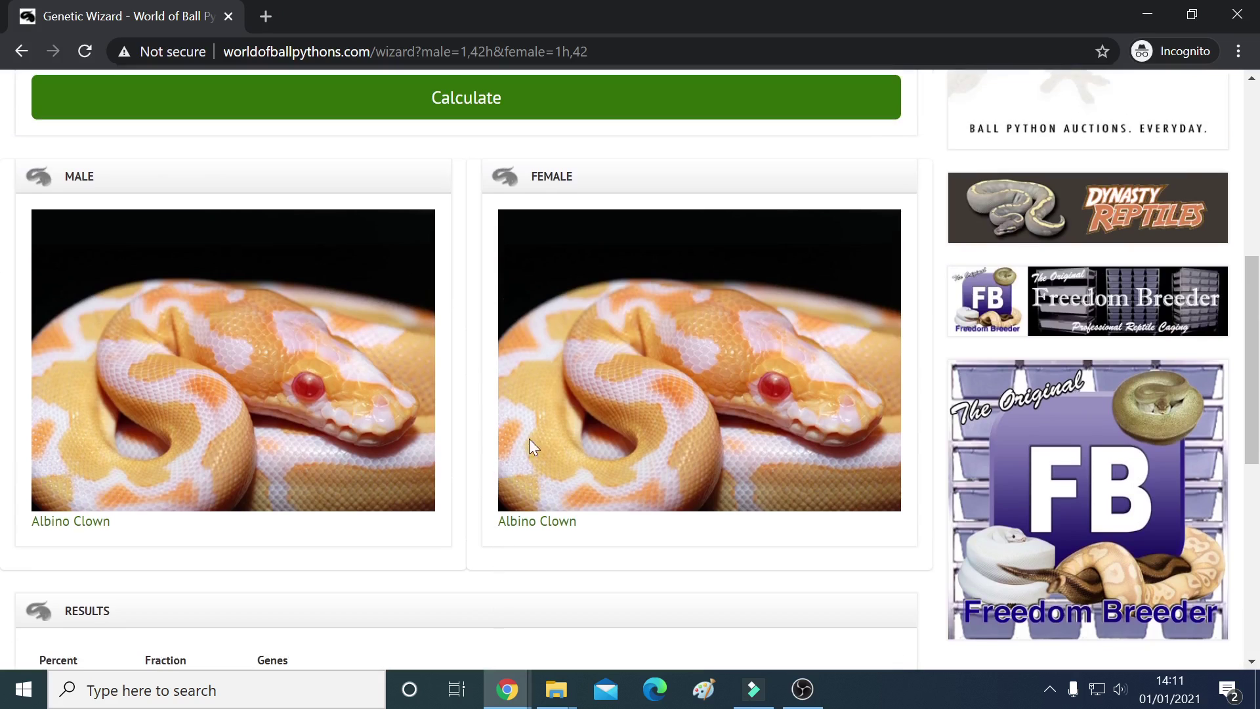
- Remove the Albino gene from the male
scroll(561, 420, up, 3)
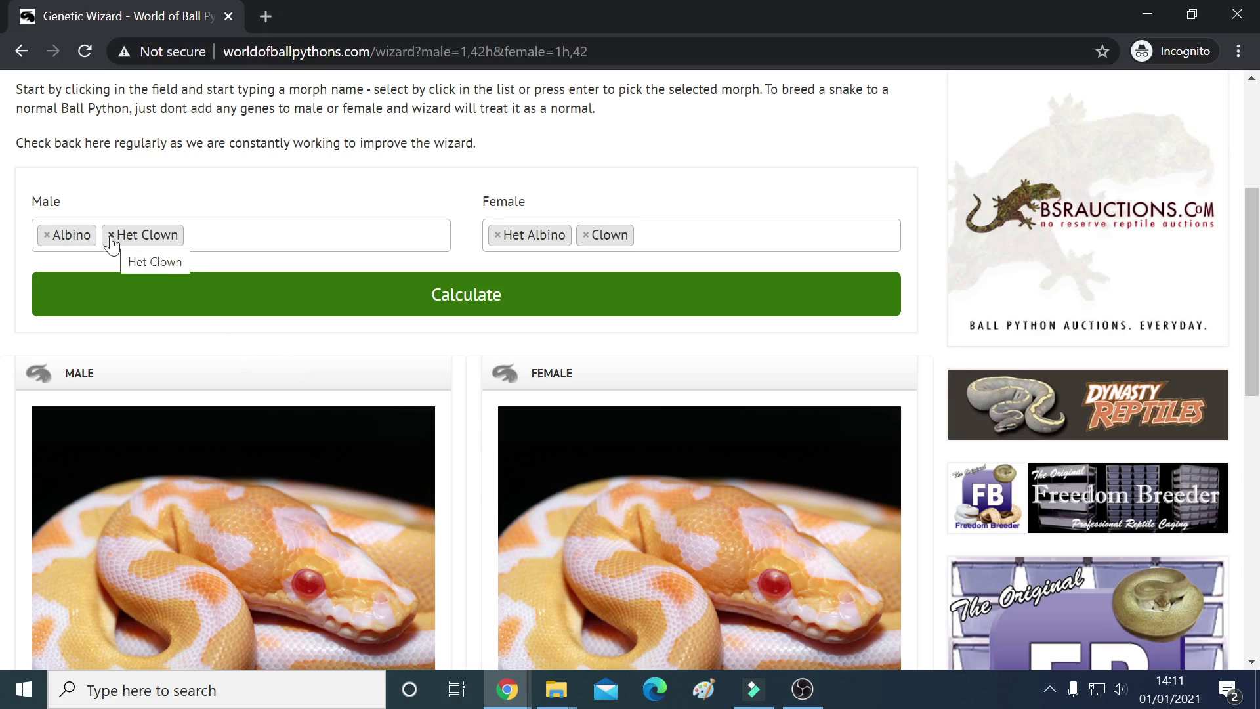
click(47, 235)
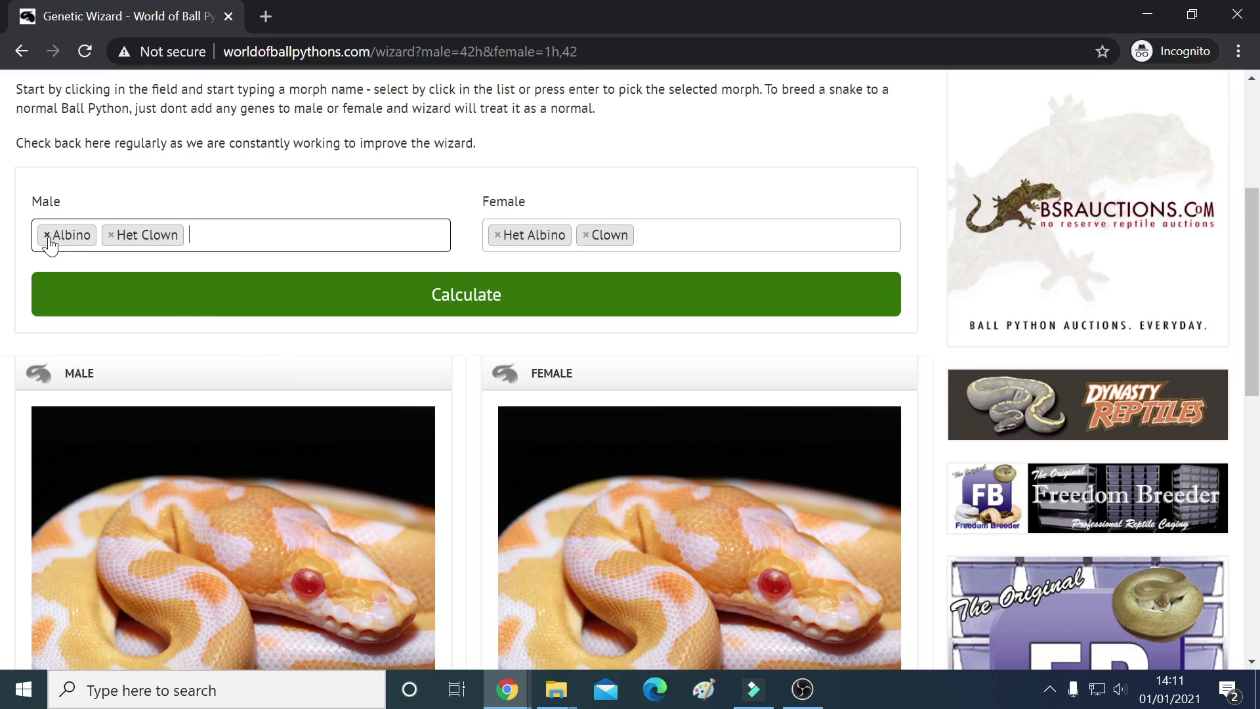
key(Escape)
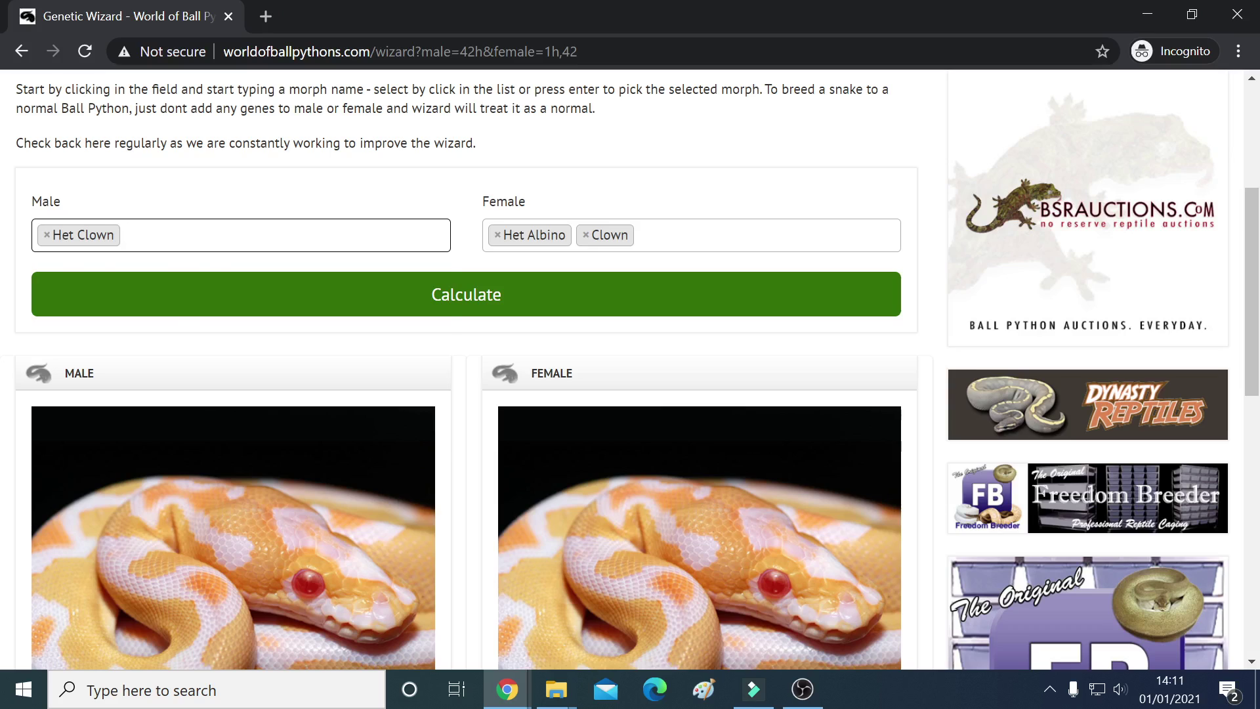
- Try to find a male gene by searching for "het vpi anthanic", and clear the search text
text(het vpi)
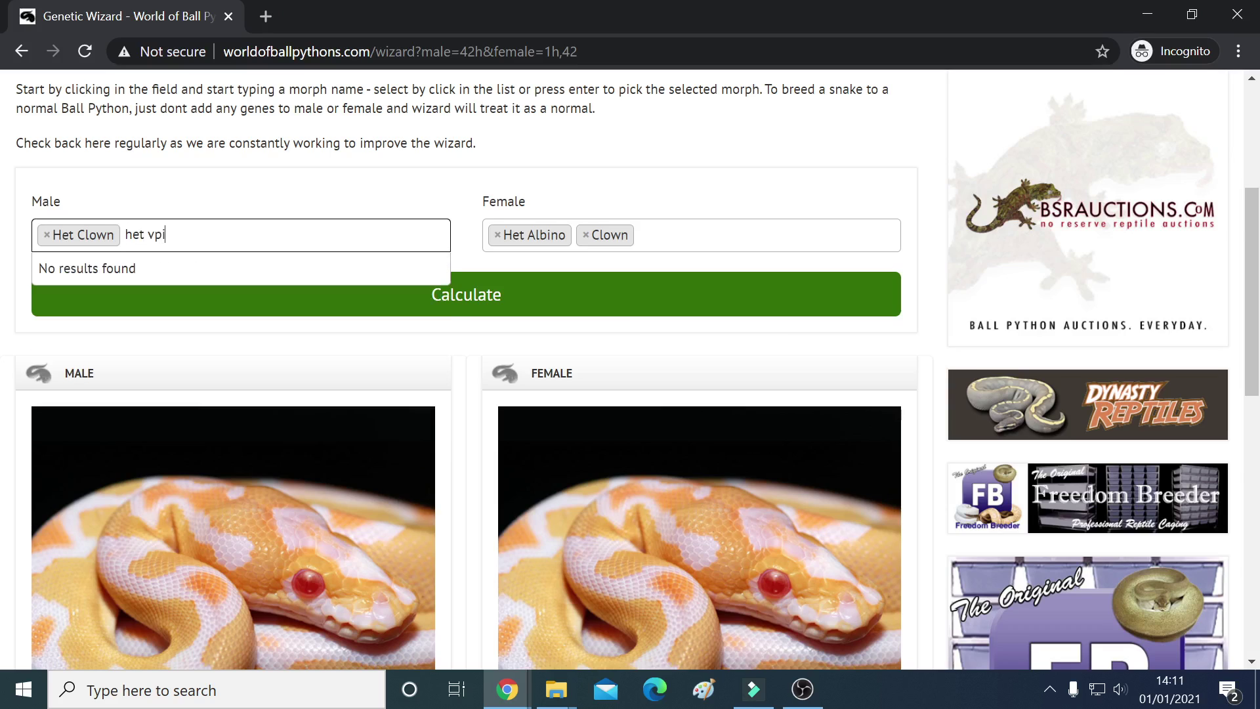
text( anthanic)
key(ctrl+a)
key(BackSpace)
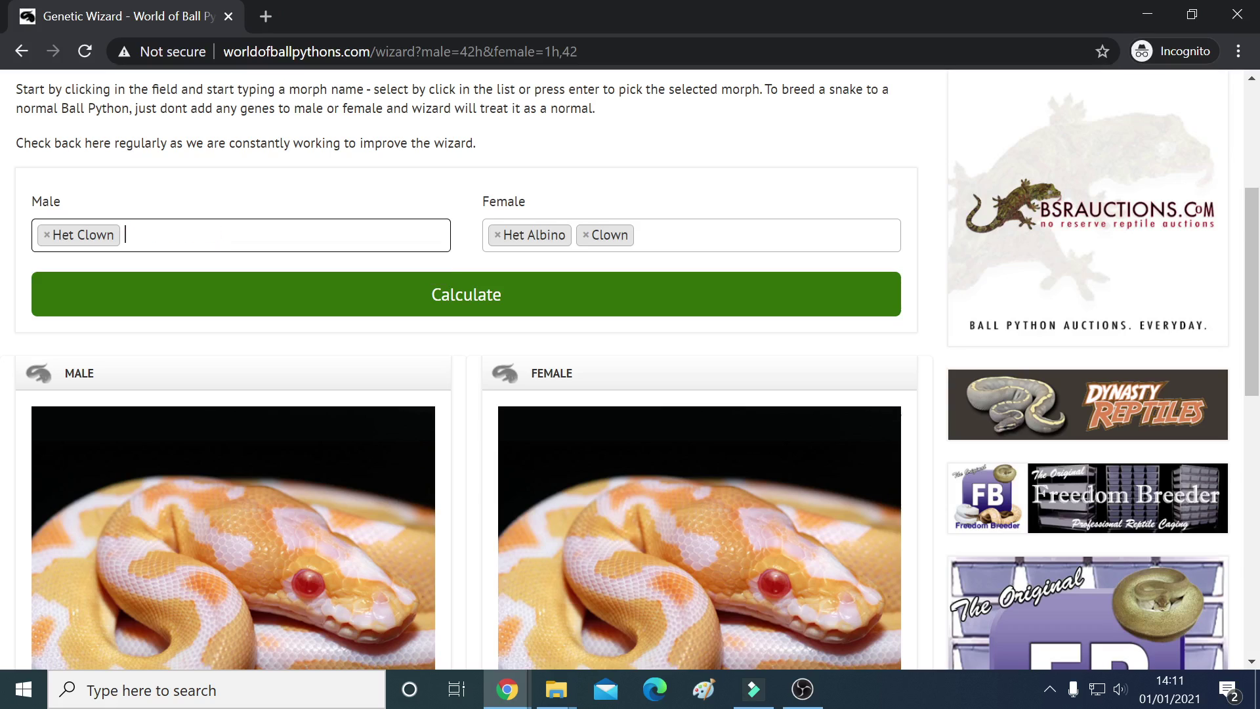
- Try to find the male gene as "het anthanic VPI" and clear the search text
text(het)
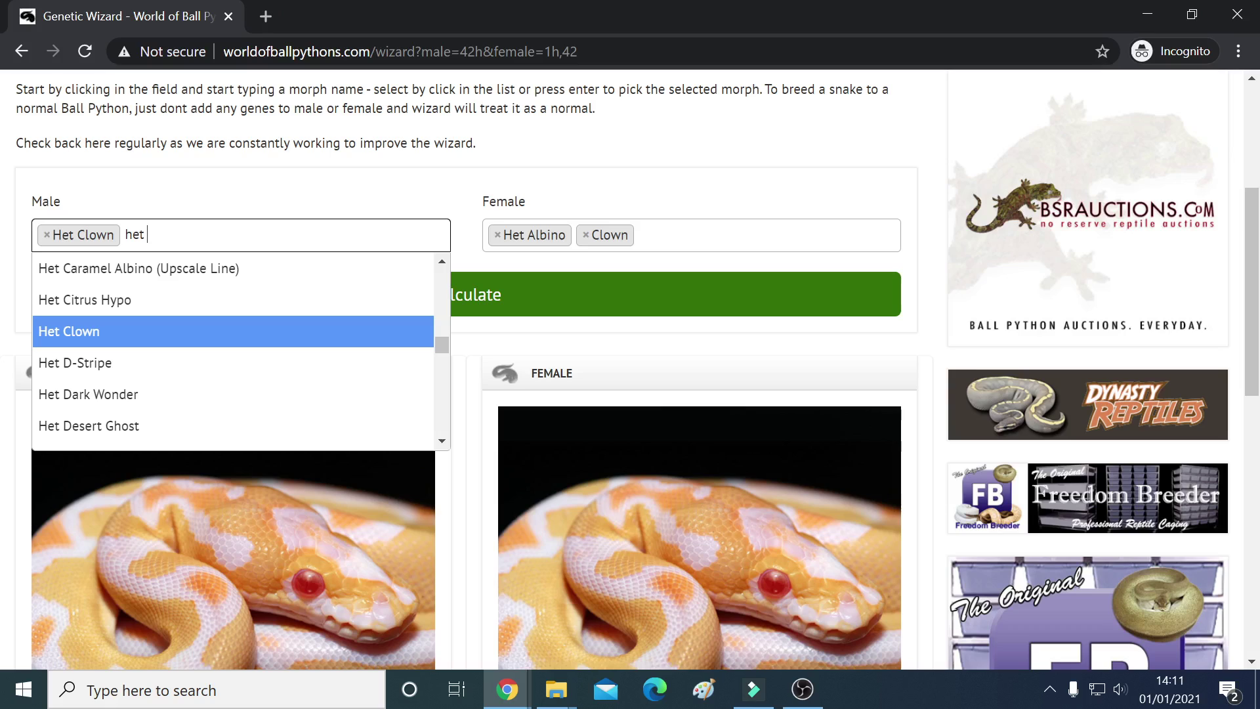
text( antha)
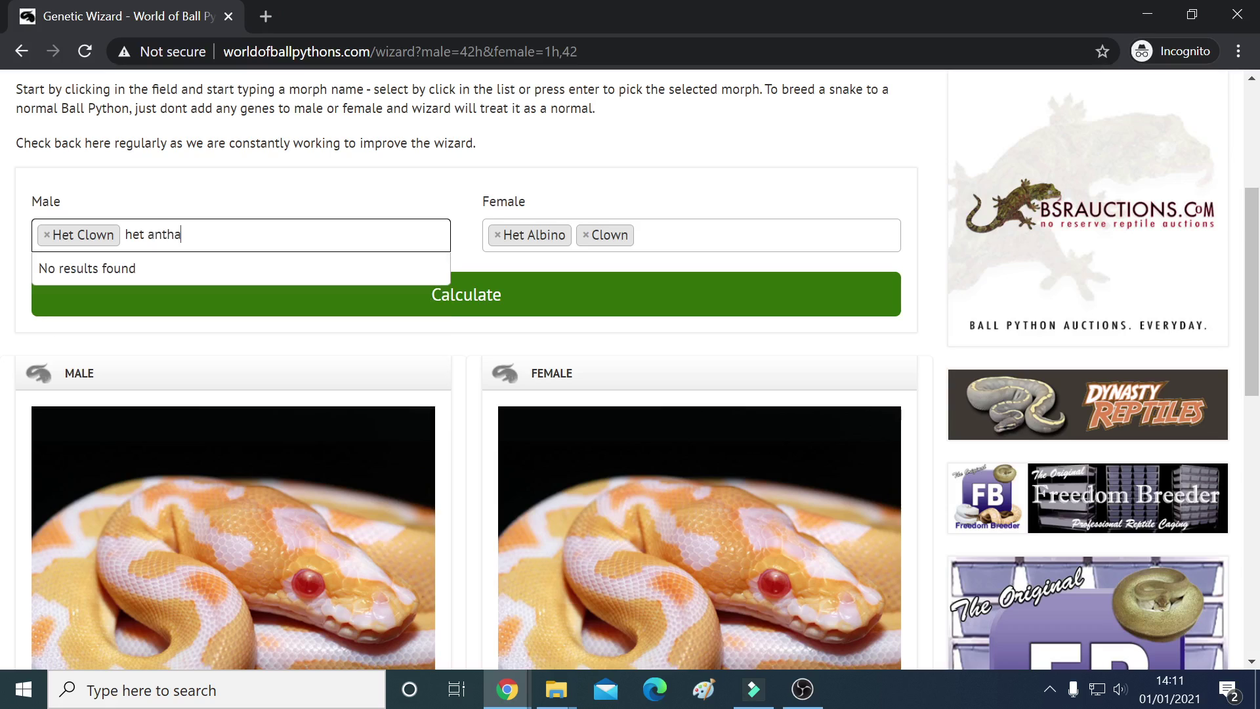
text(nic VPI)
key(ctrl+a)
key(BackSpace)
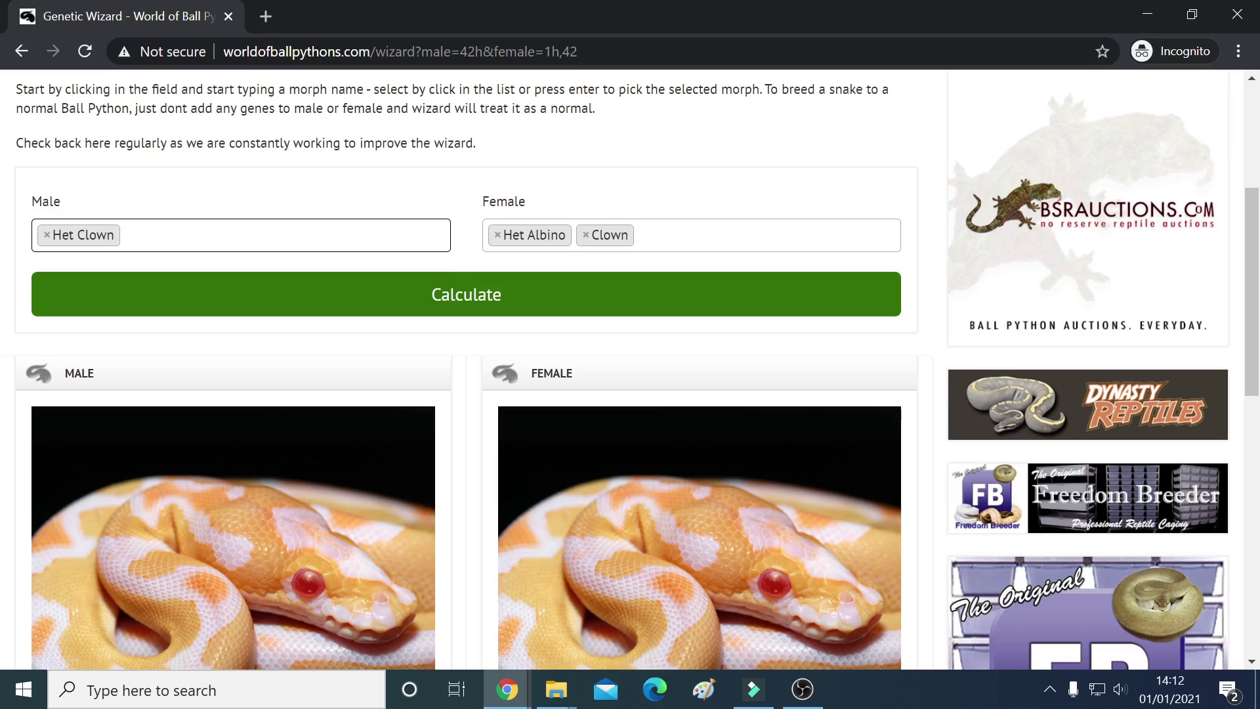
- Try to find the male gene as "anthantic VPI" without the het prefix, and discard the search
text(a)
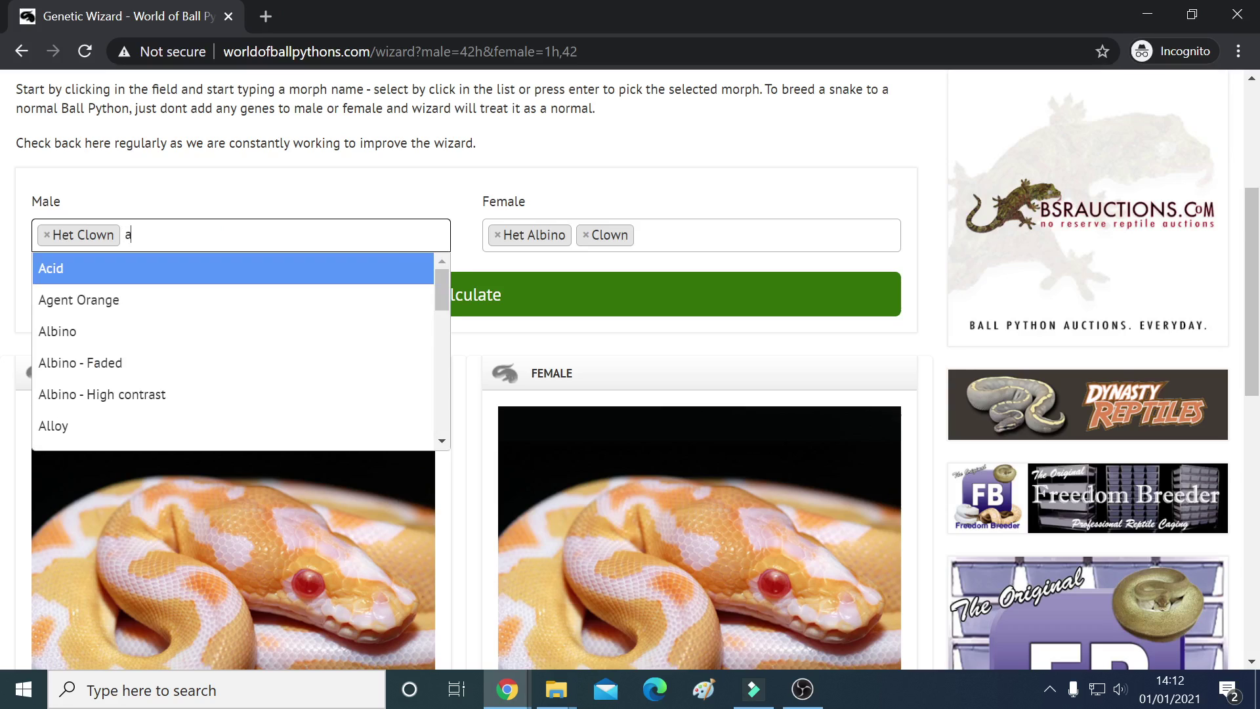
text(nthanti)
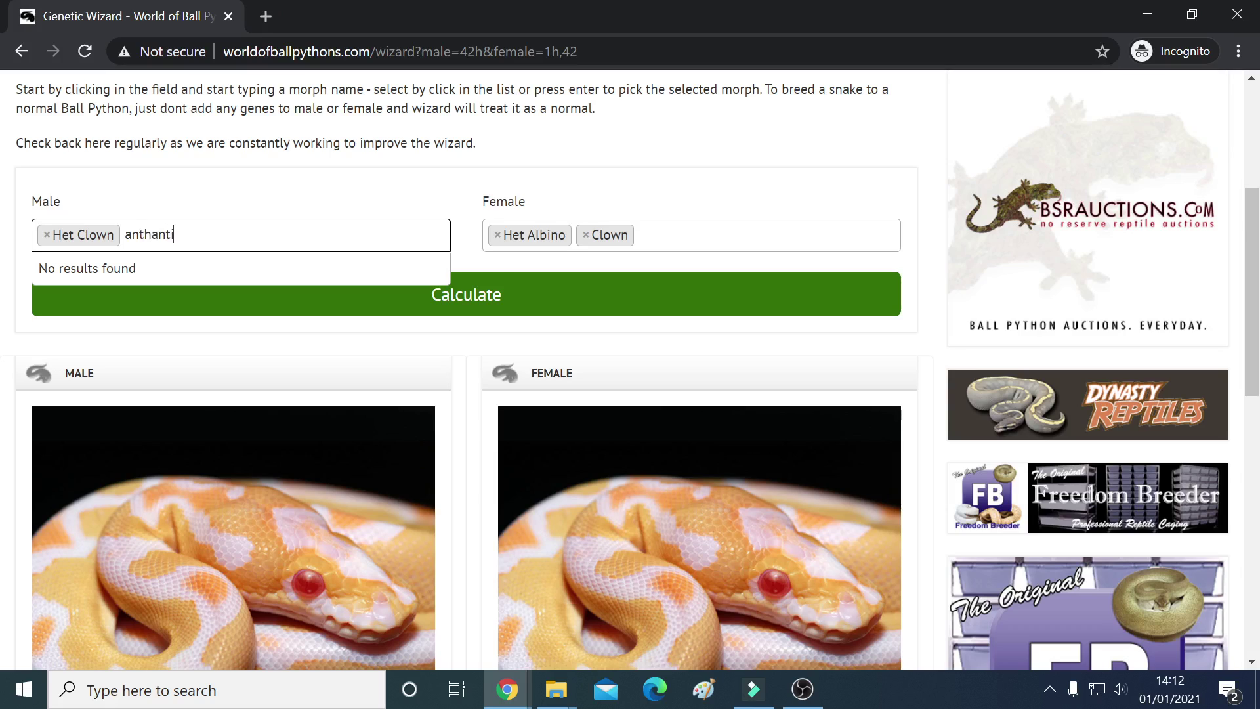
text(c VPI)
key(Escape)
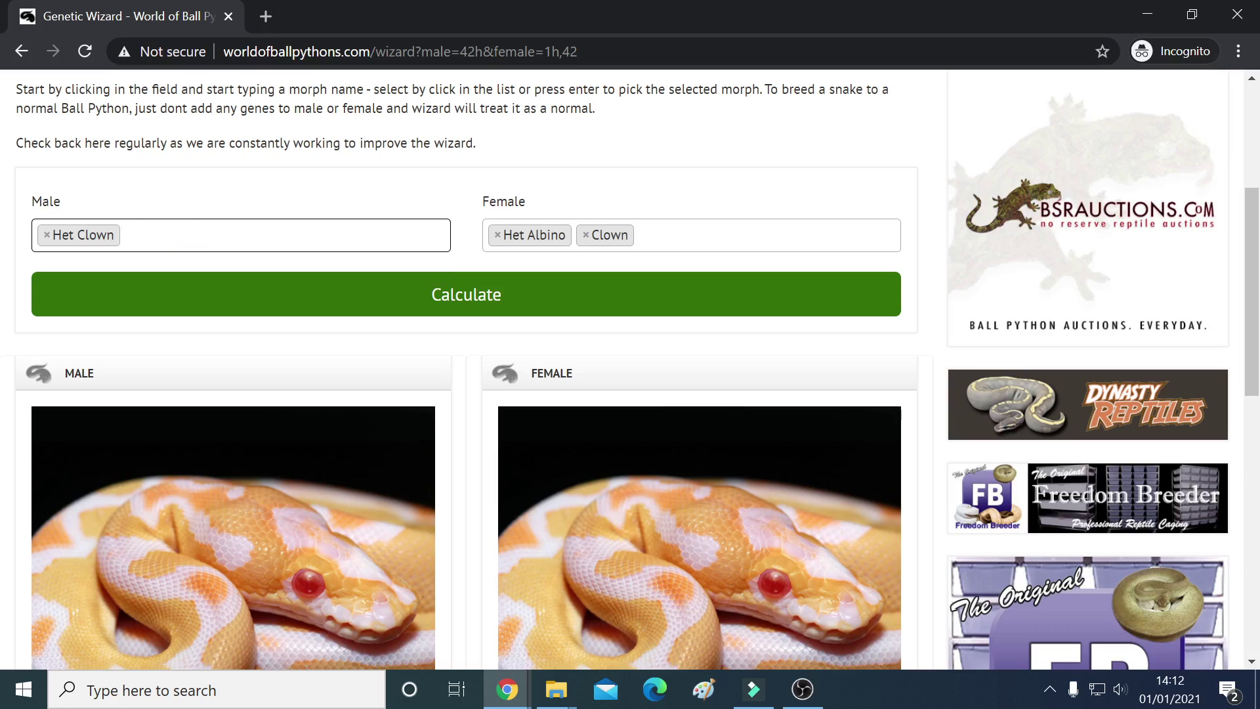
- Try to find the male gene by searching for "vpi", and clear the search text
text(vpi)
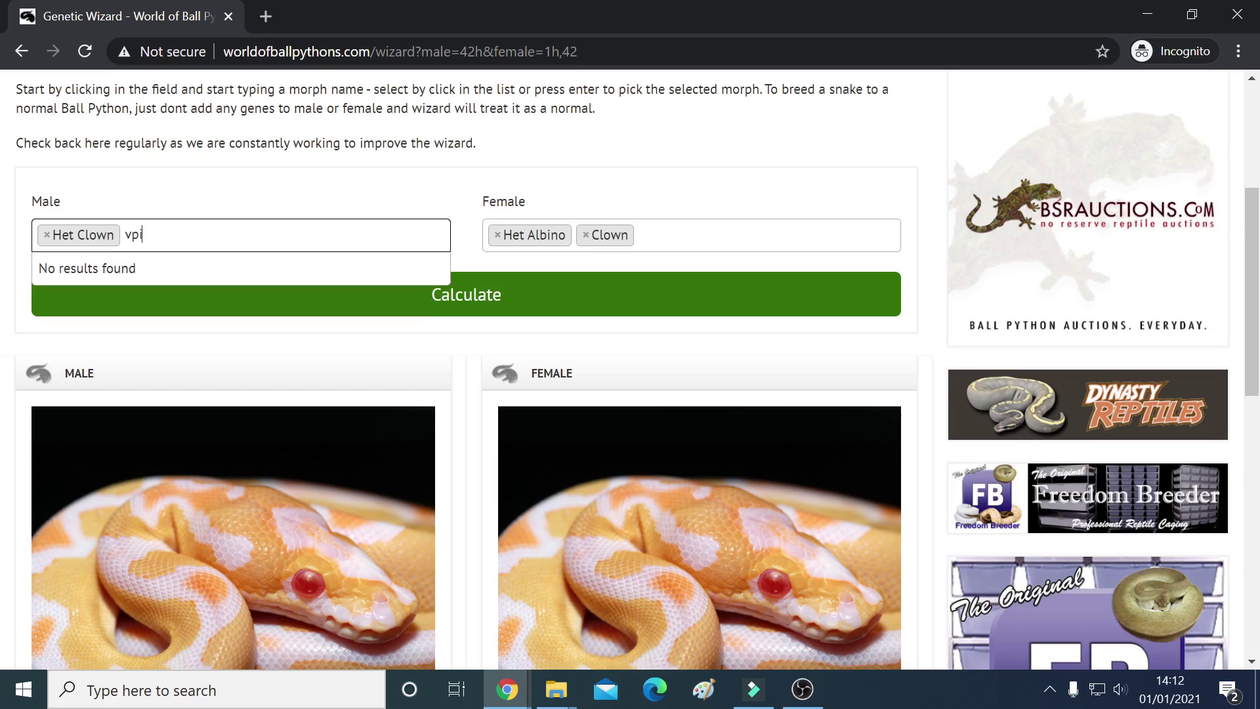
key(BackSpace)
key(BackSpace)
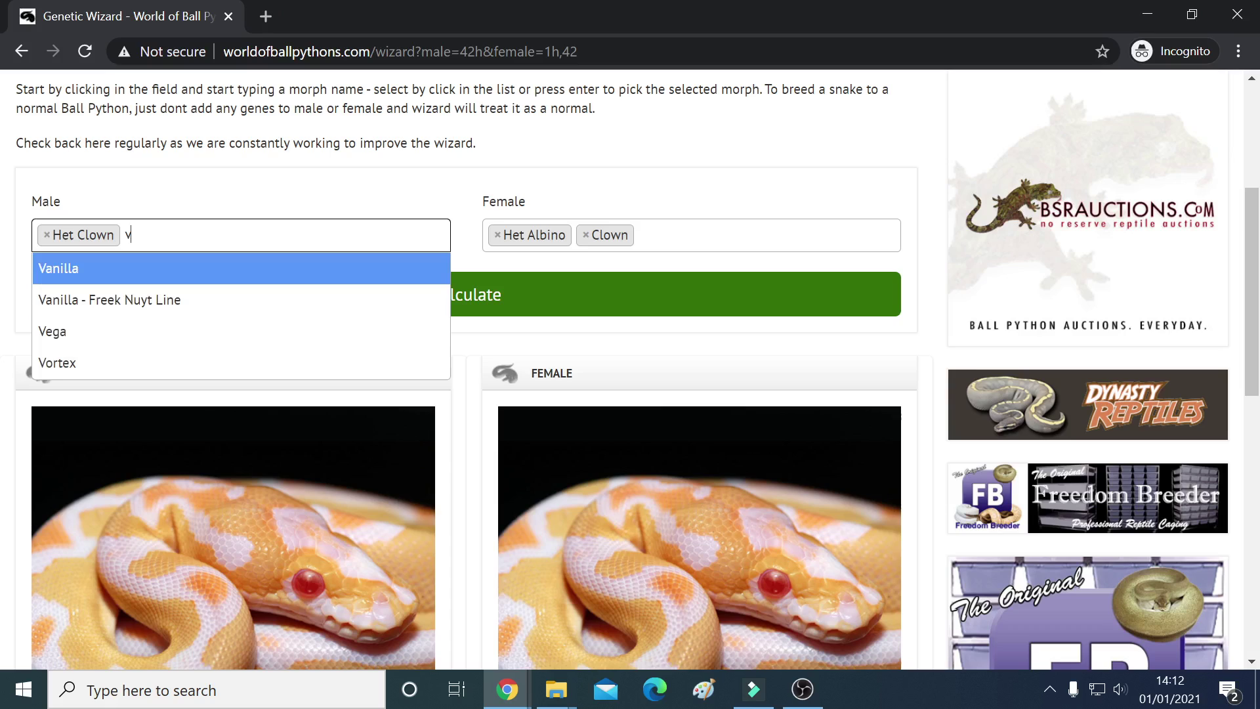
key(BackSpace)
- Search the male genes for "ax" and add Axanthic - VPI Line to the male
text(a)
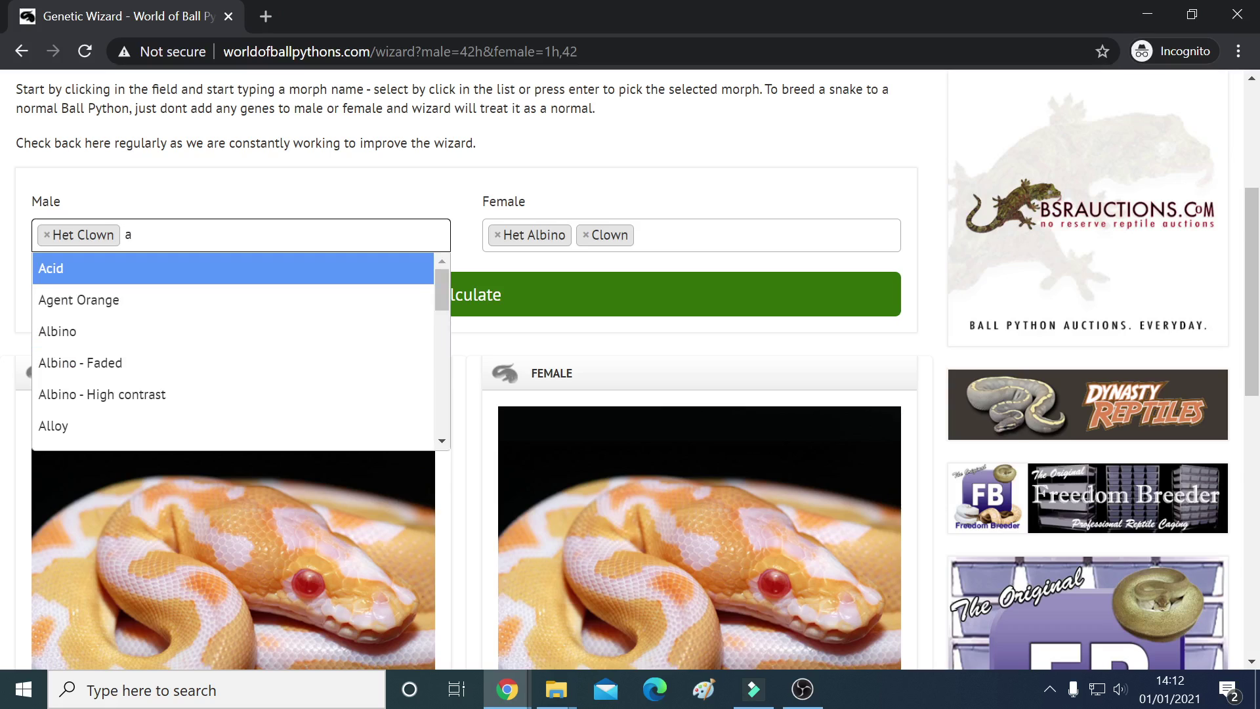
text(x)
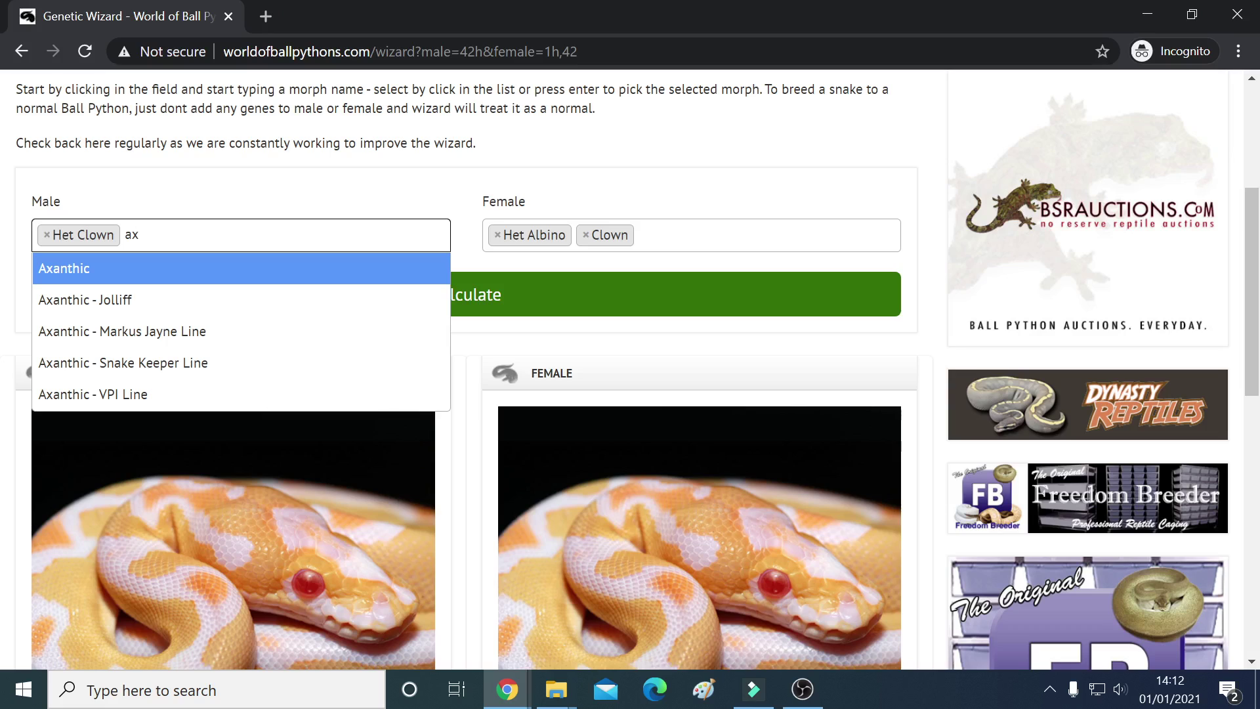
click(109, 397)
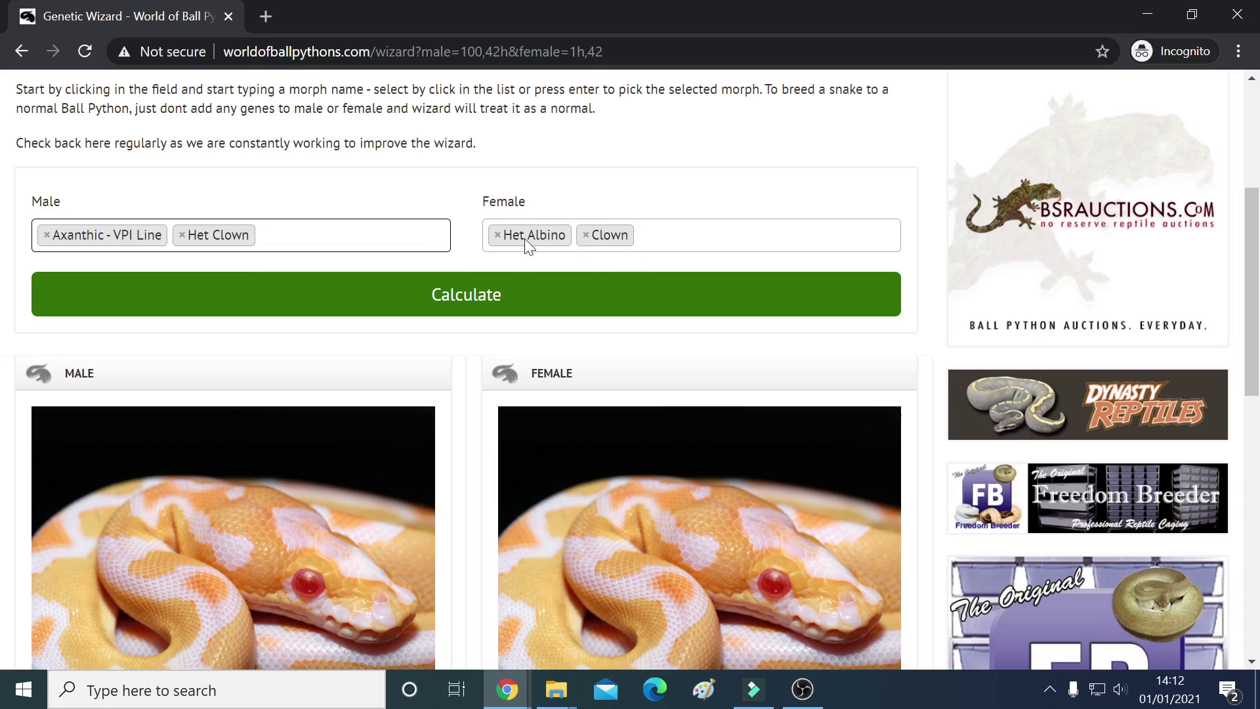
- Replace the female's Het Albino gene with Axanthic - VPI Line
click(497, 235)
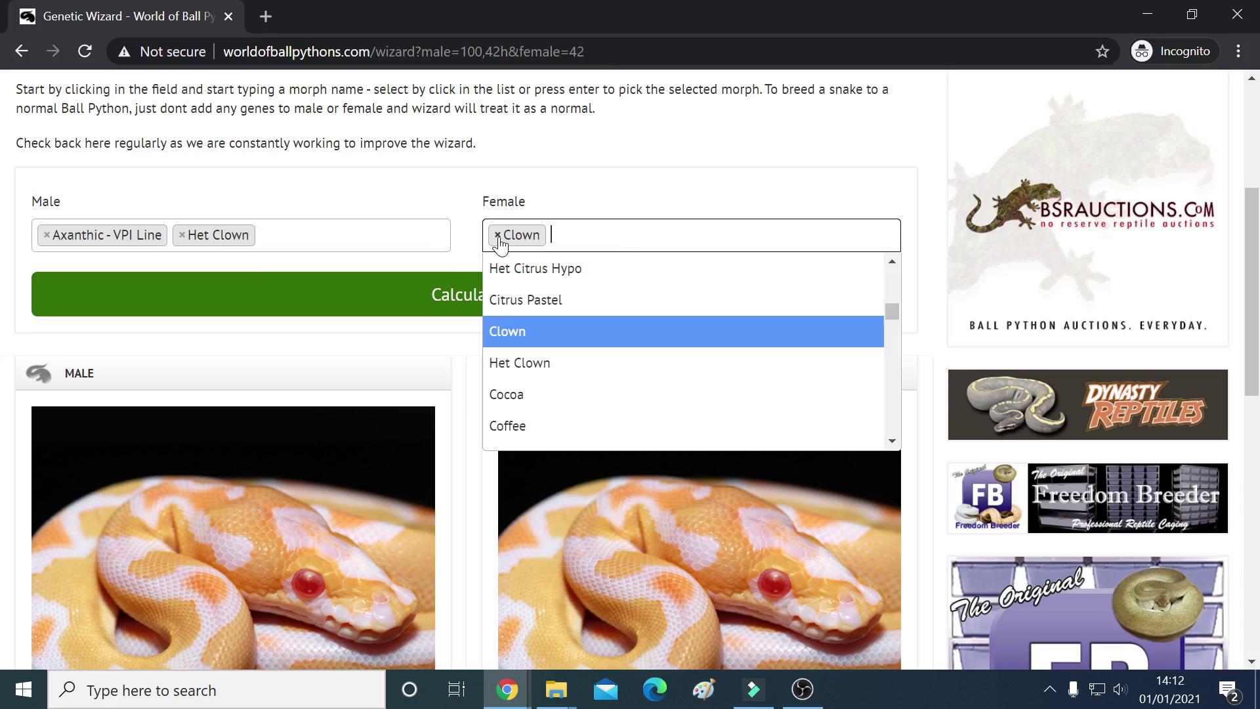
key(Escape)
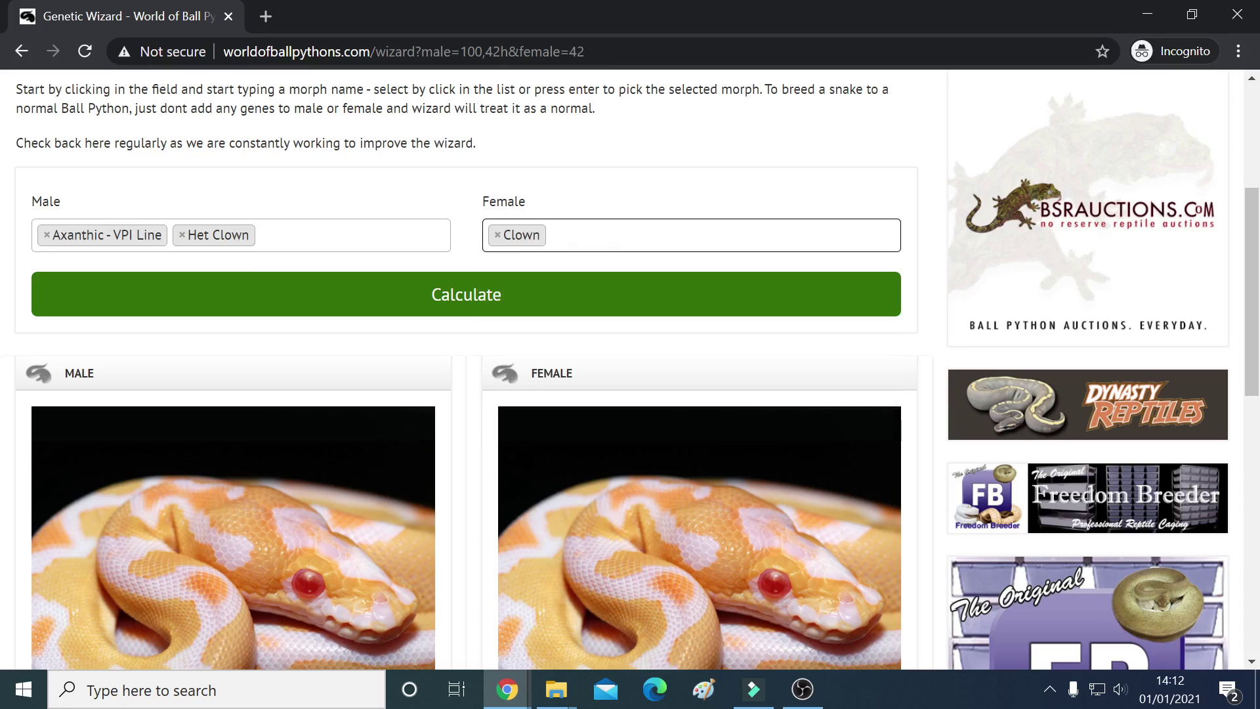
text(axa)
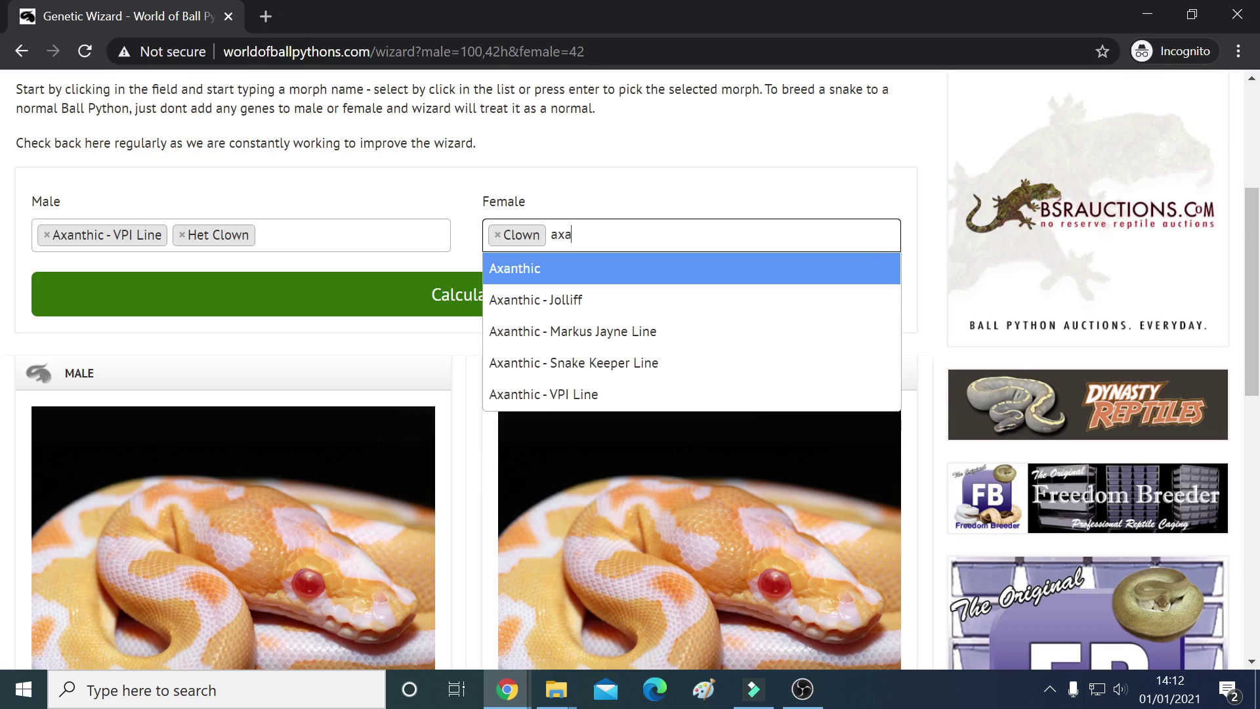
click(591, 395)
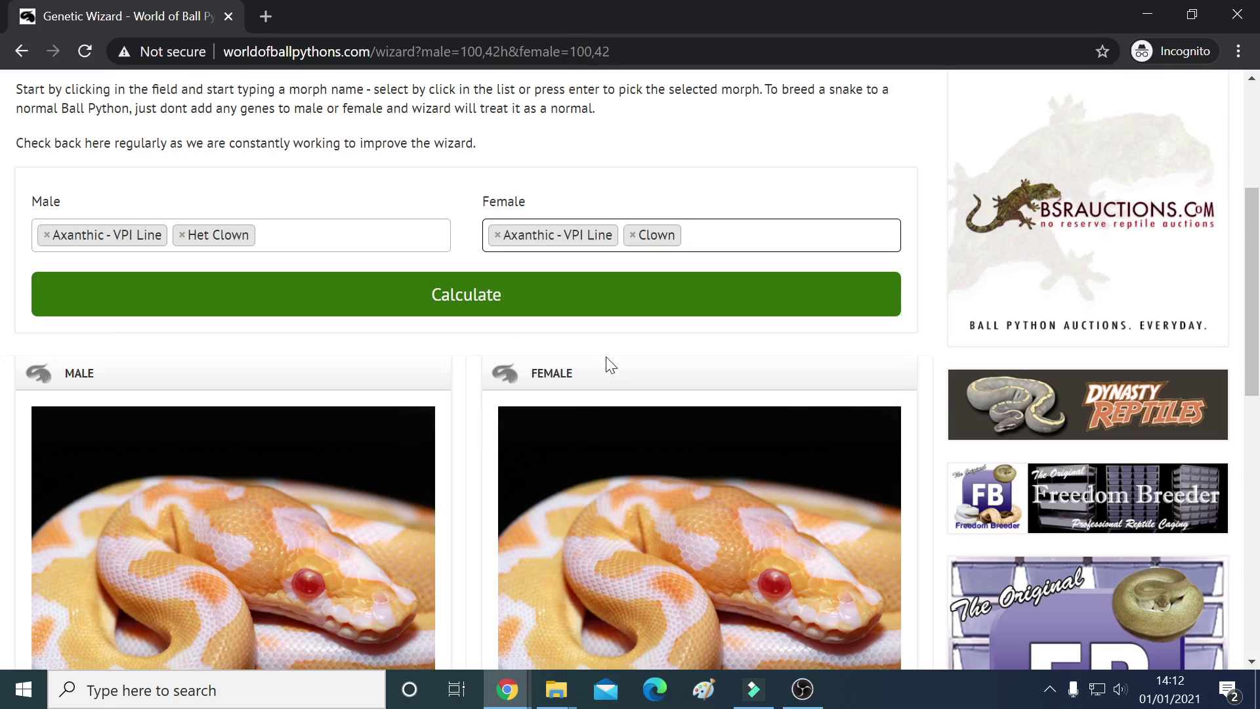
- Calculate the offspring odds for the Axanthic - VPI Line Het Clown male and Axanthic - VPI Line Clown female, and review the results
click(483, 308)
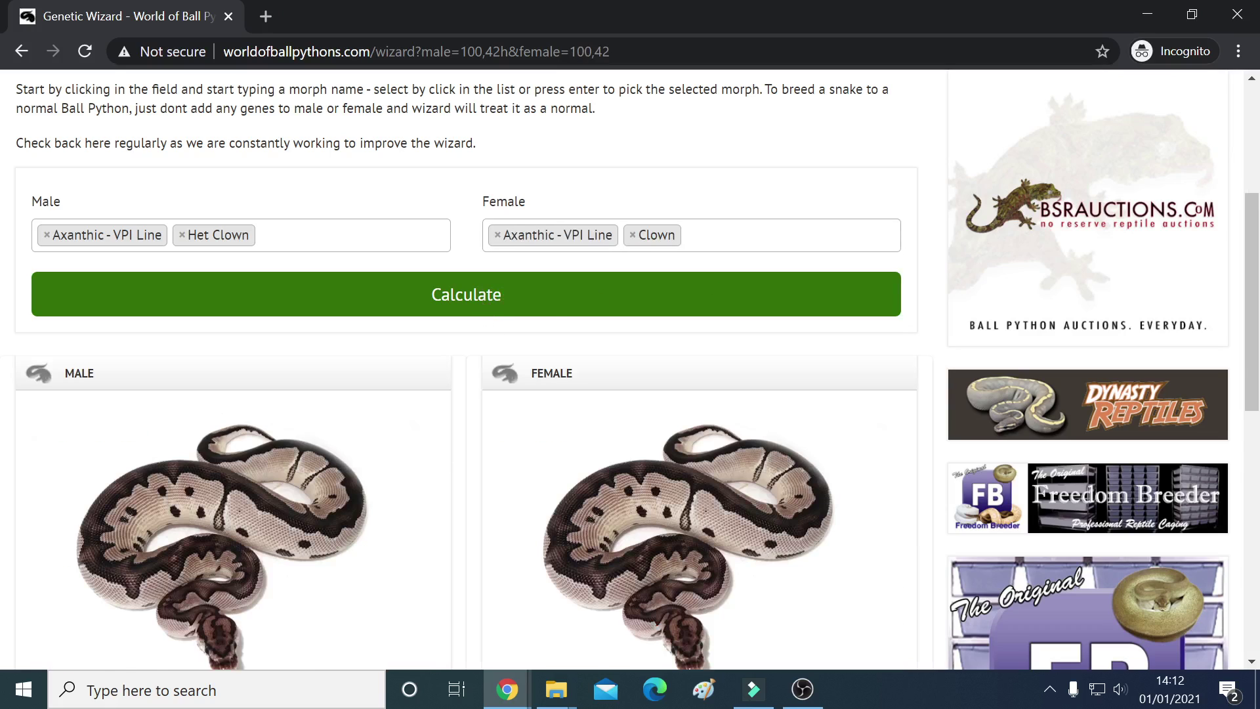
scroll(770, 249, down, 1)
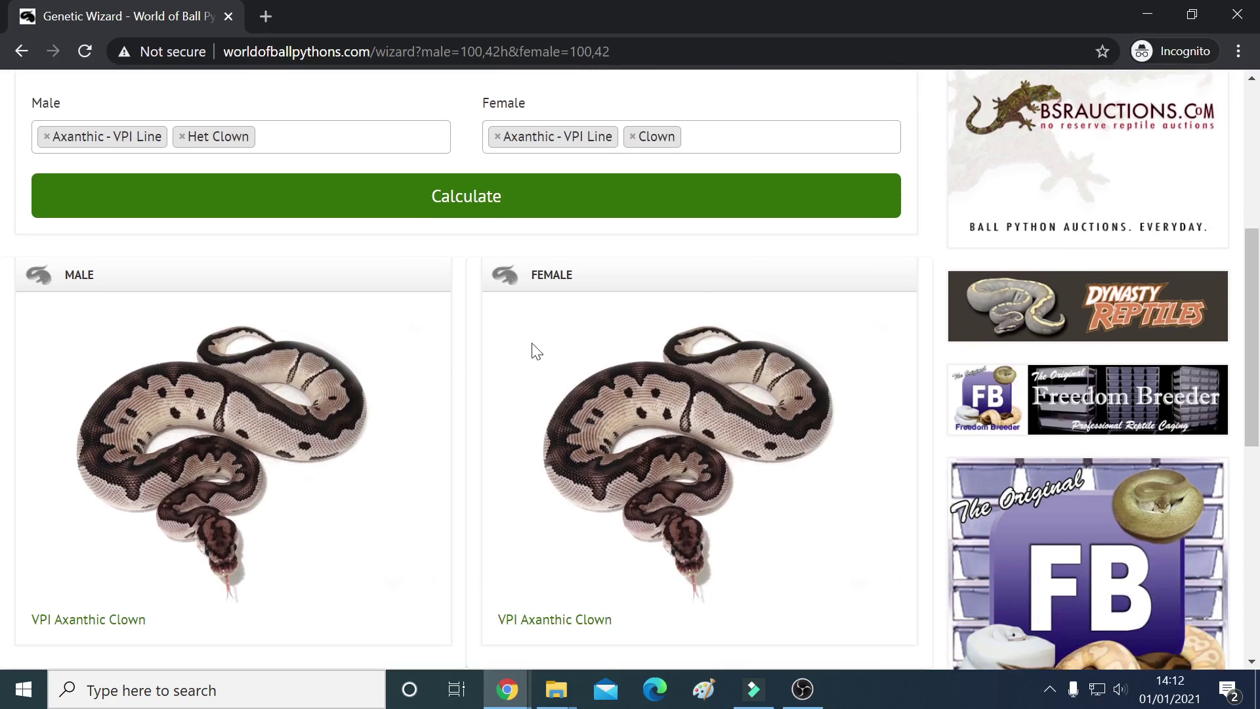
scroll(451, 353, up, 2)
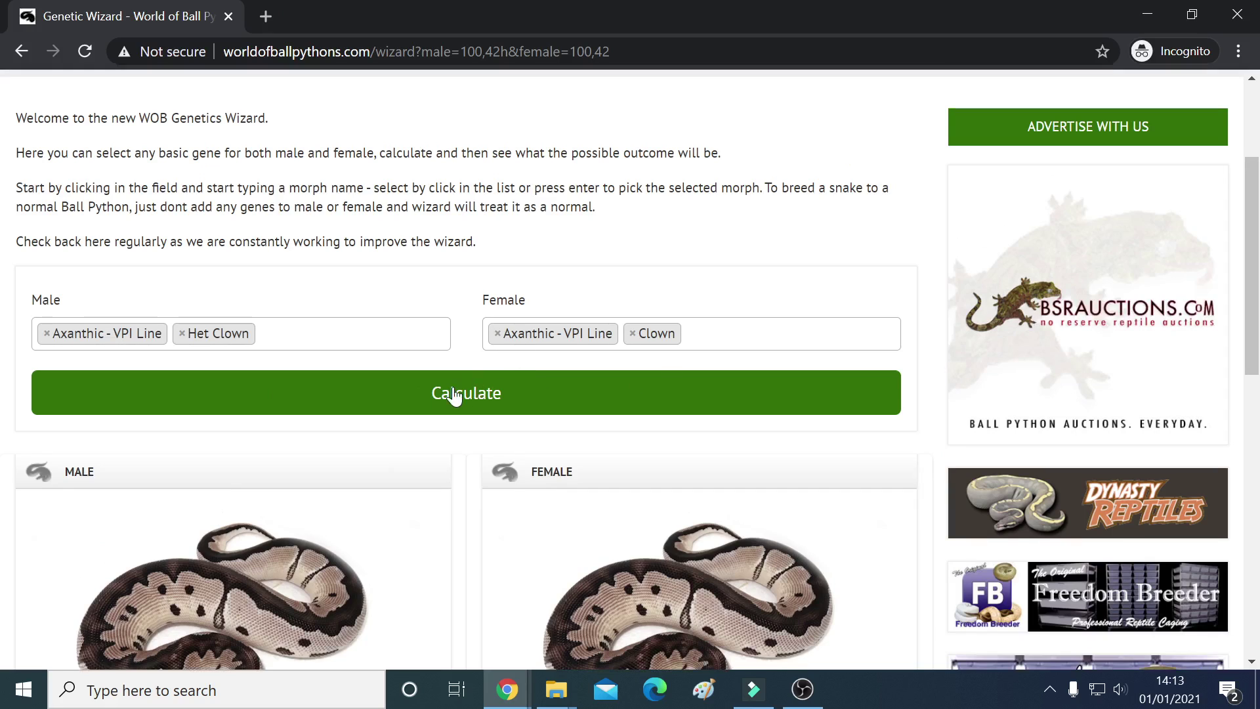
scroll(458, 394, down, 1)
scroll(457, 393, down, 4)
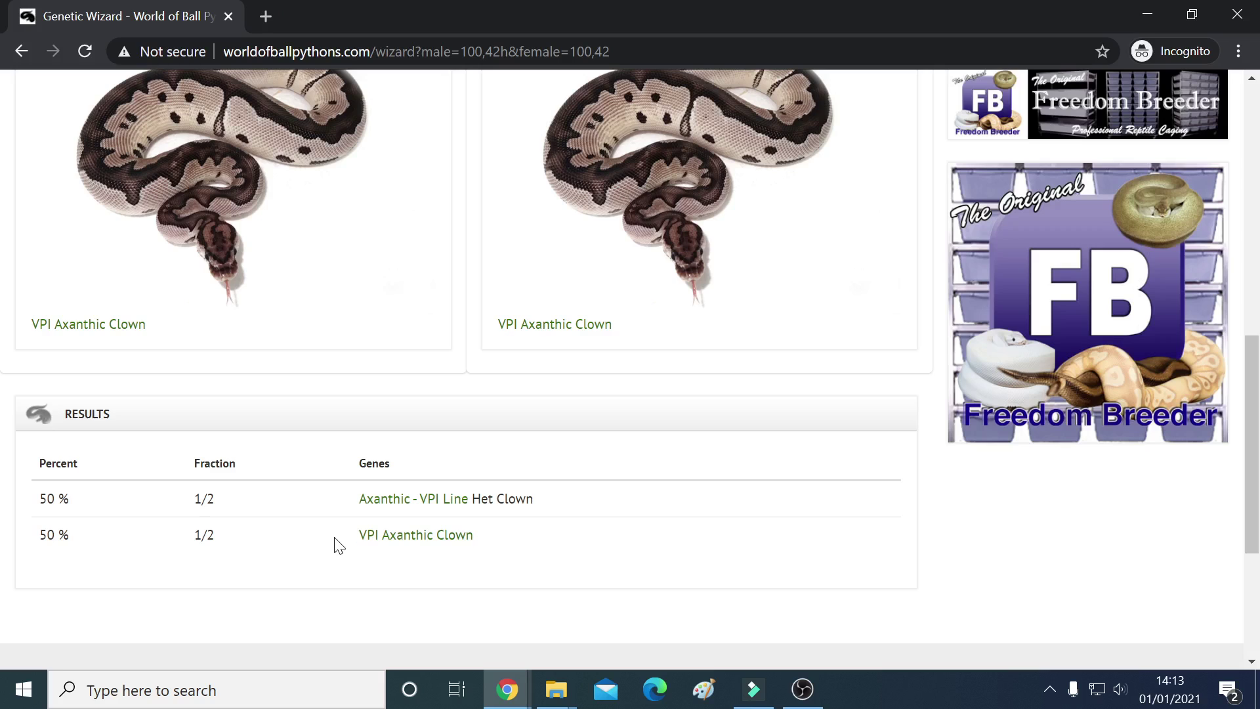
- Replace the male's Axanthic - VPI Line gene with Het Axanthic - VPI Line
scroll(338, 545, up, 2)
scroll(338, 544, up, 3)
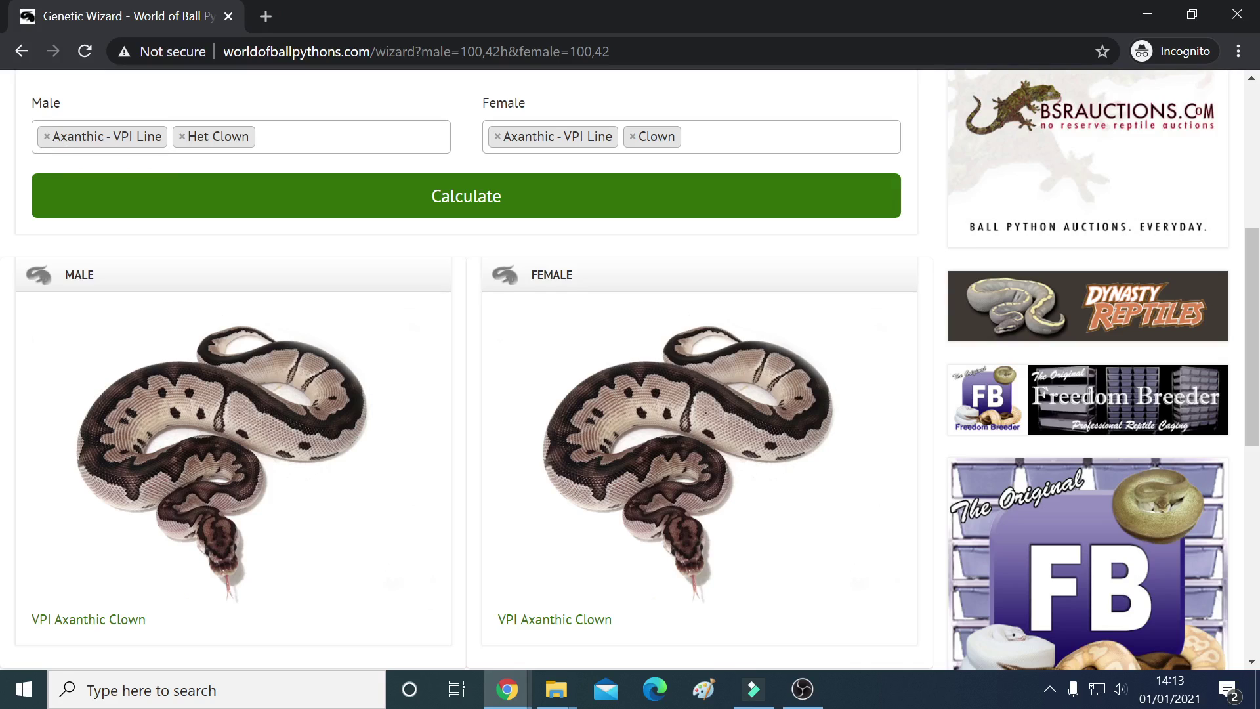
click(46, 137)
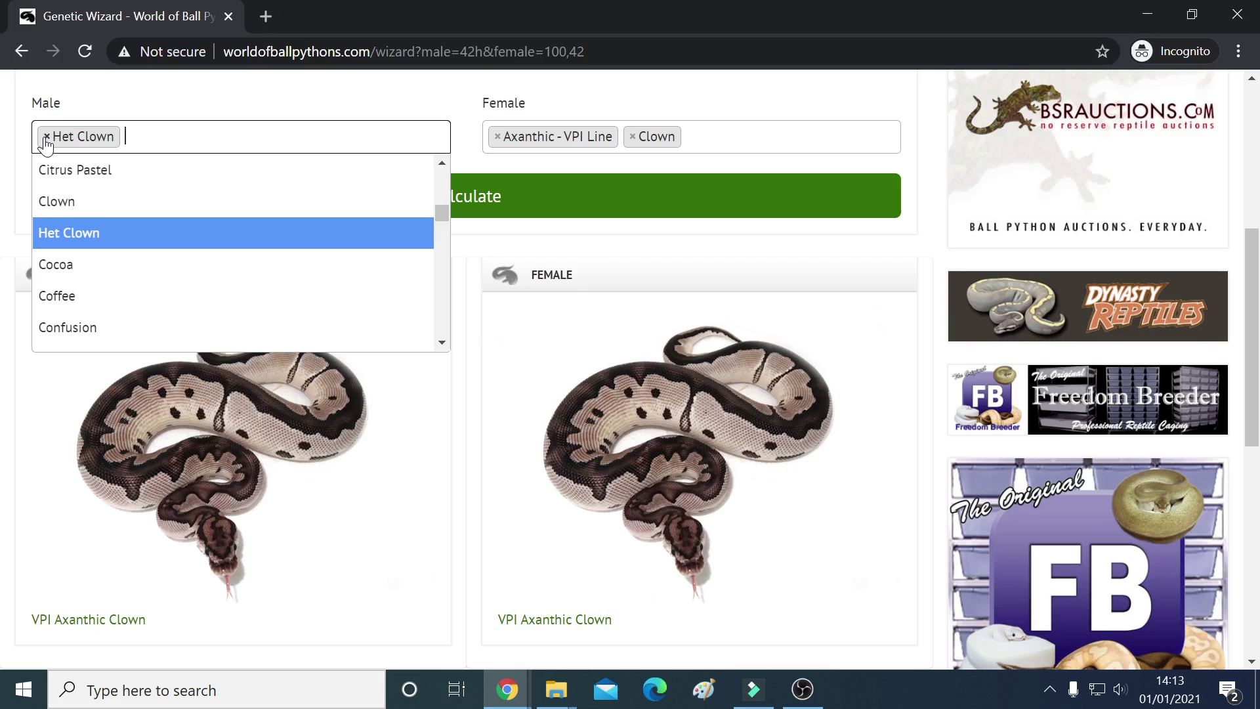
text(het)
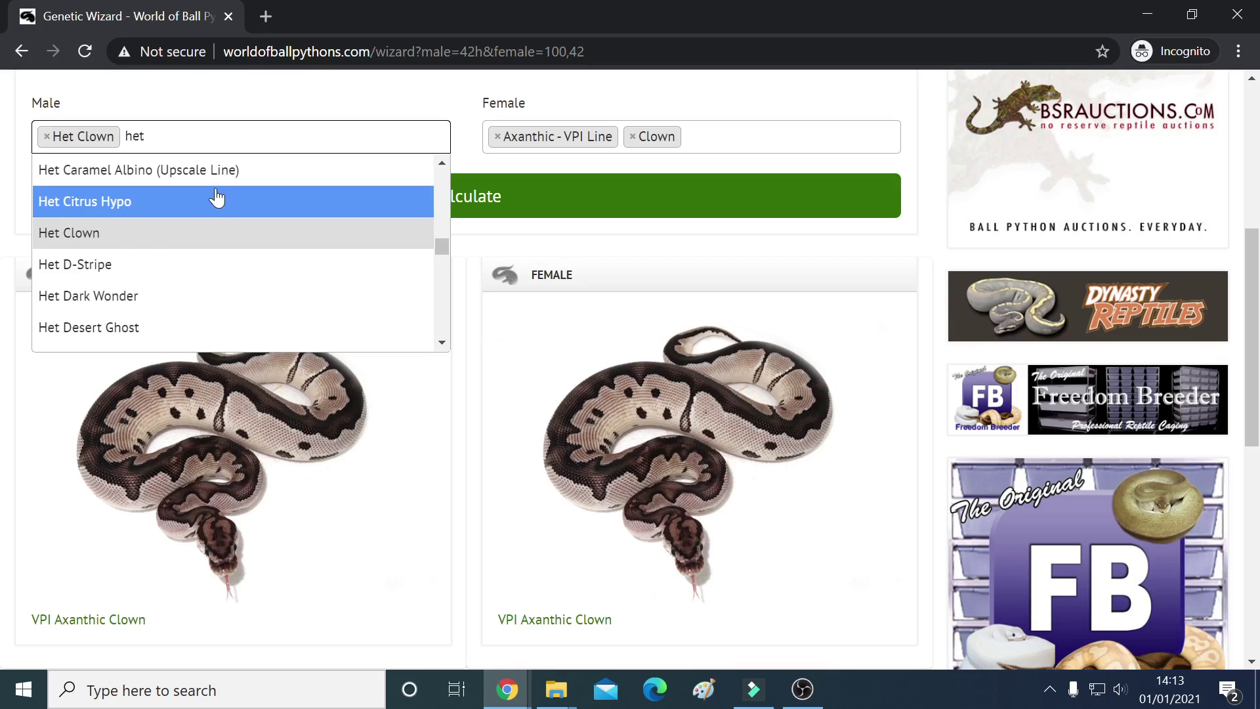
text( ax)
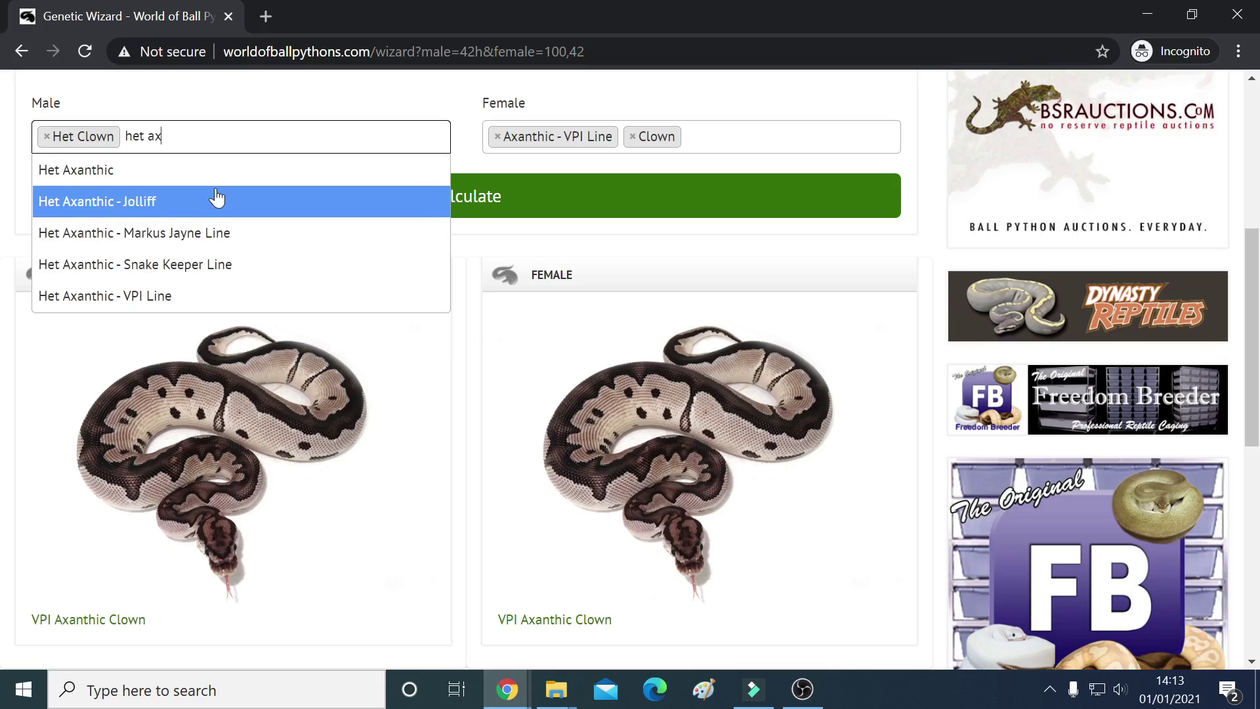
click(169, 295)
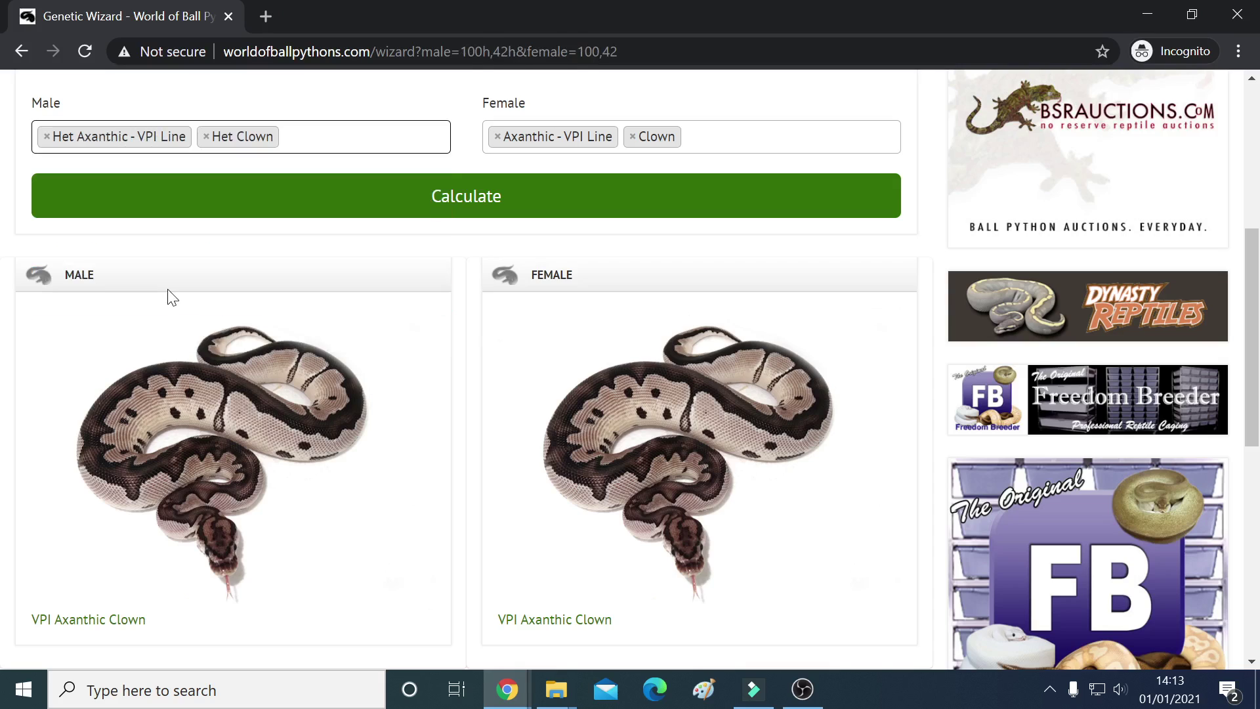
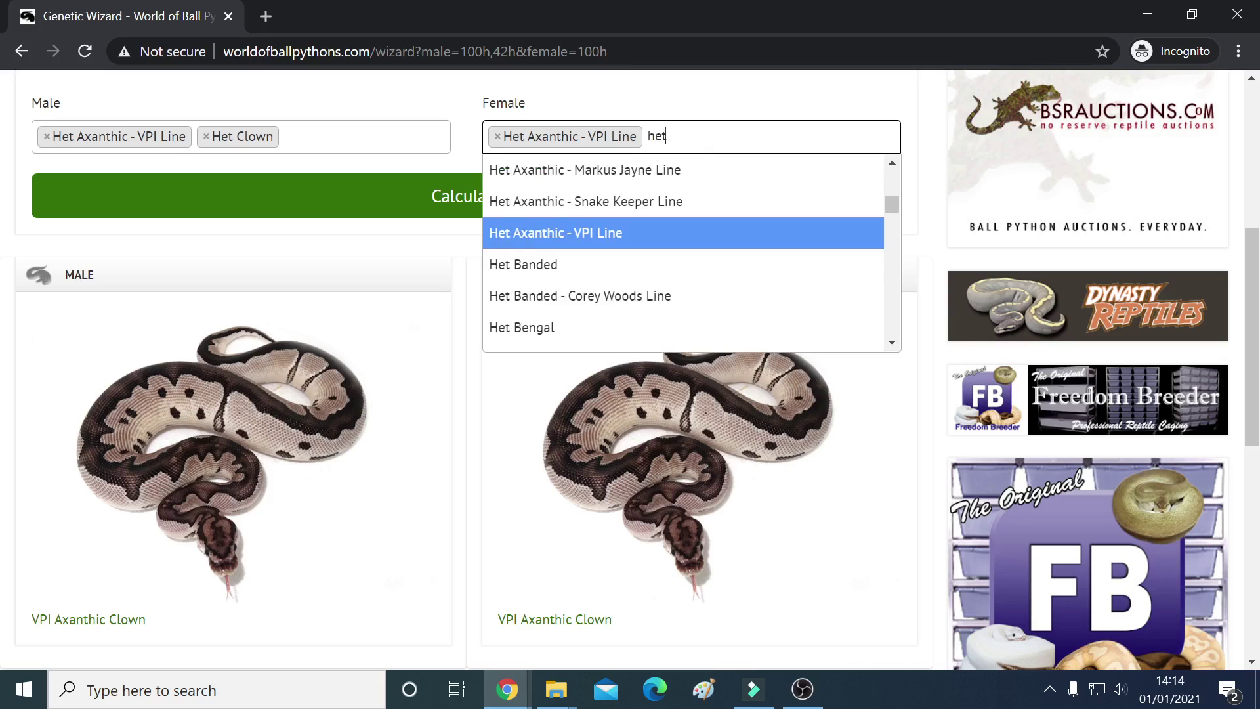
- Add Het Clown to the female, and calculate and review the offspring odds for the double het pairing
text(clo)
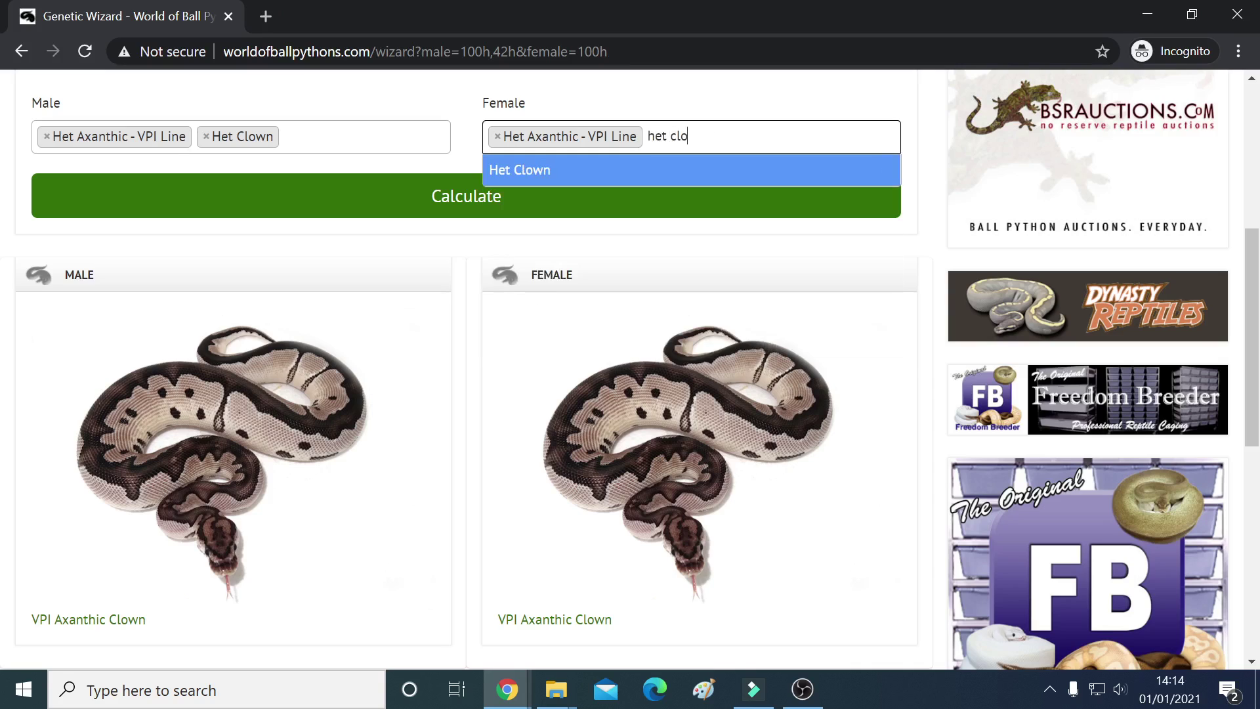
click(580, 172)
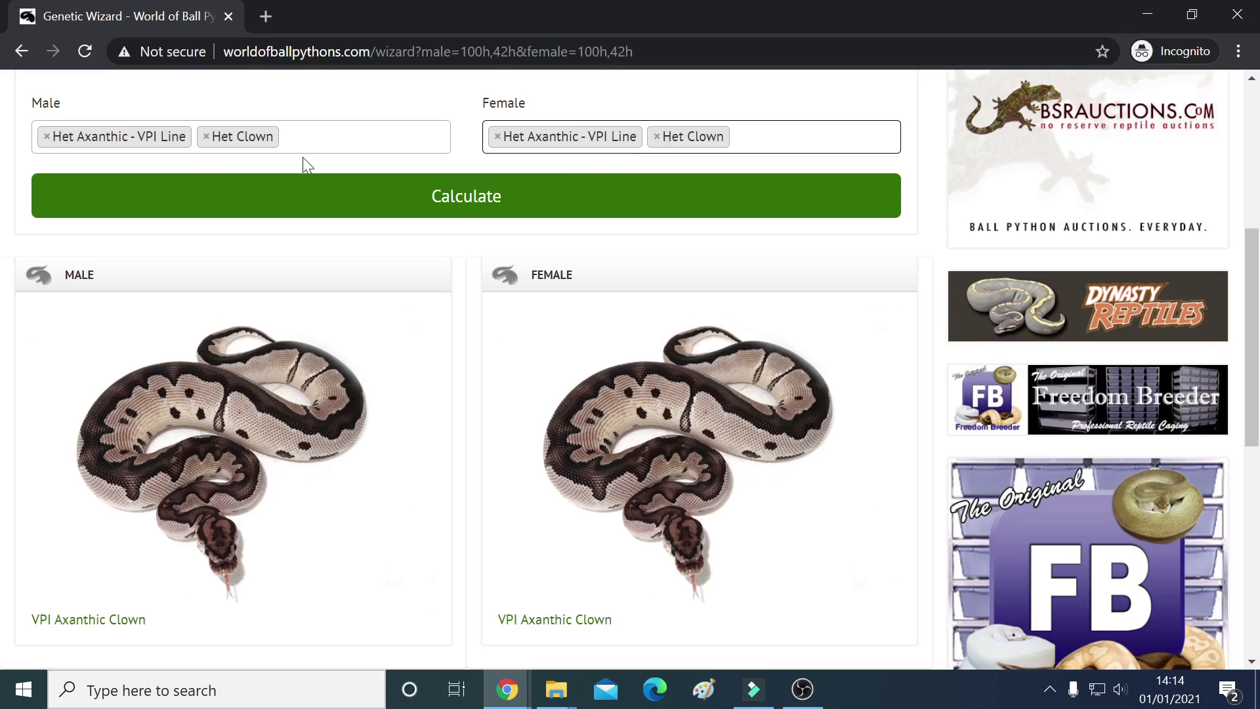
click(444, 203)
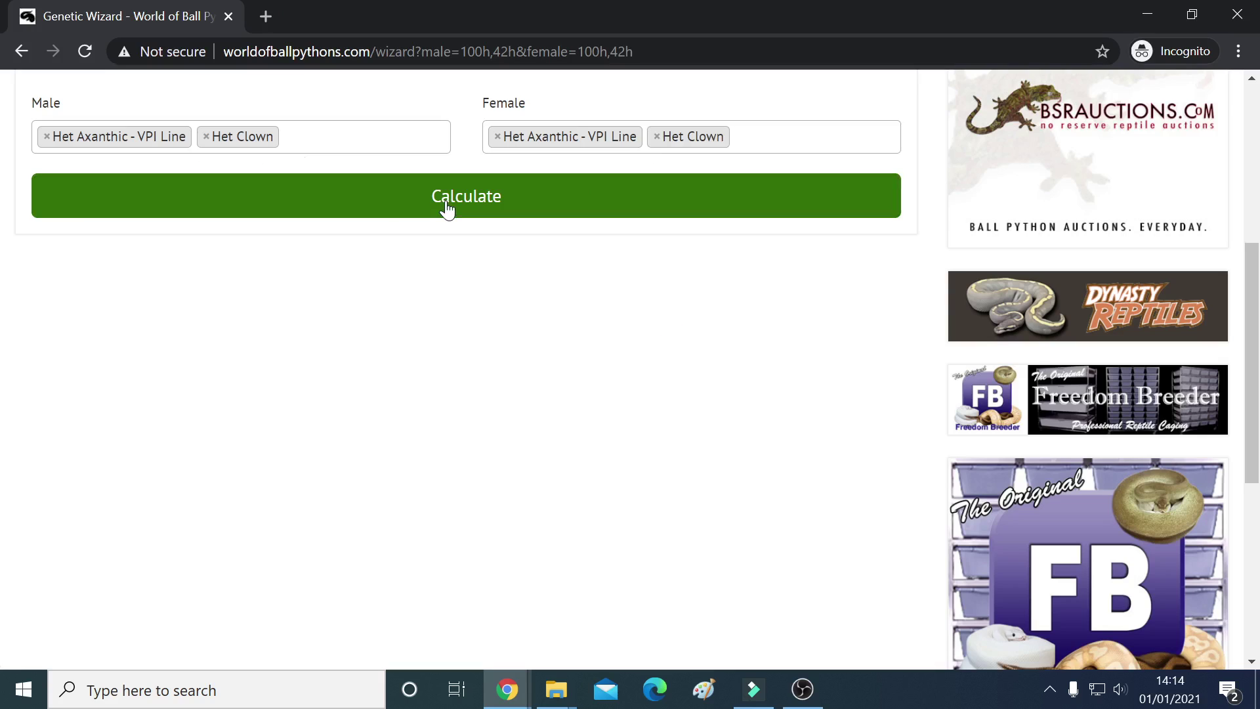
scroll(411, 268, down, 5)
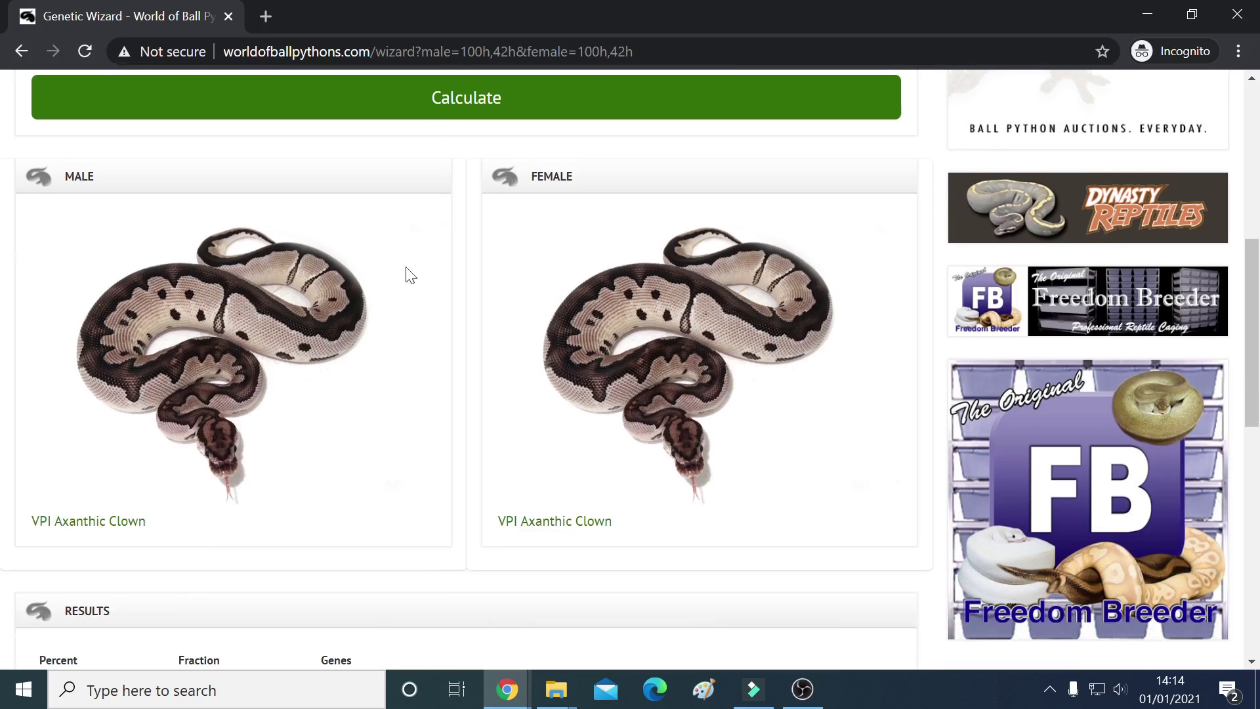
scroll(354, 342, down, 2)
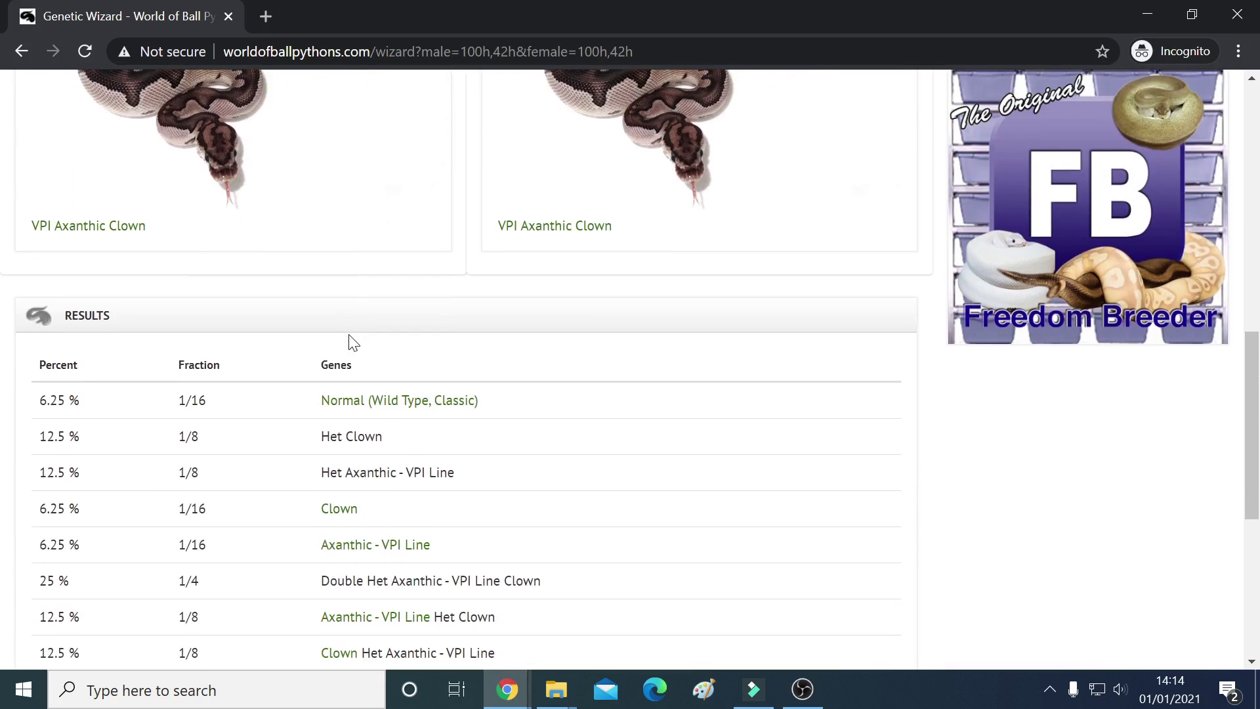
scroll(368, 321, down, 2)
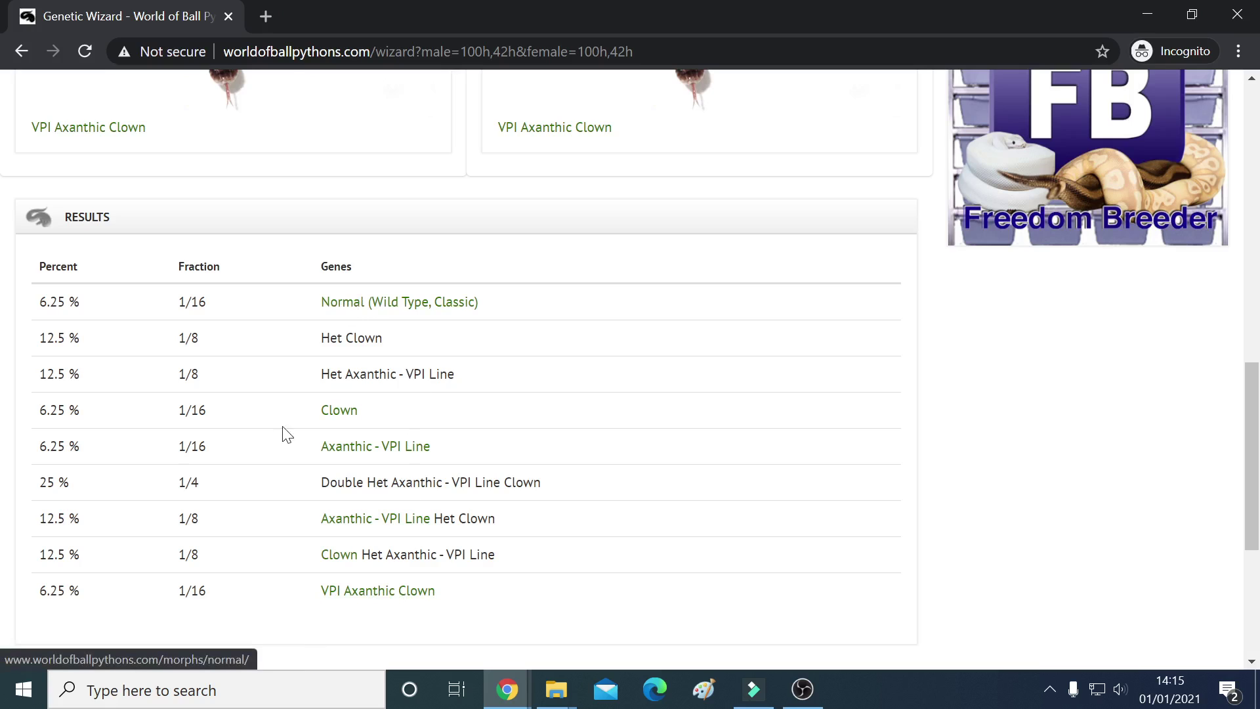
- Replace the male's Het Clown gene with Clown
scroll(382, 545, up, 5)
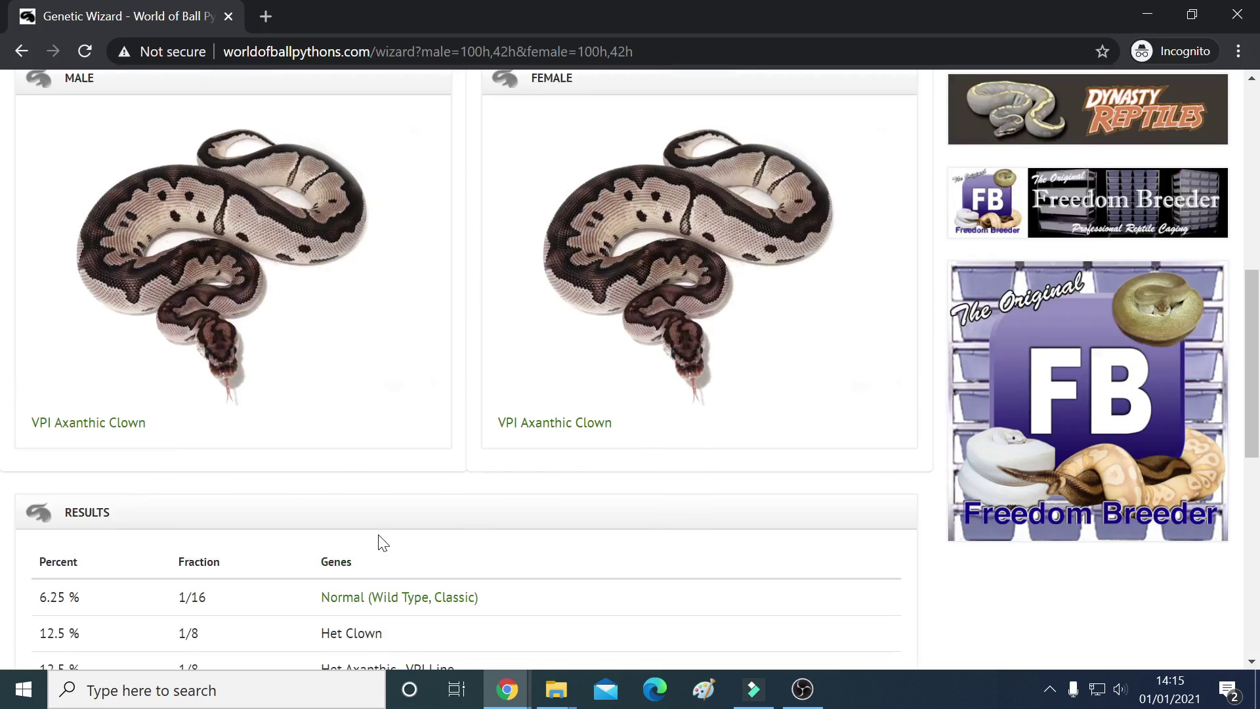
scroll(383, 544, up, 5)
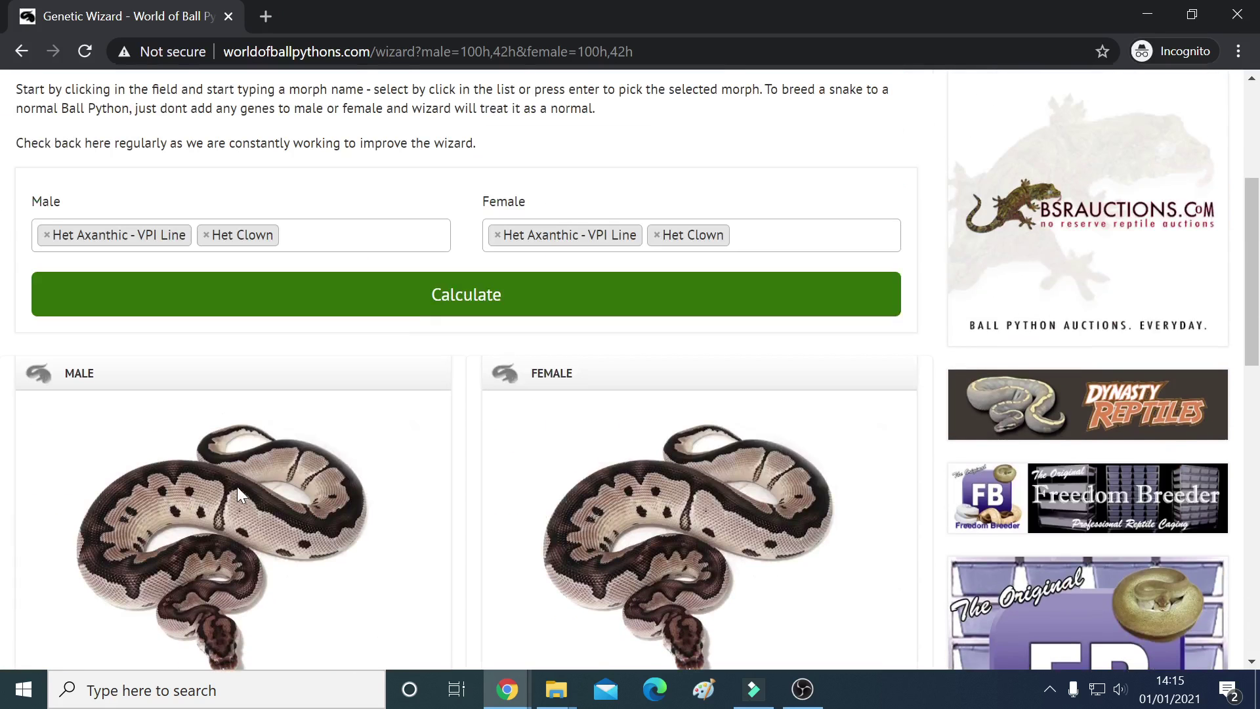
click(205, 235)
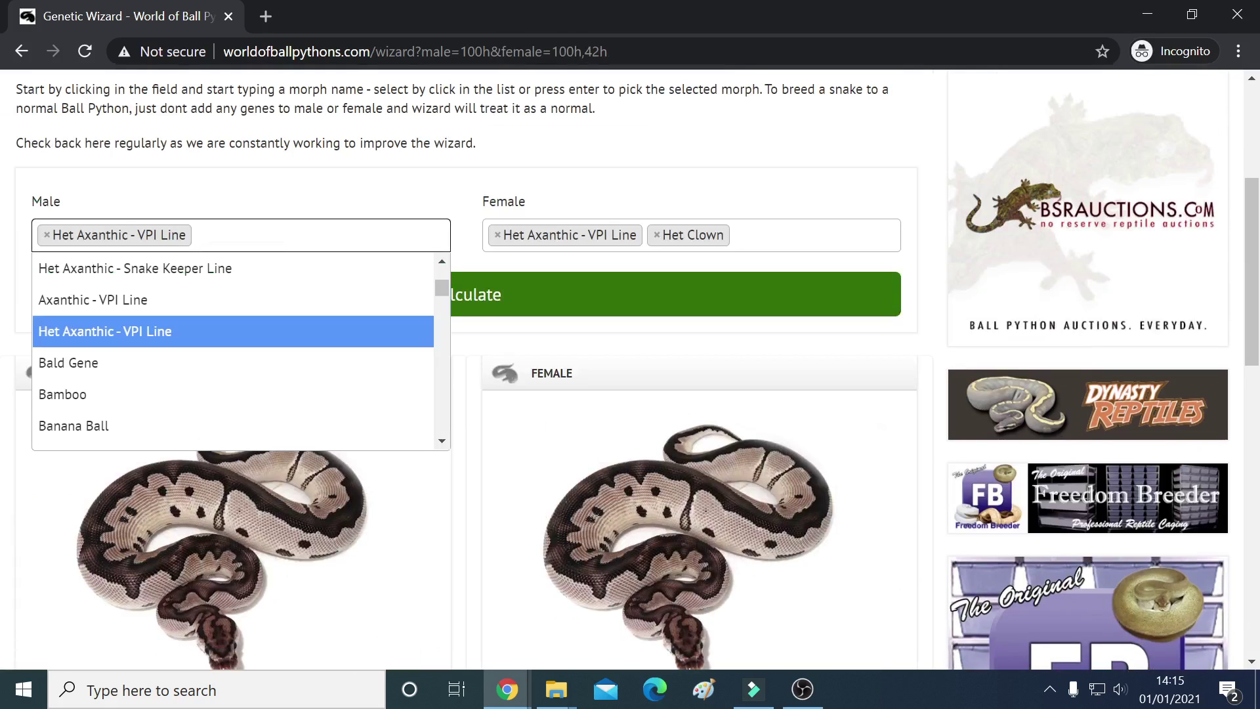
text(clown)
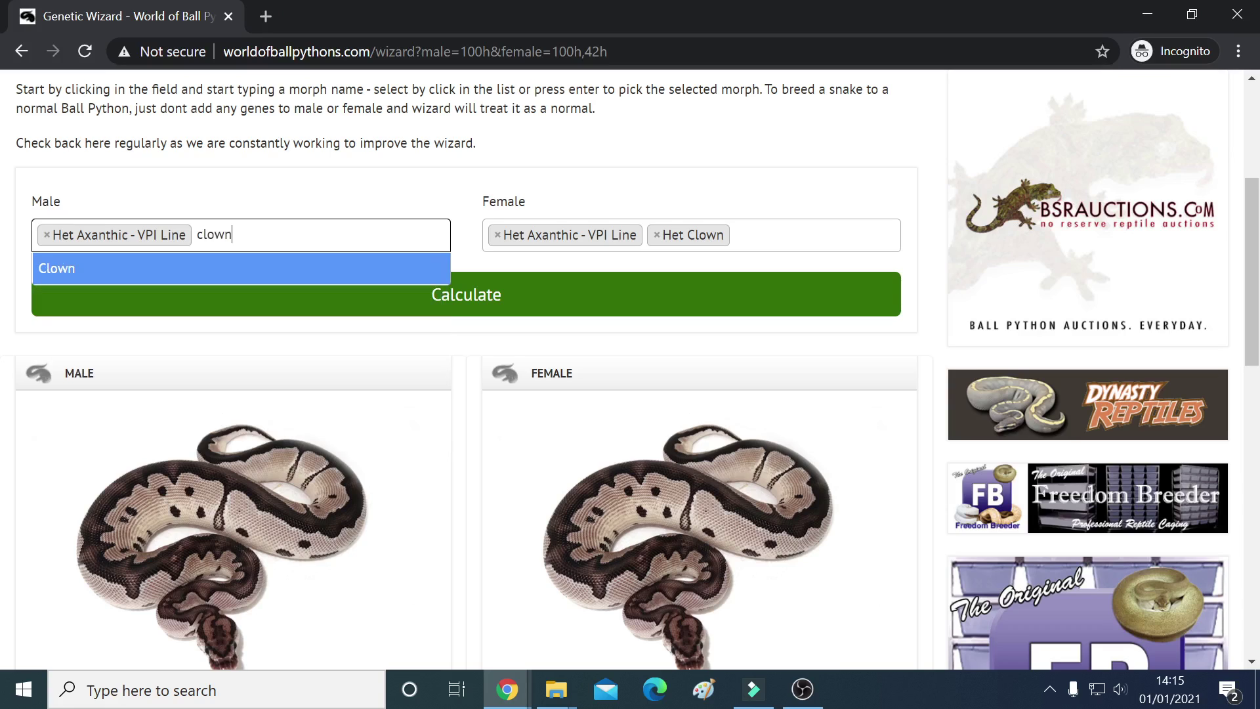
click(196, 270)
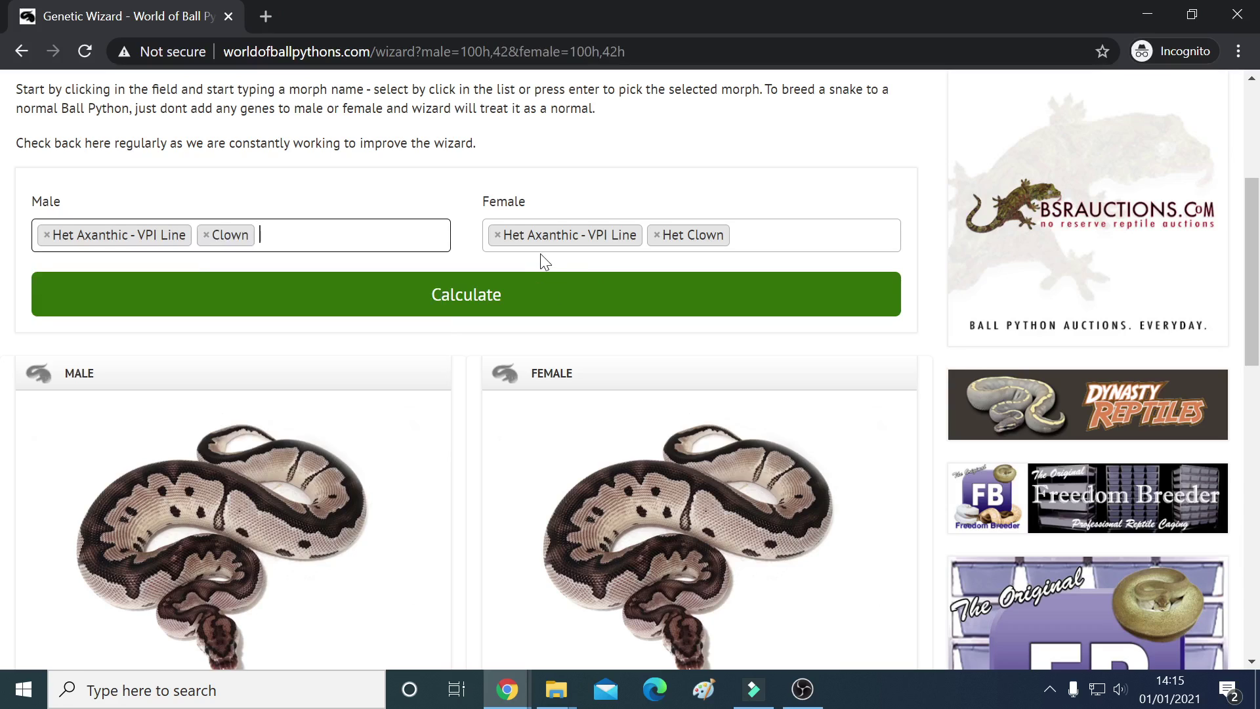
- Replace the female's Het Axanthic - VPI Line gene with Axanthic - VPI Line
click(497, 235)
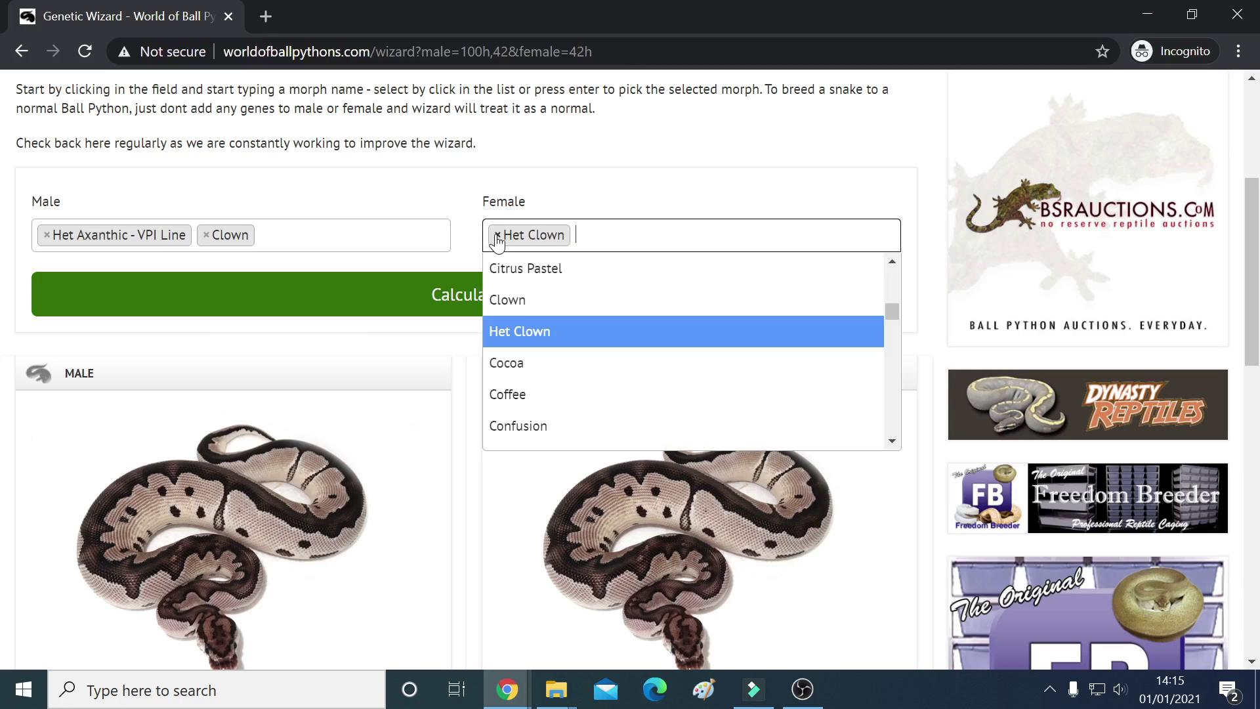
text(ax)
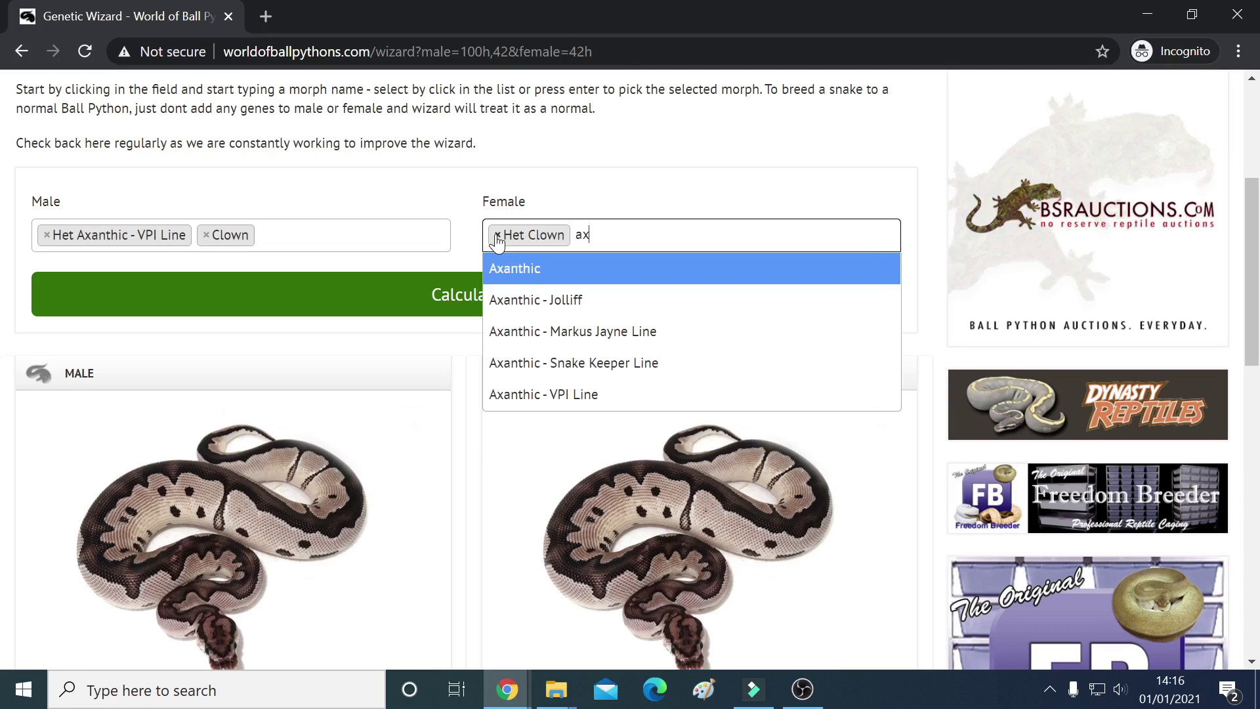
text(anthic)
click(581, 396)
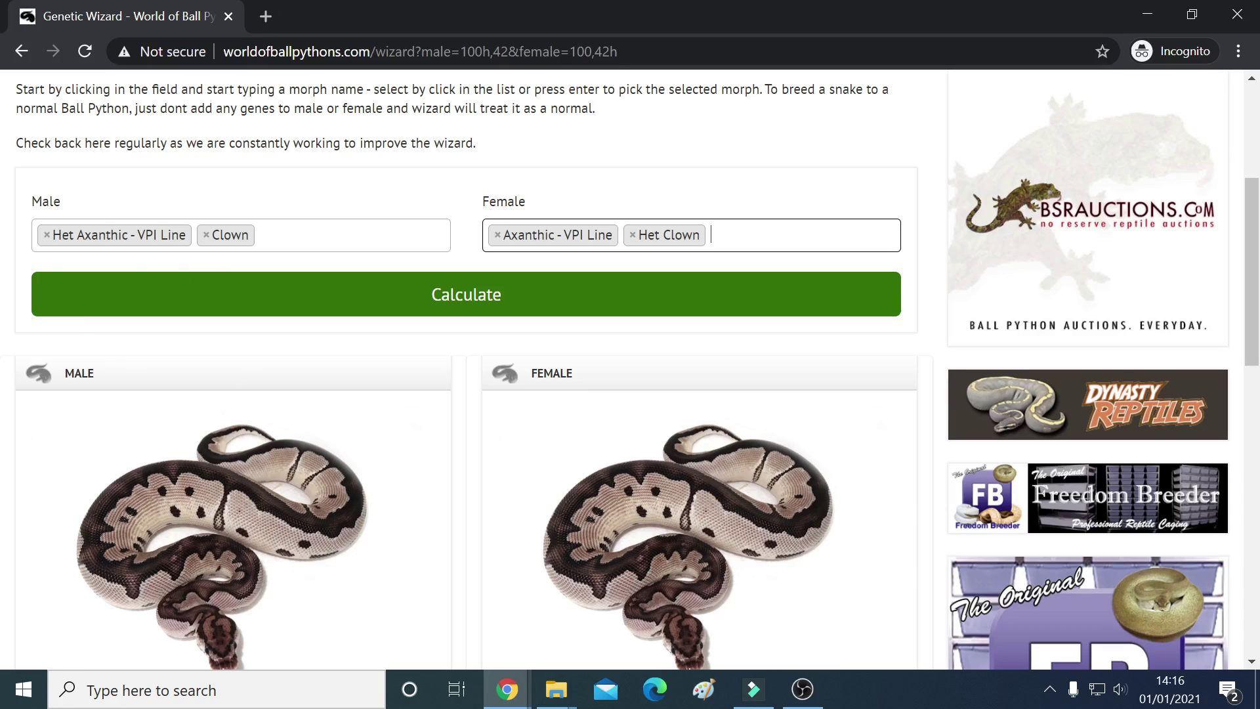
- Calculate and review the offspring odds for the Het Axanthic - VPI Line Clown male and Axanthic - VPI Line Het Clown female
click(464, 304)
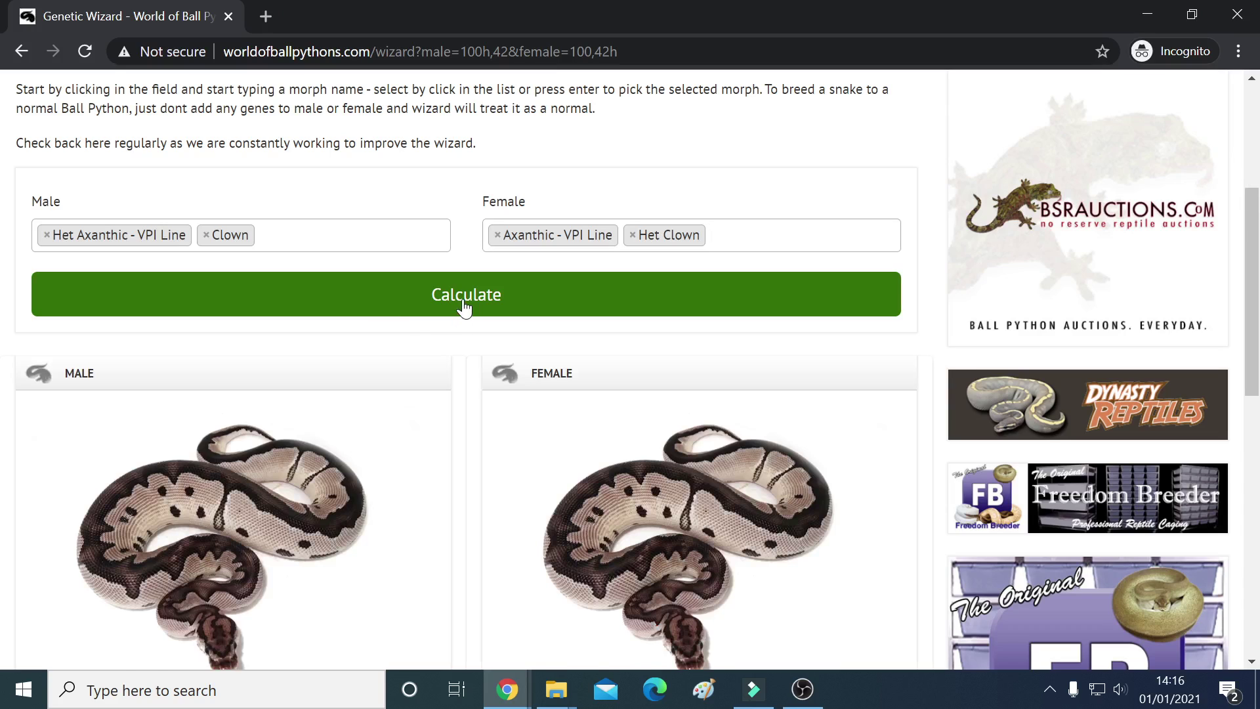
scroll(367, 420, down, 1)
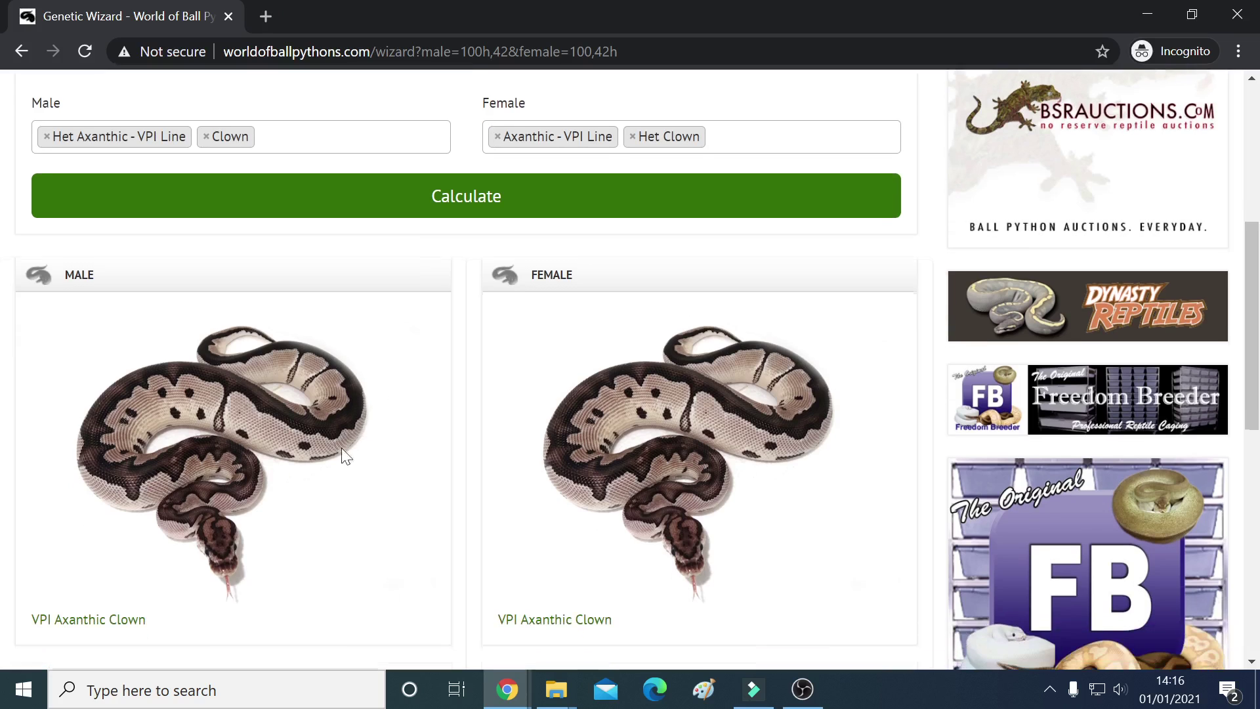
scroll(317, 487, down, 1)
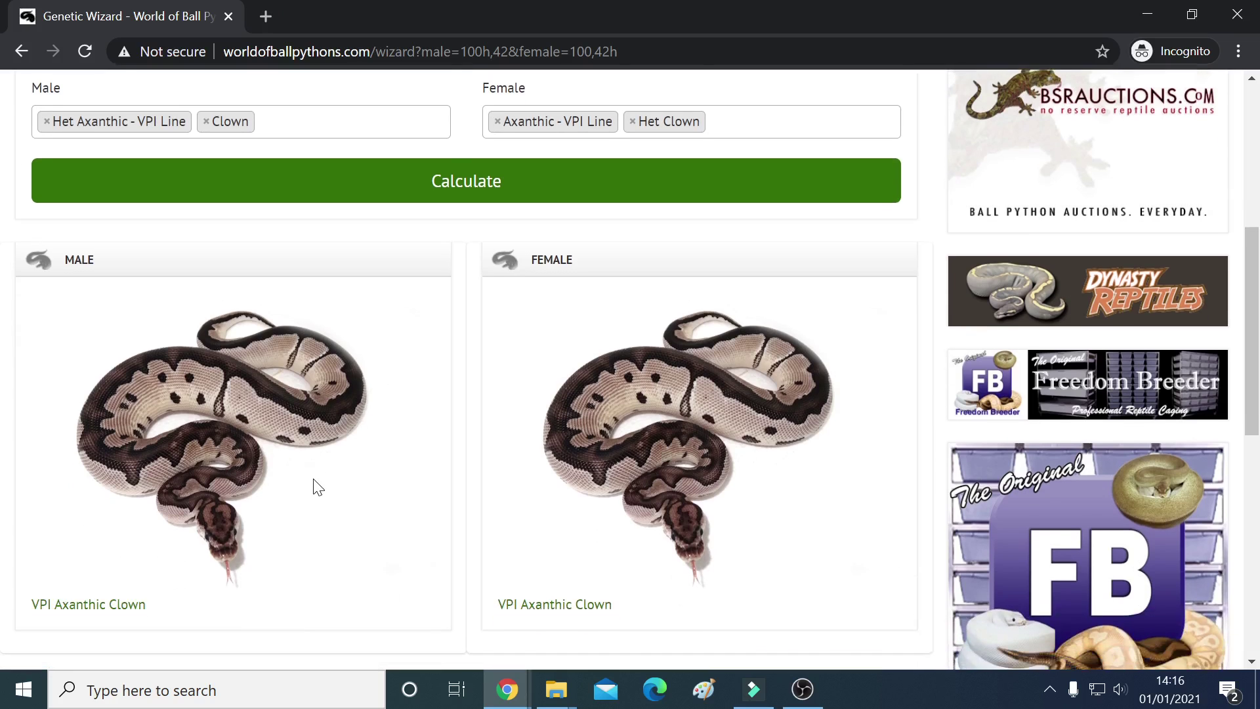
scroll(317, 487, down, 2)
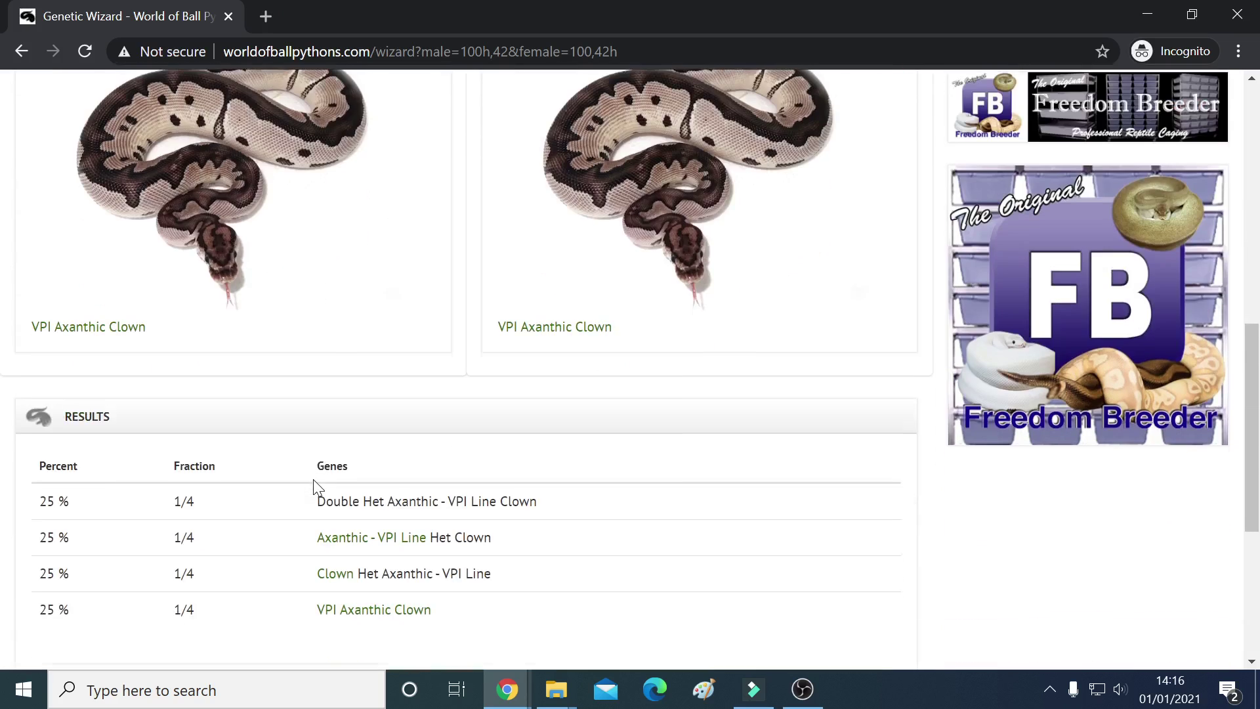
scroll(315, 485, down, 1)
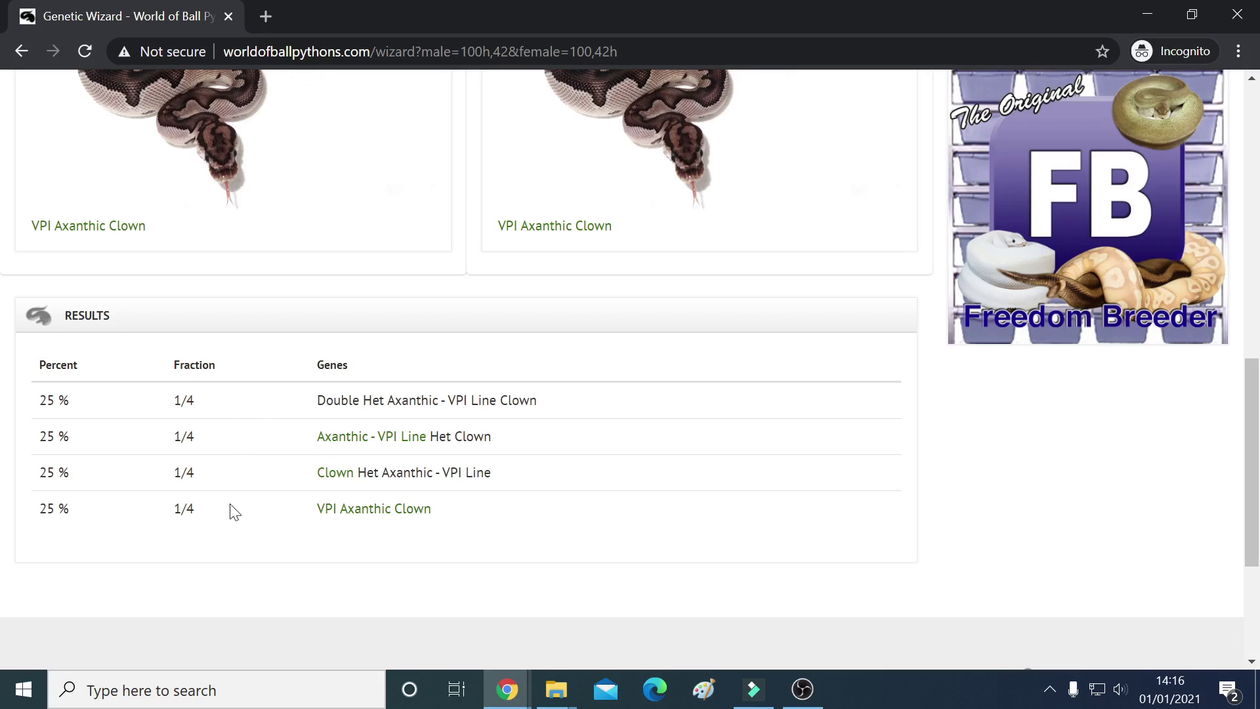
scroll(233, 508, up, 9)
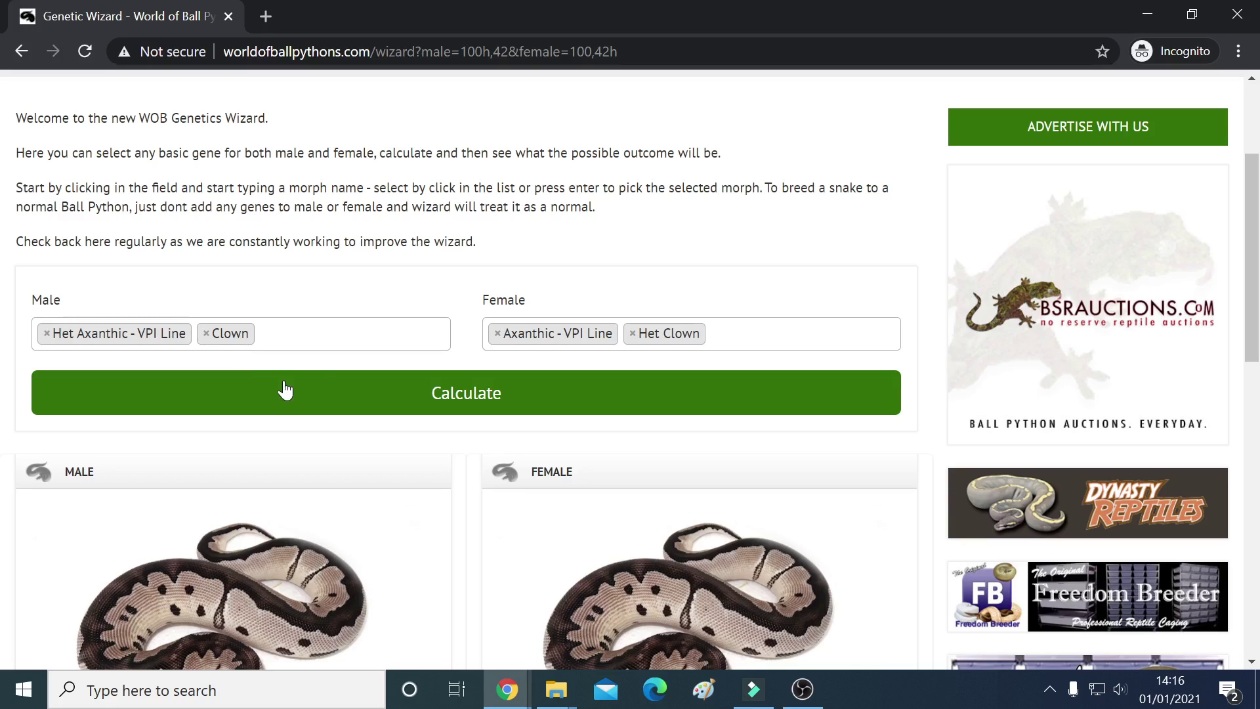
- Replace the male's Het Axanthic - VPI Line gene with Axanthic - VPI Line
scroll(324, 386, down, 2)
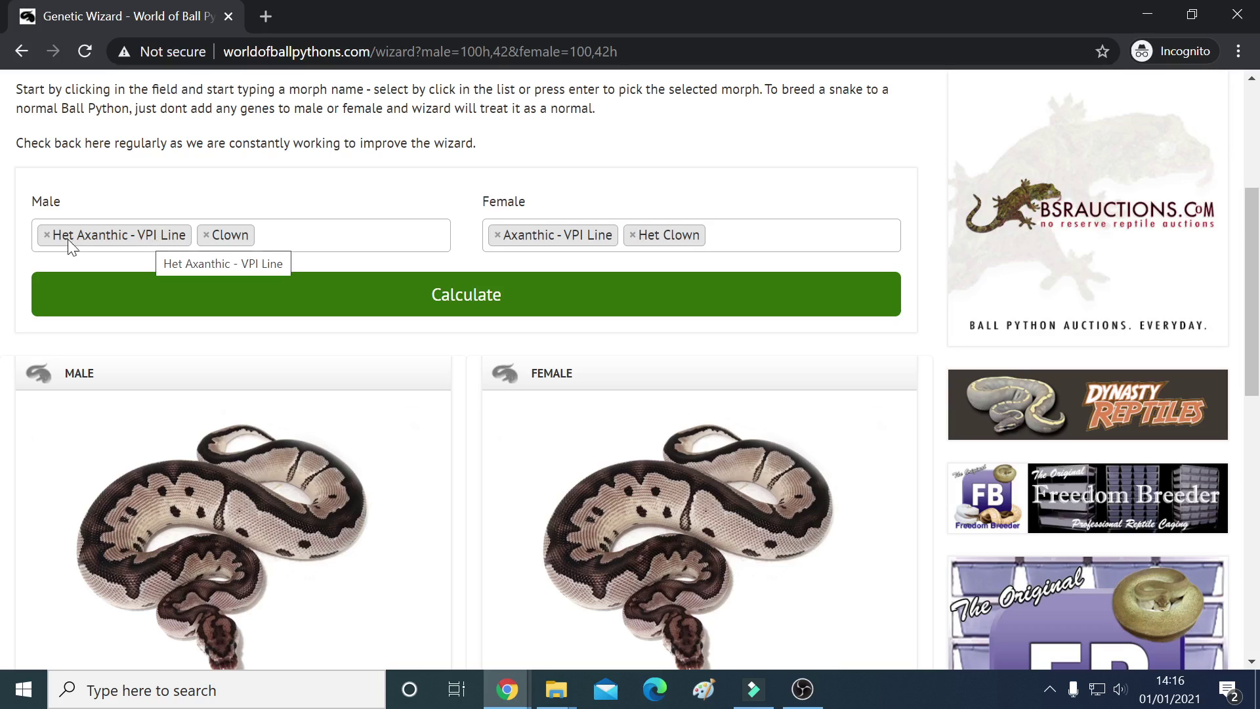
click(46, 236)
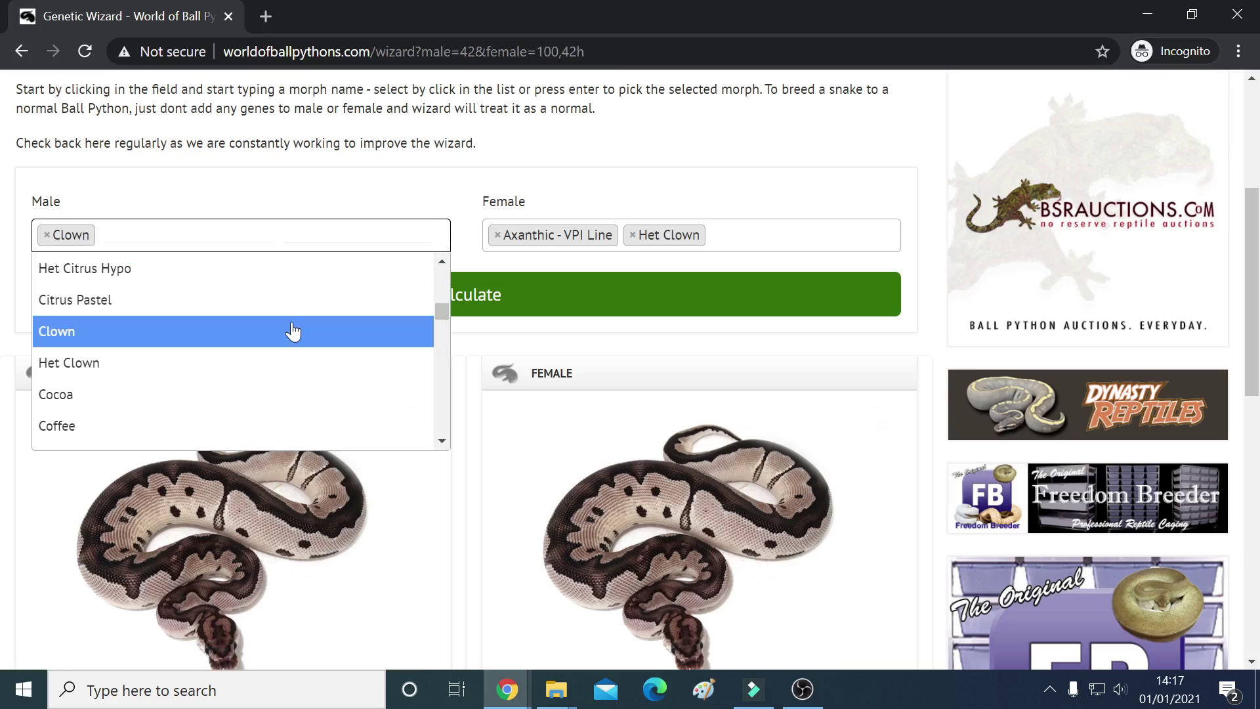
text(anxa)
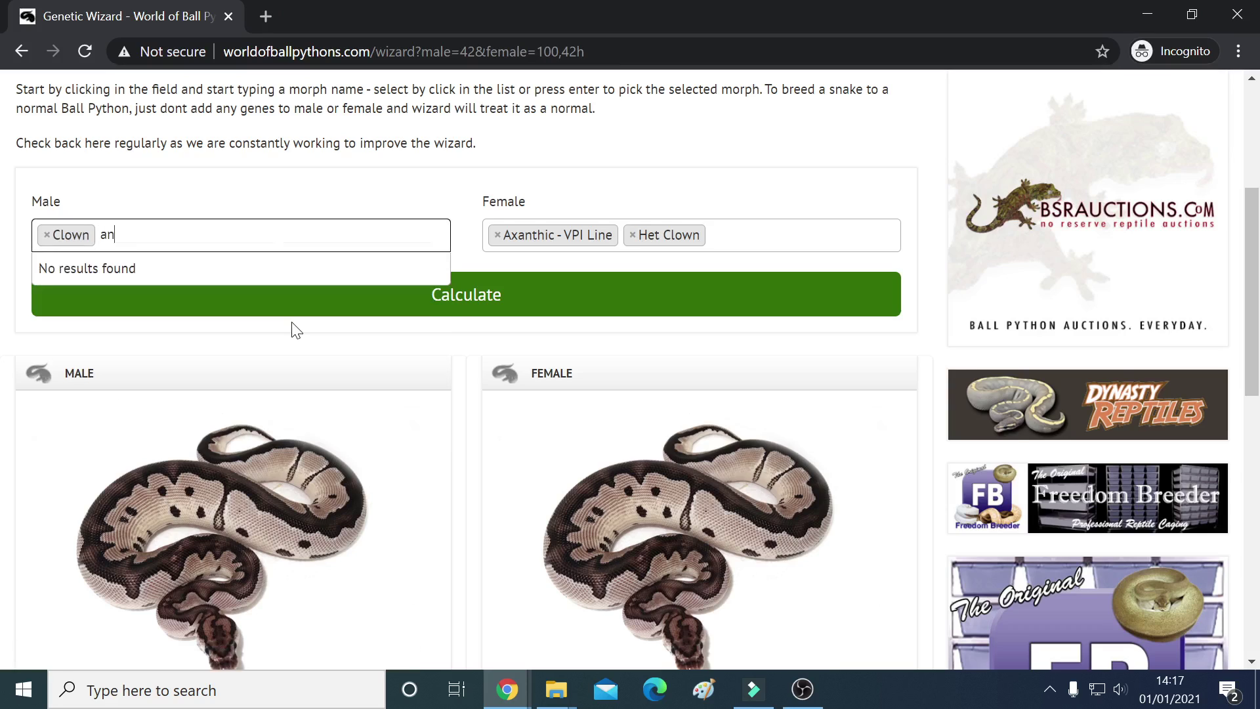
key(BackSpace)
key(BackSpace)
key(BackSpace)
text(xan)
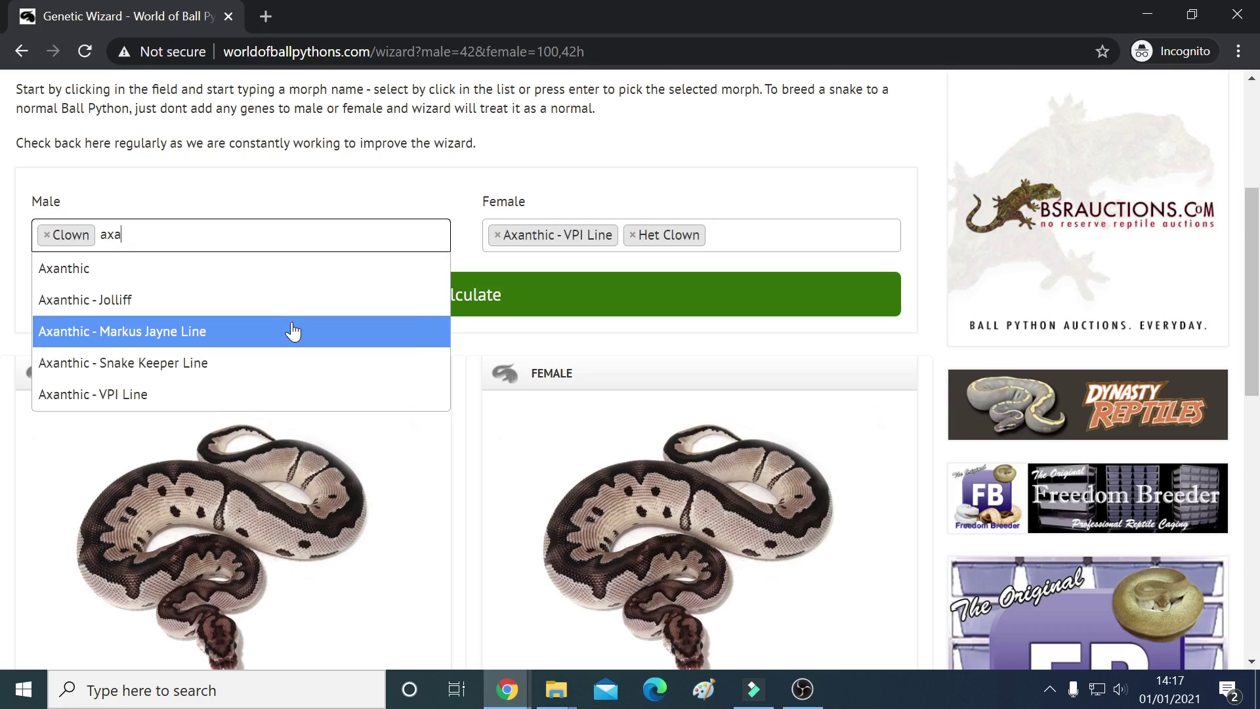
click(126, 406)
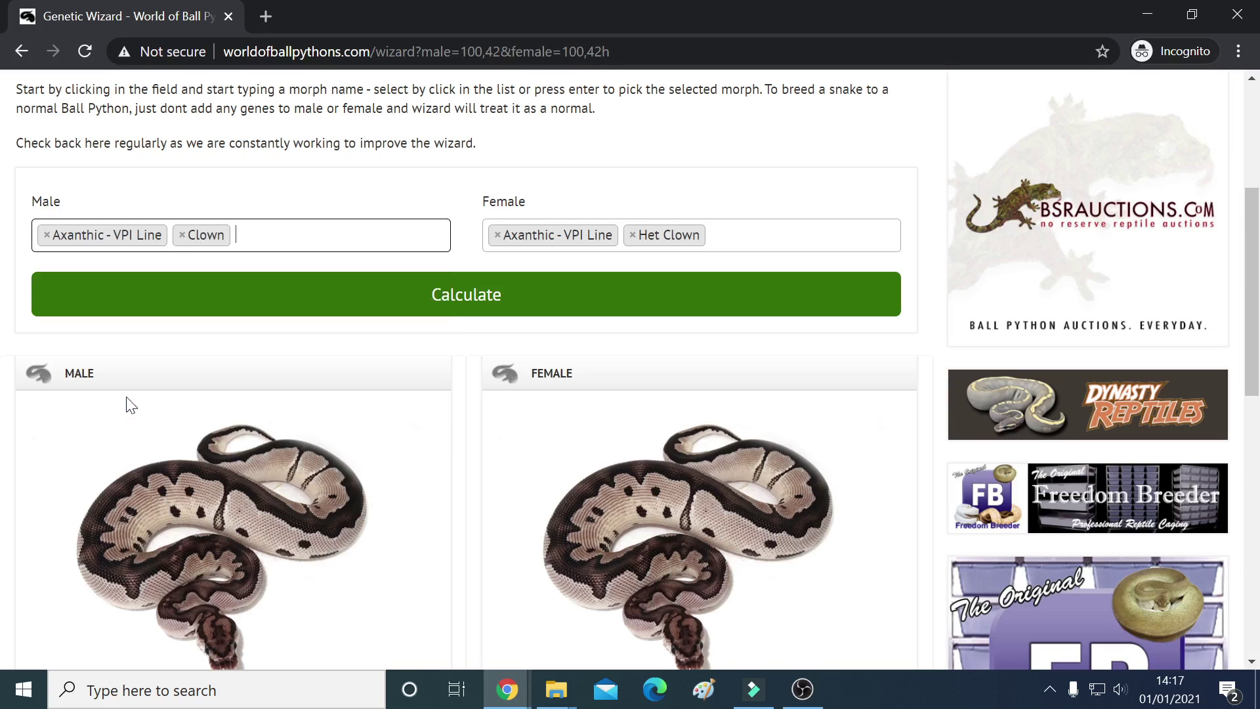
- Calculate and review the offspring odds for the Axanthic - VPI Line Clown male and Axanthic - VPI Line Het Clown female
click(456, 301)
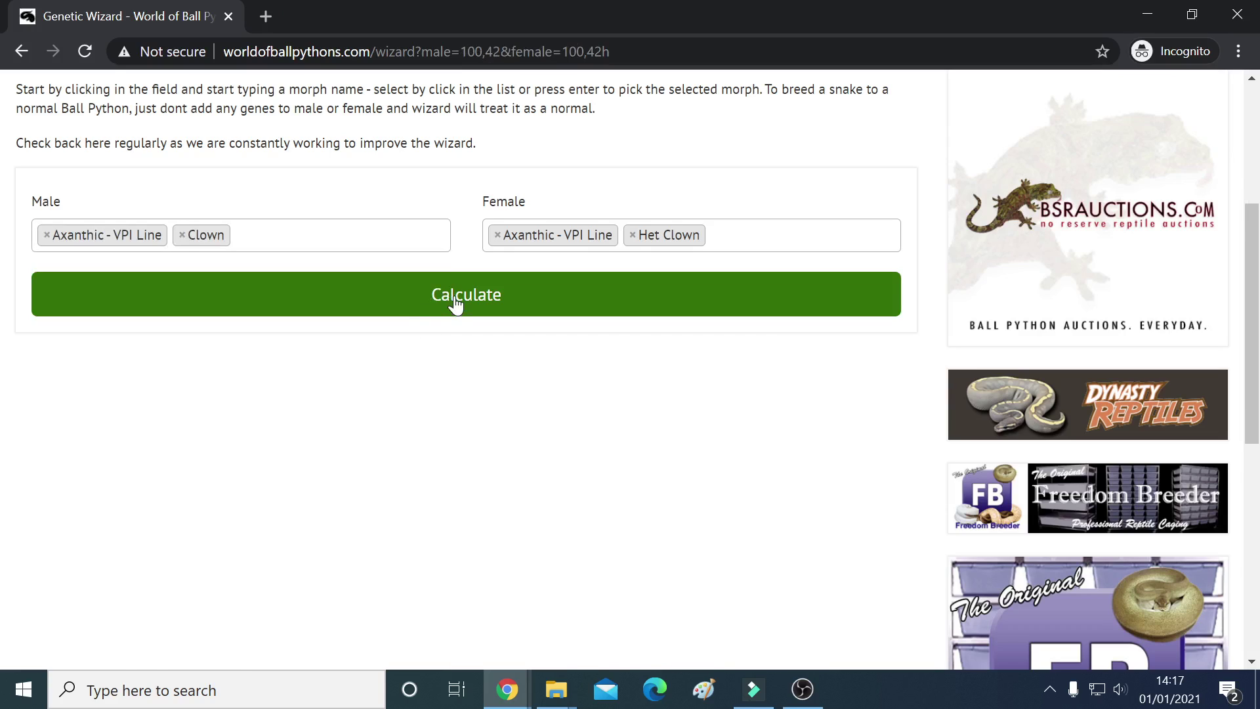
scroll(380, 374, down, 6)
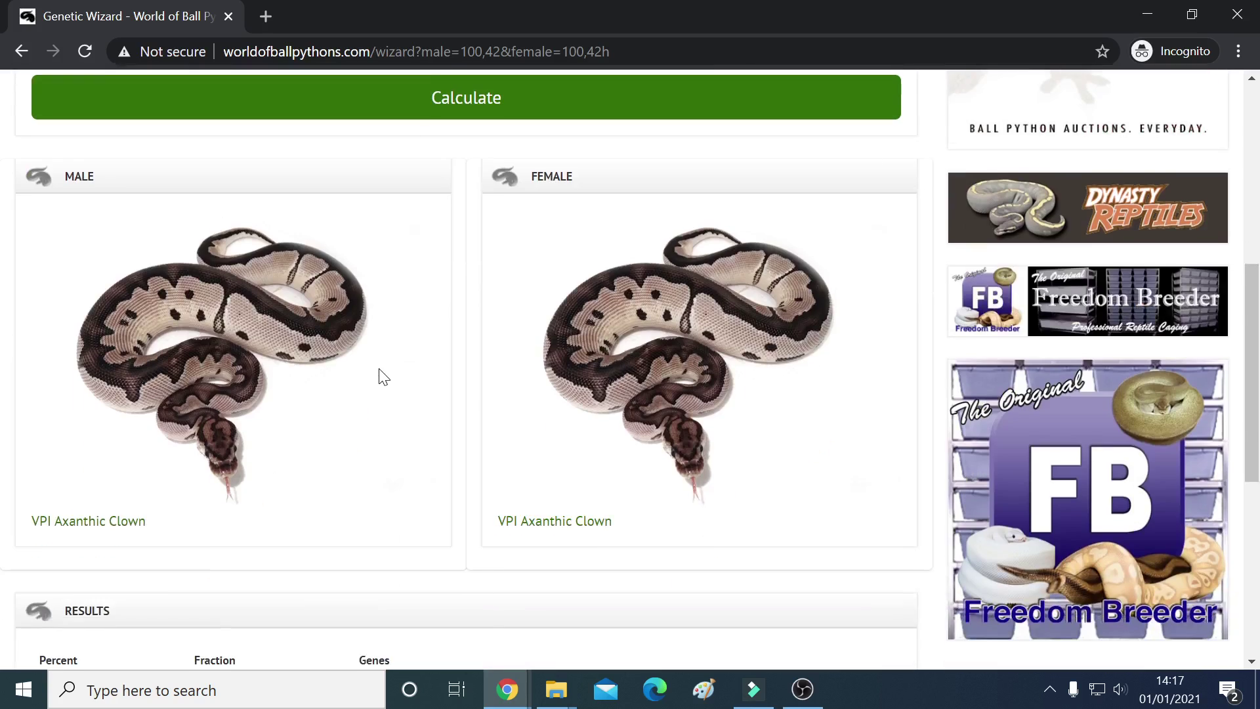
scroll(384, 377, down, 2)
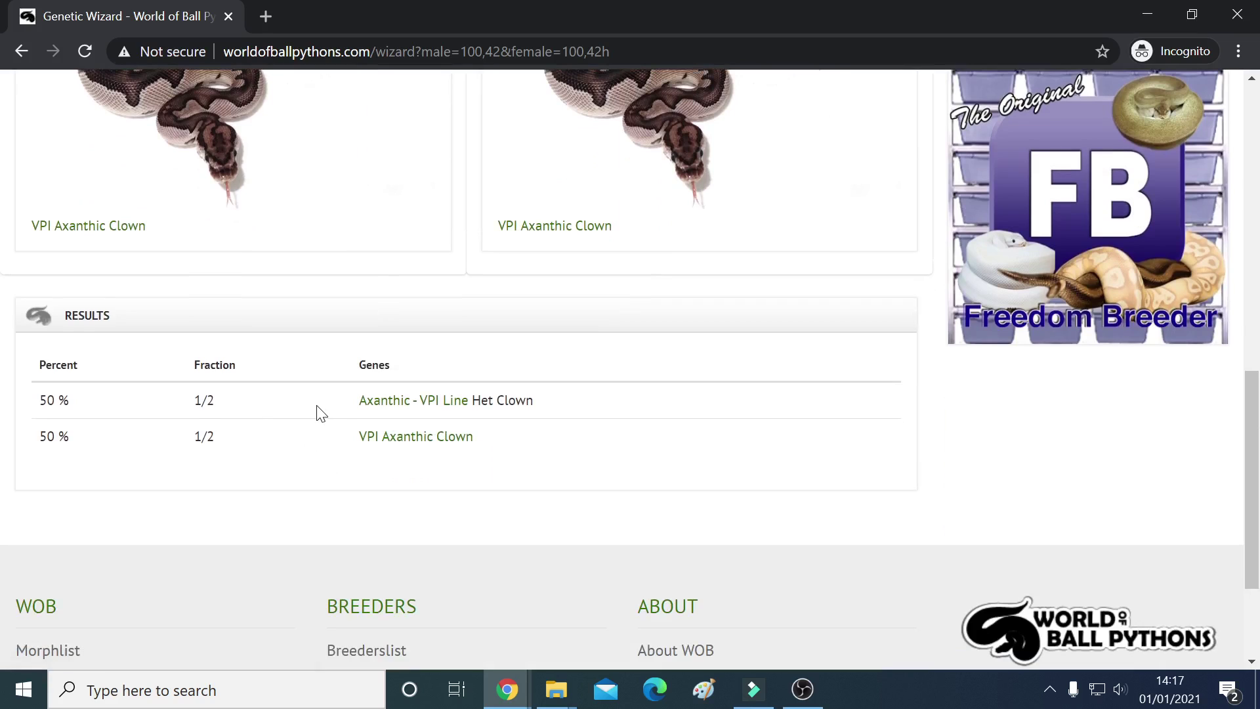
scroll(435, 441, up, 5)
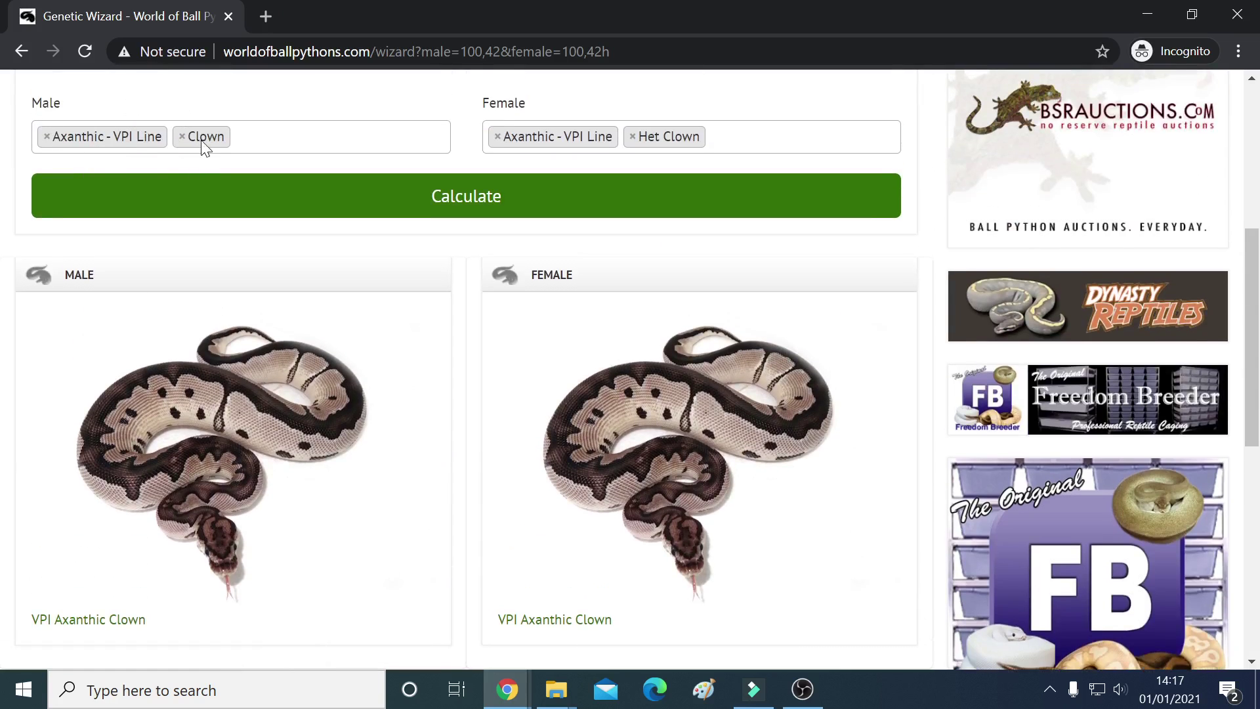
- Search Google for "morph market ball python" in a separate browser tab and open MorphMarket's ball python gene index
click(266, 17)
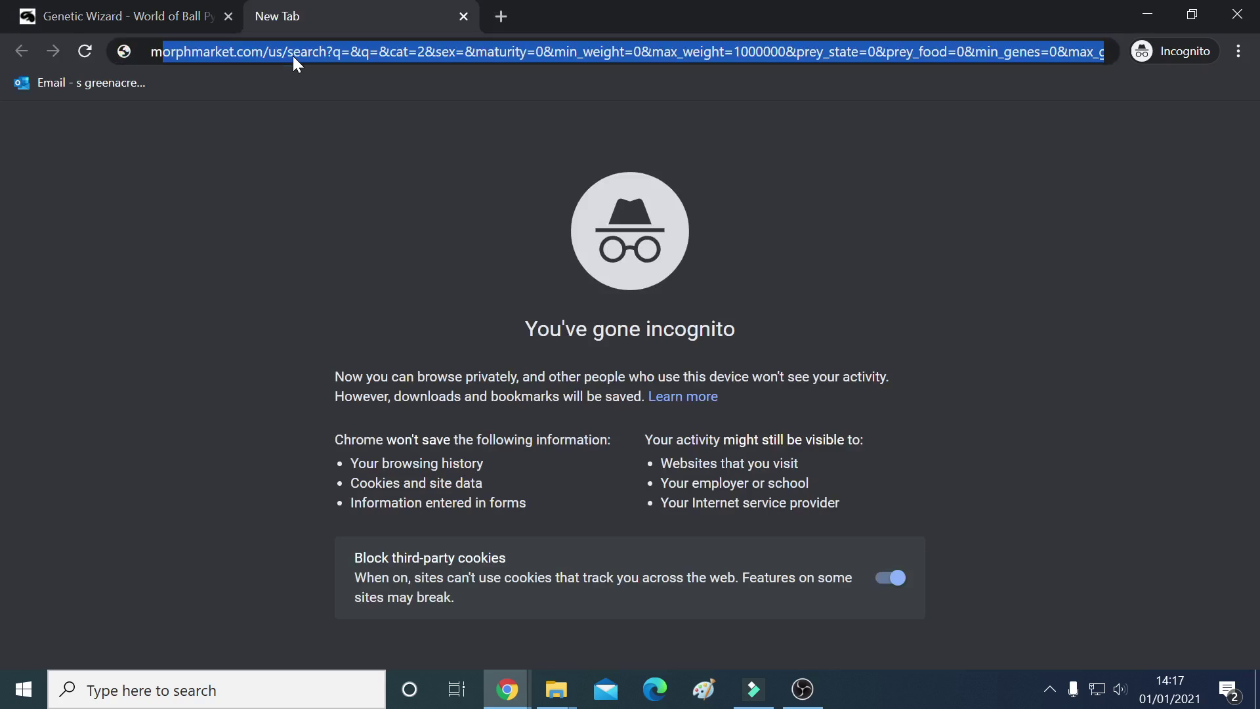
text(morph)
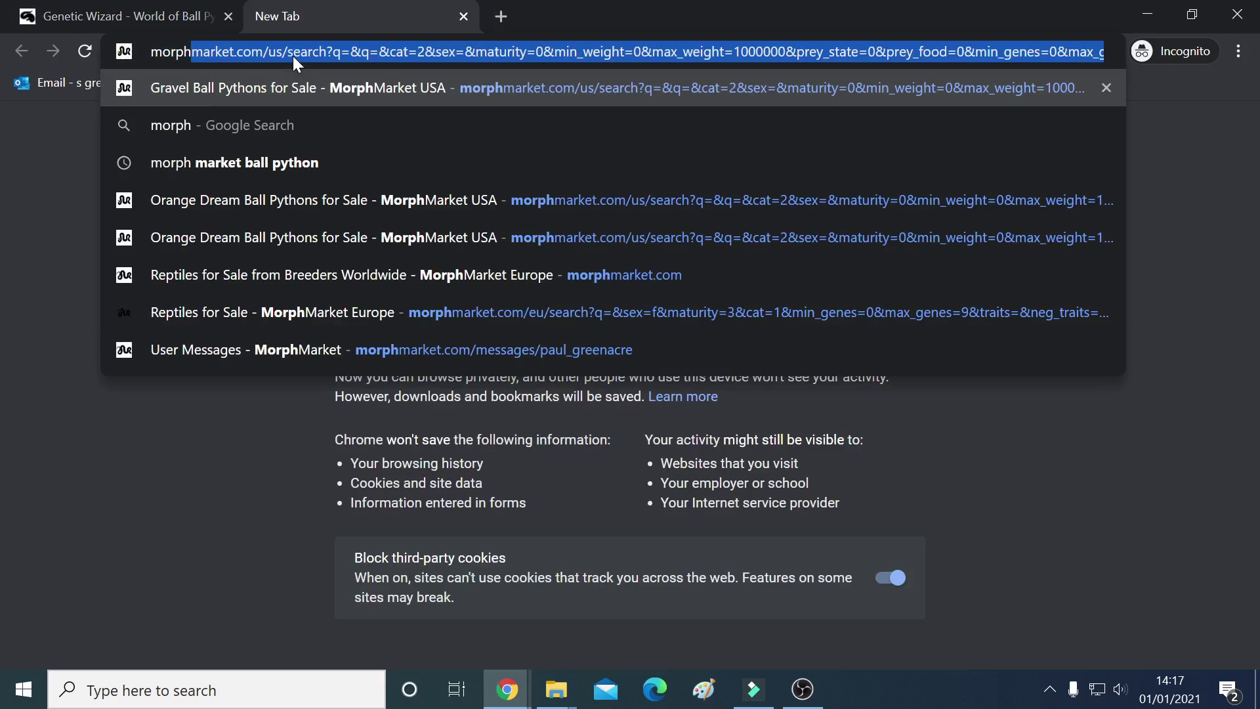
click(269, 155)
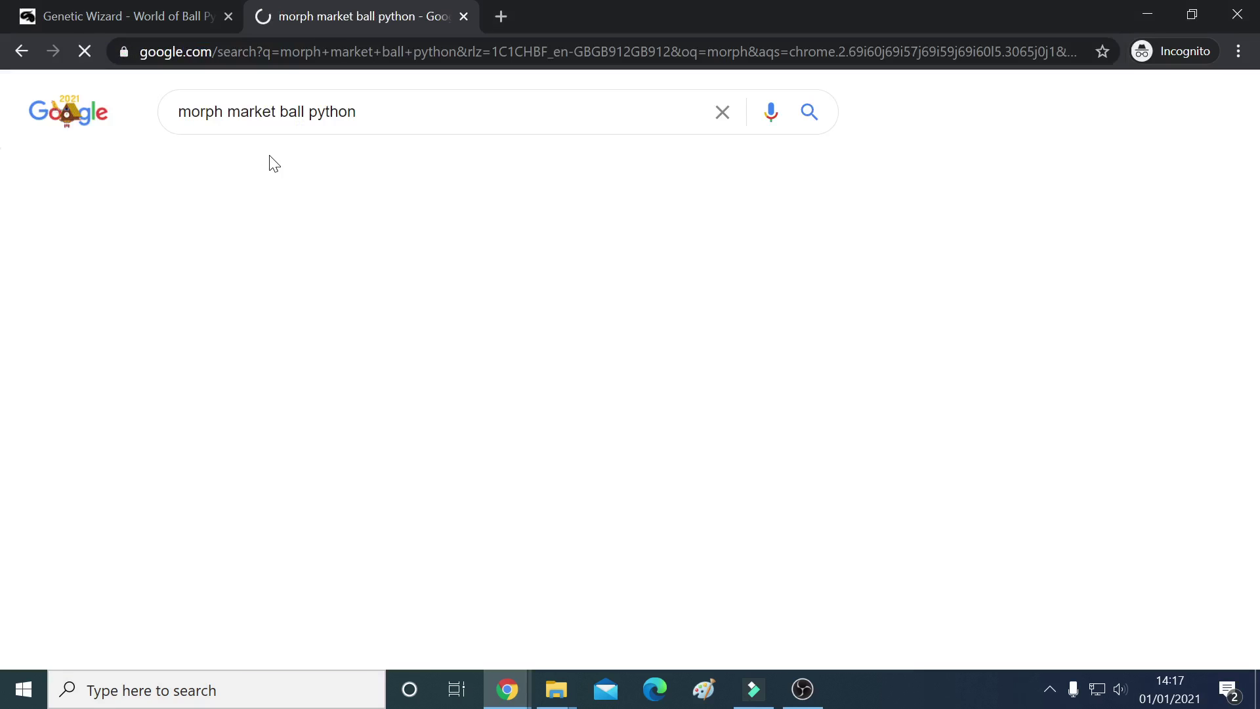
click(281, 276)
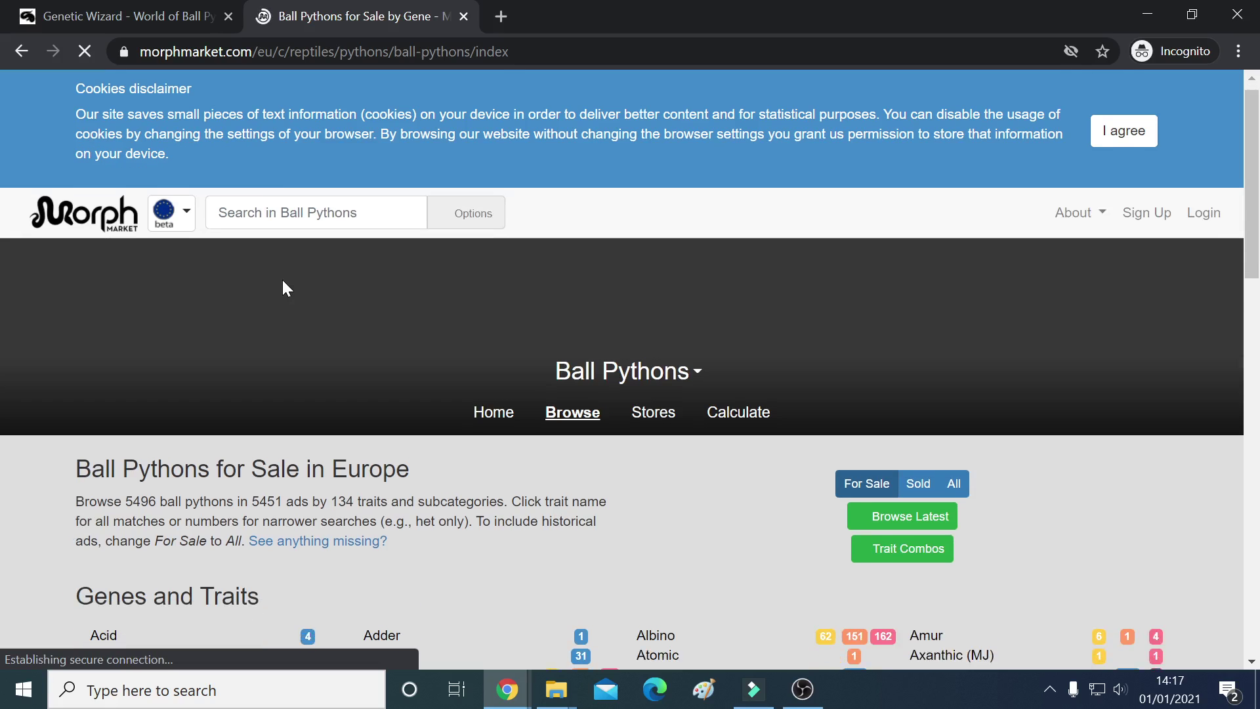
- Open the Axanthic (VPI) ball python listings from the Genes and Traits index
scroll(282, 277, down, 4)
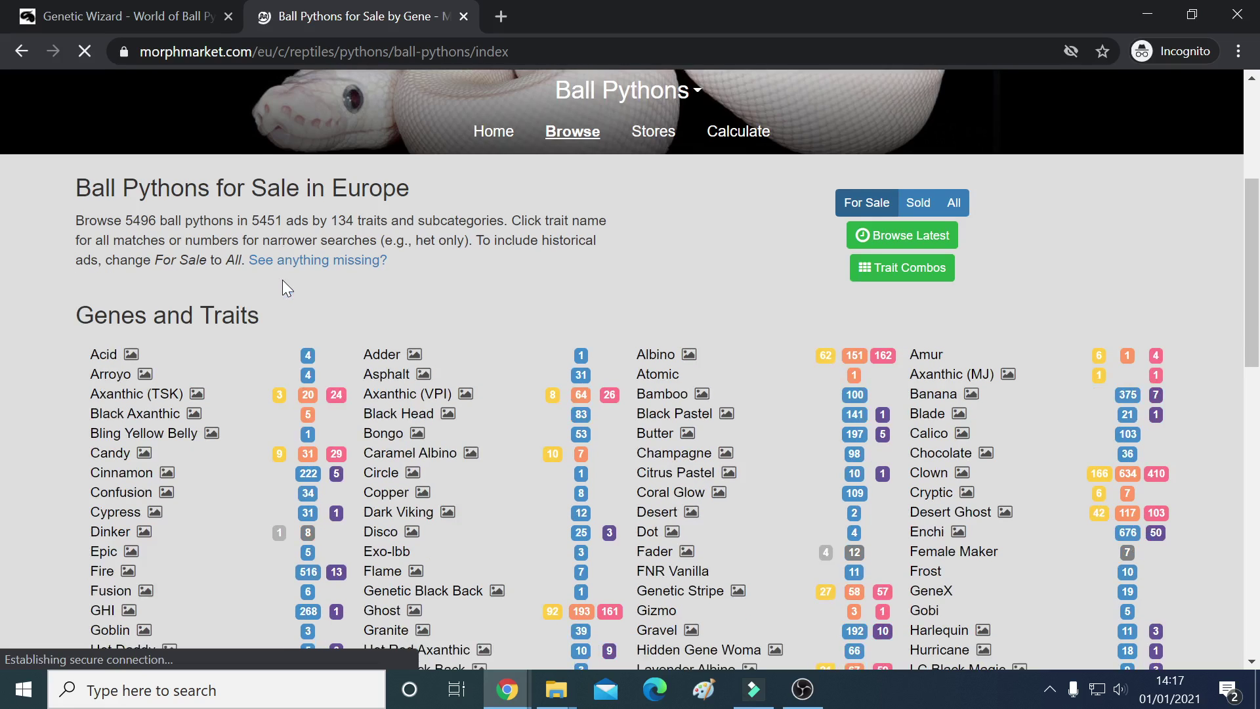
click(891, 238)
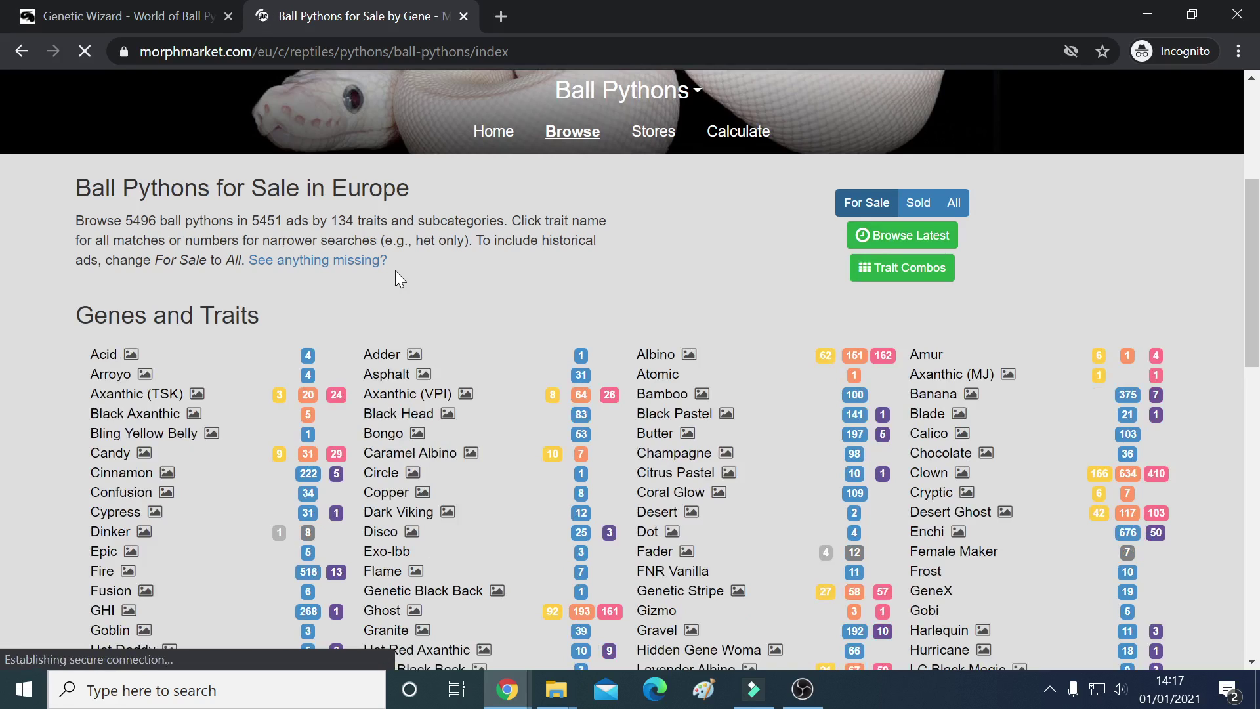
scroll(395, 271, down, 1)
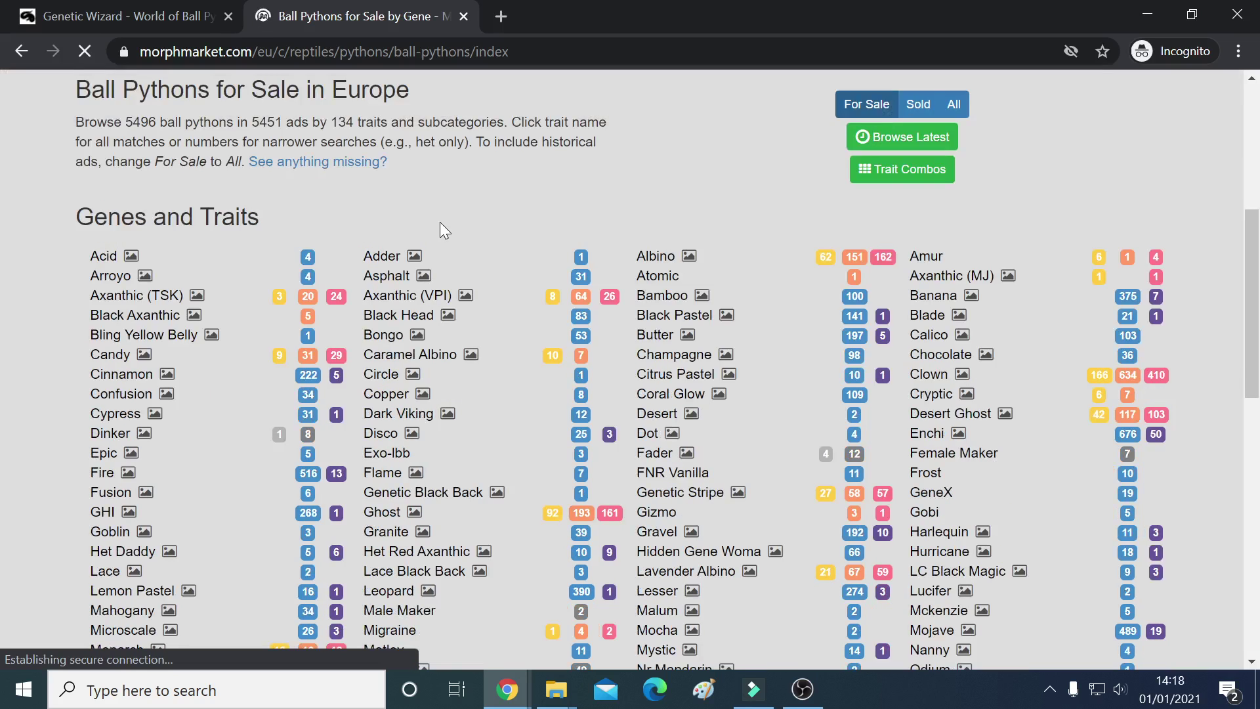
click(396, 299)
- Look through the first page of Axanthic (VPI) listings and go to page 2
scroll(397, 302, down, 1)
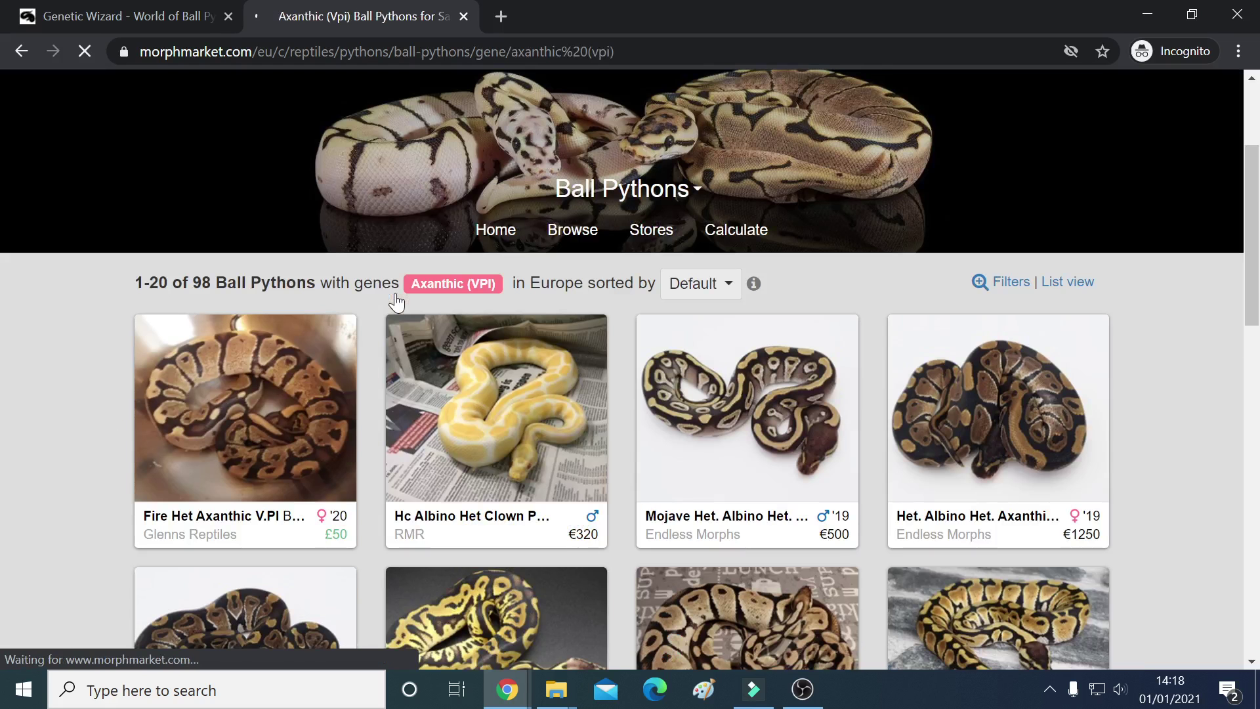
scroll(396, 302, down, 6)
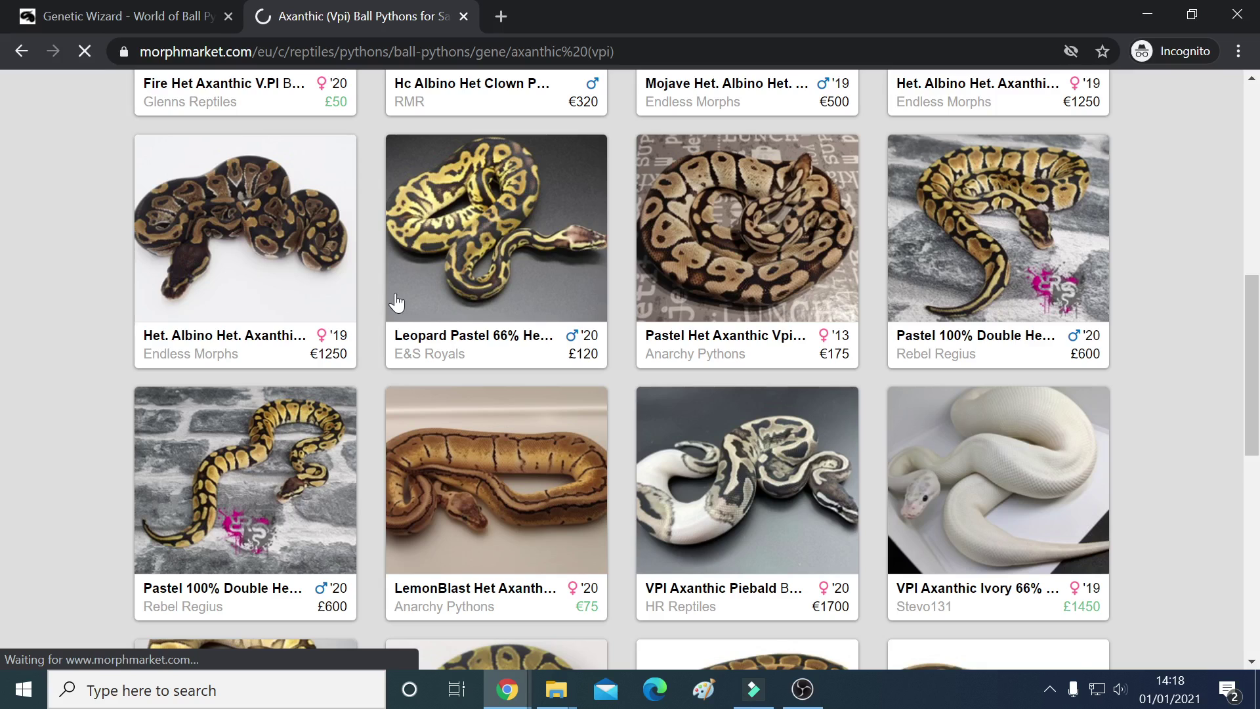
scroll(396, 302, down, 2)
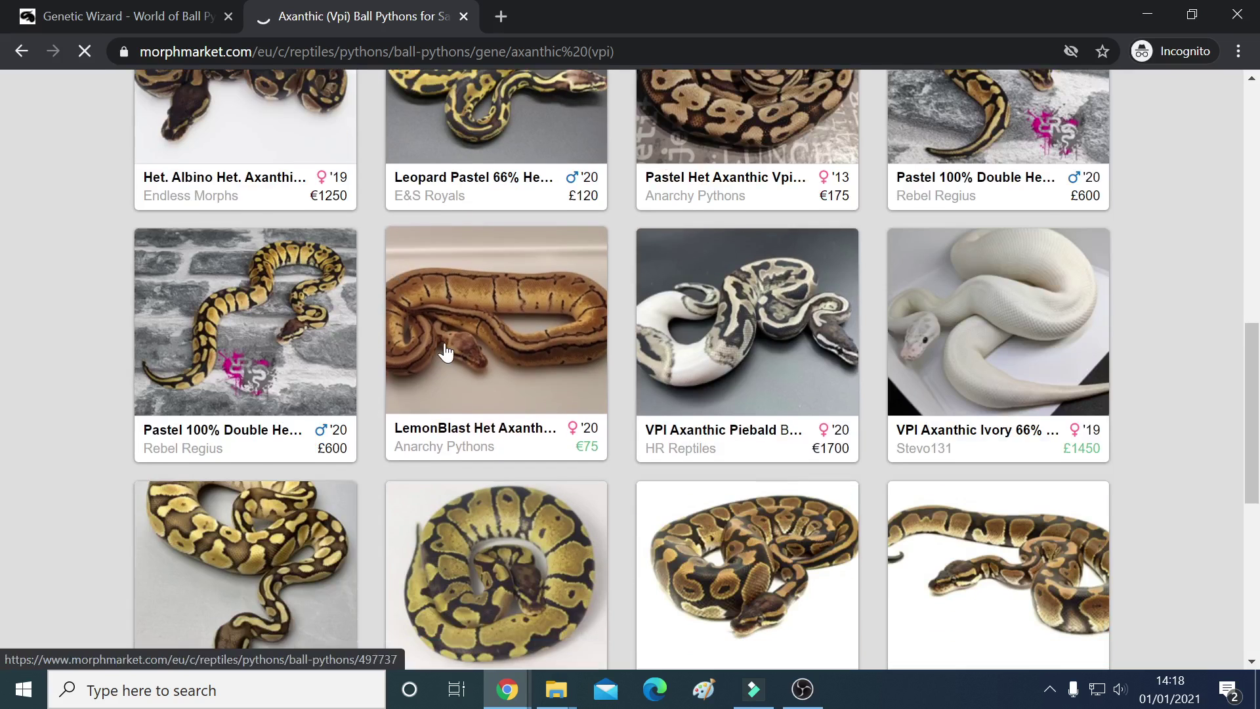
scroll(446, 353, down, 5)
scroll(445, 352, down, 2)
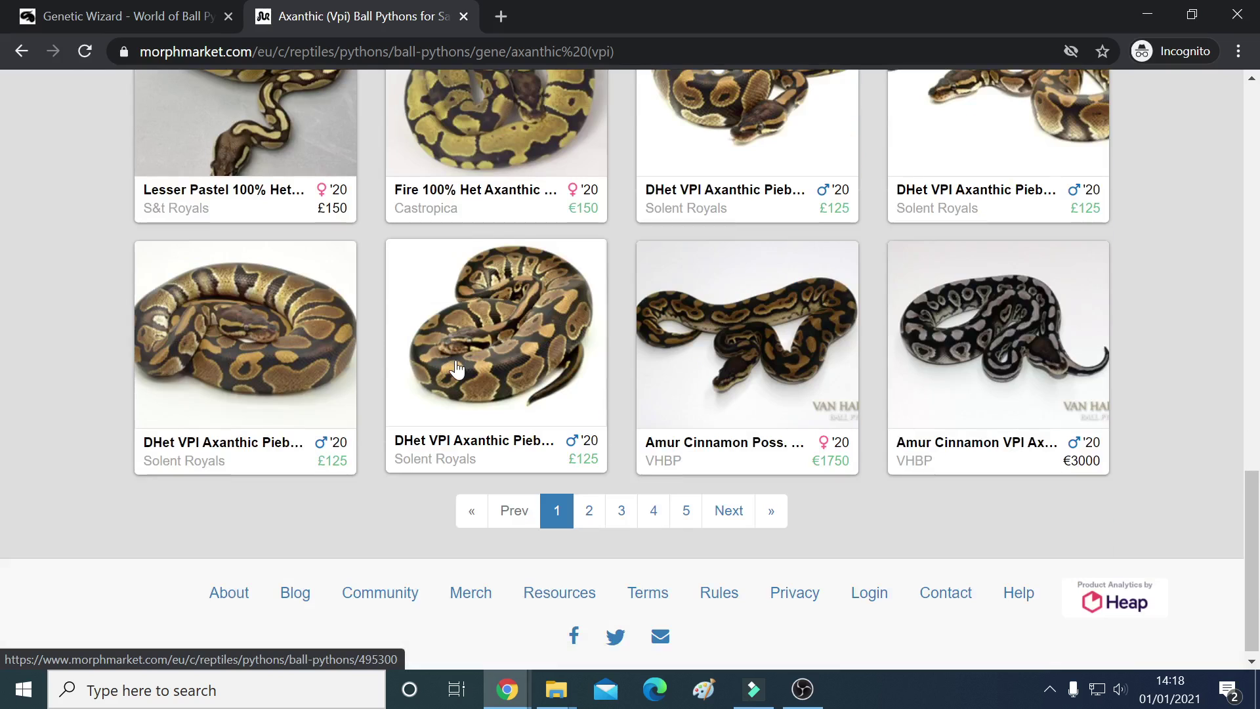
click(600, 517)
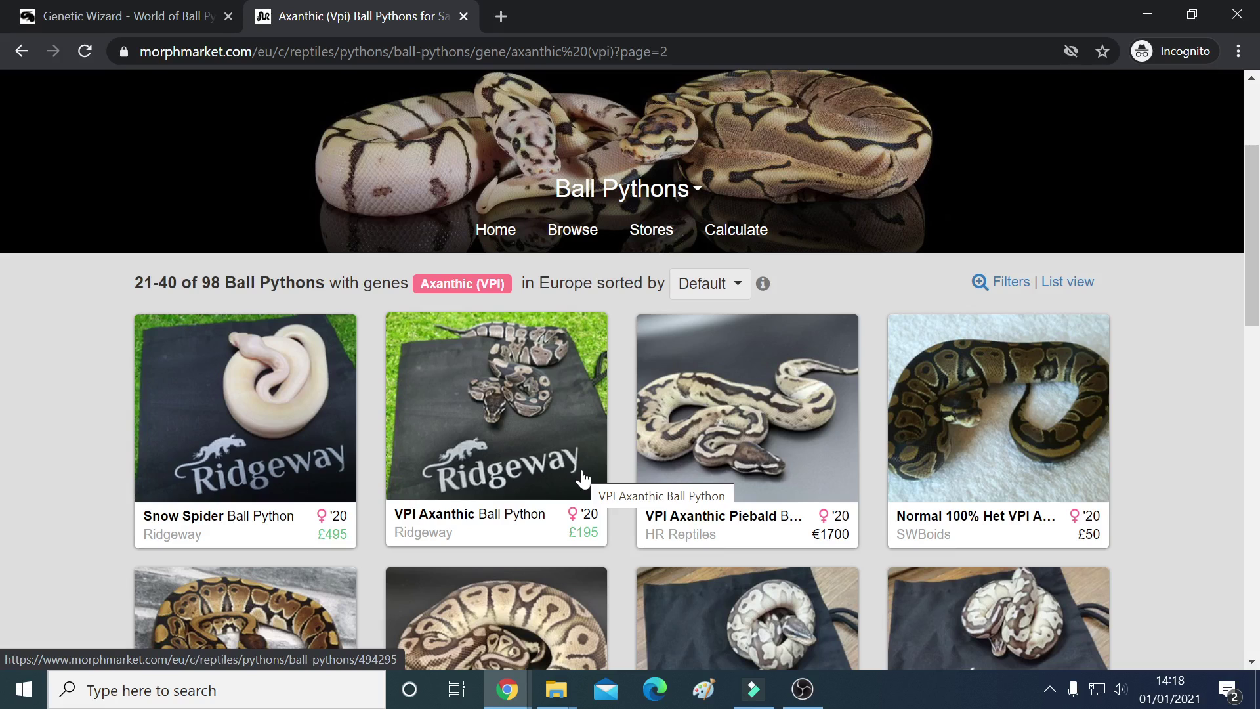
- Open the listing filters and add Clown to the included traits alongside Axanthic (VPI)
click(1011, 283)
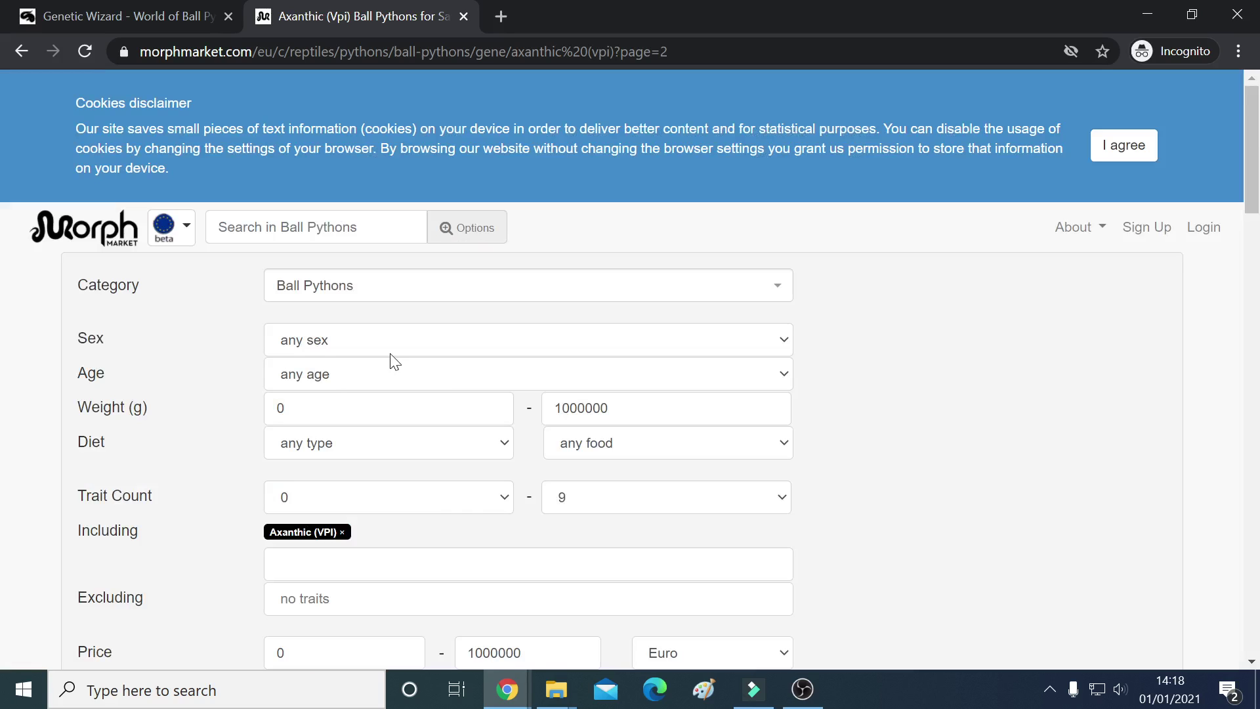
scroll(394, 360, down, 1)
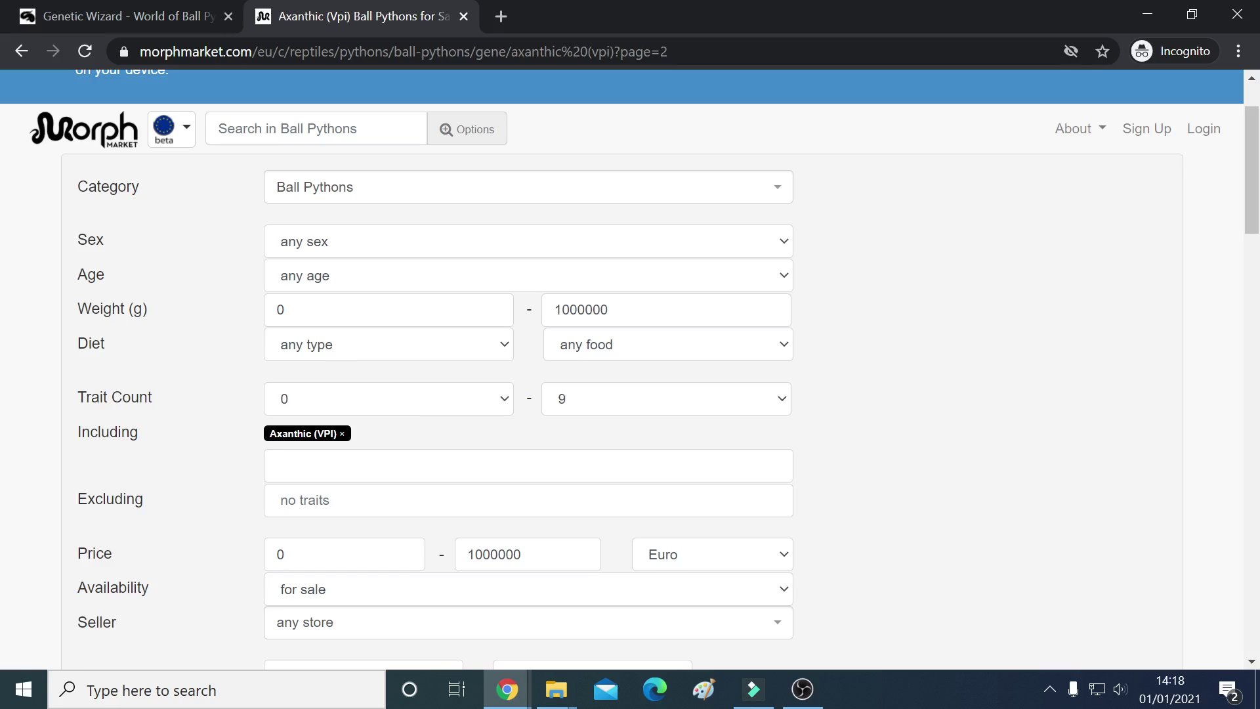
click(528, 466)
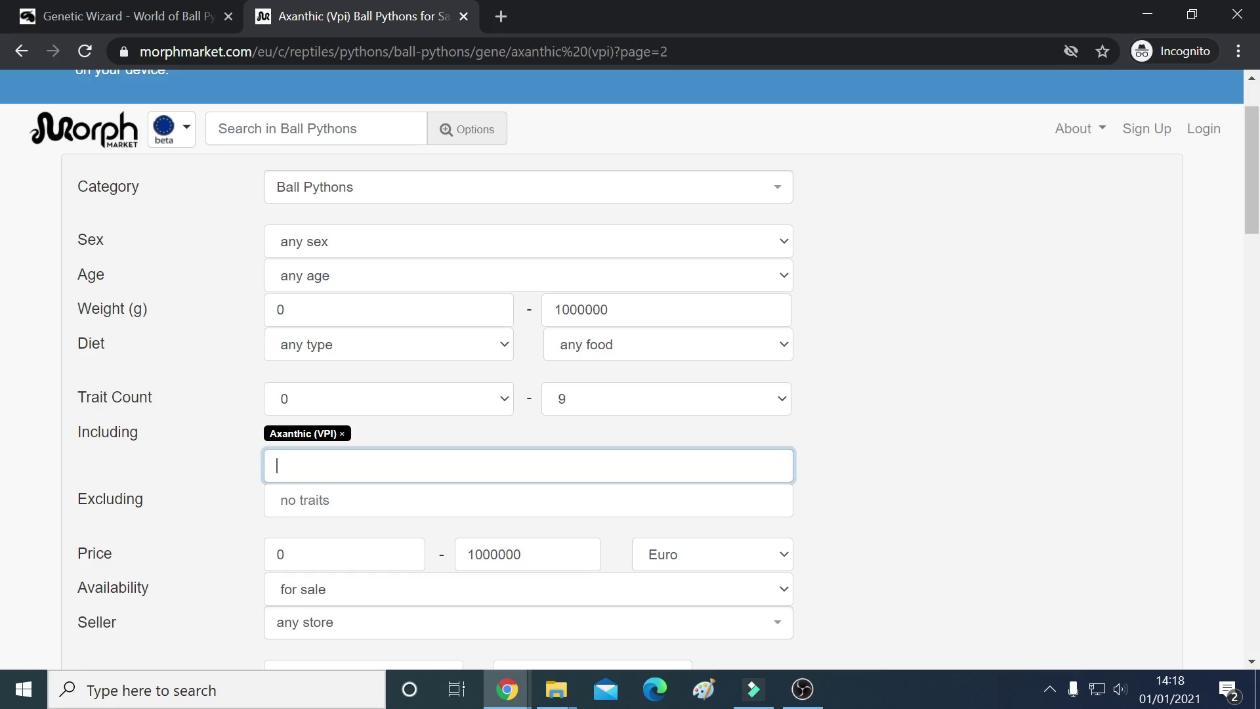
text(clown)
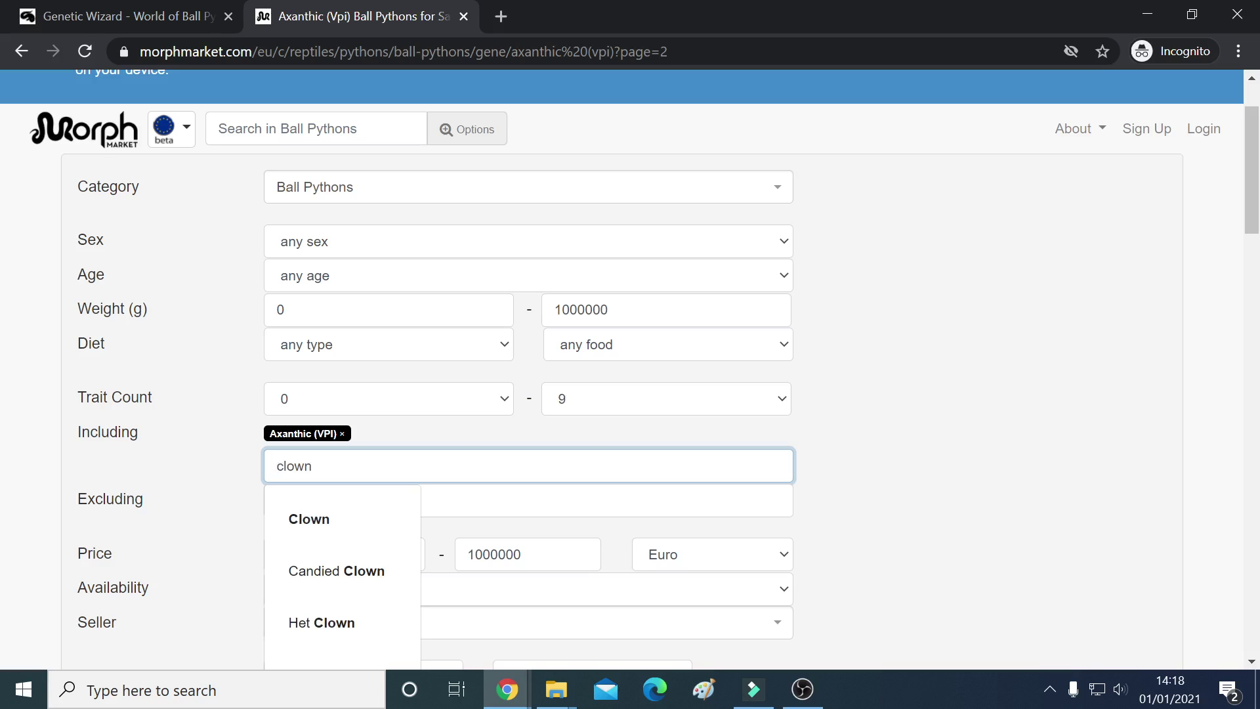
click(326, 521)
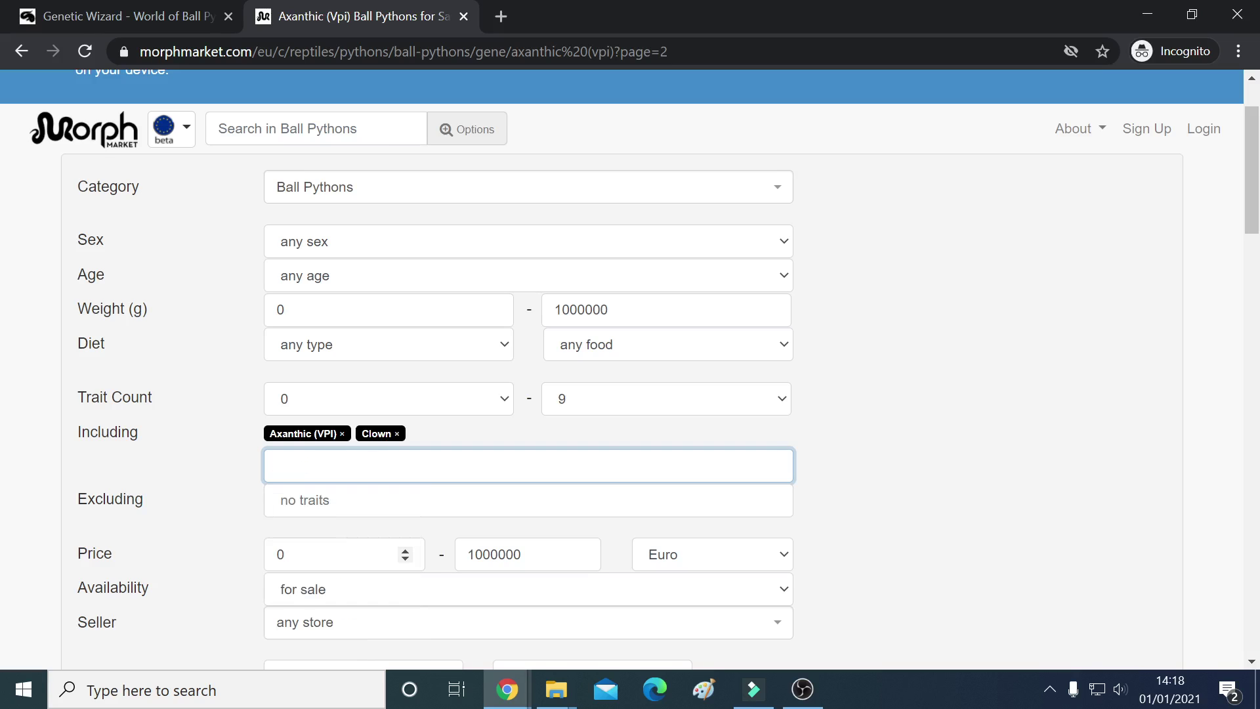
- Look over the remaining filter options and run the search for ball pythons with both traits
scroll(571, 559, down, 5)
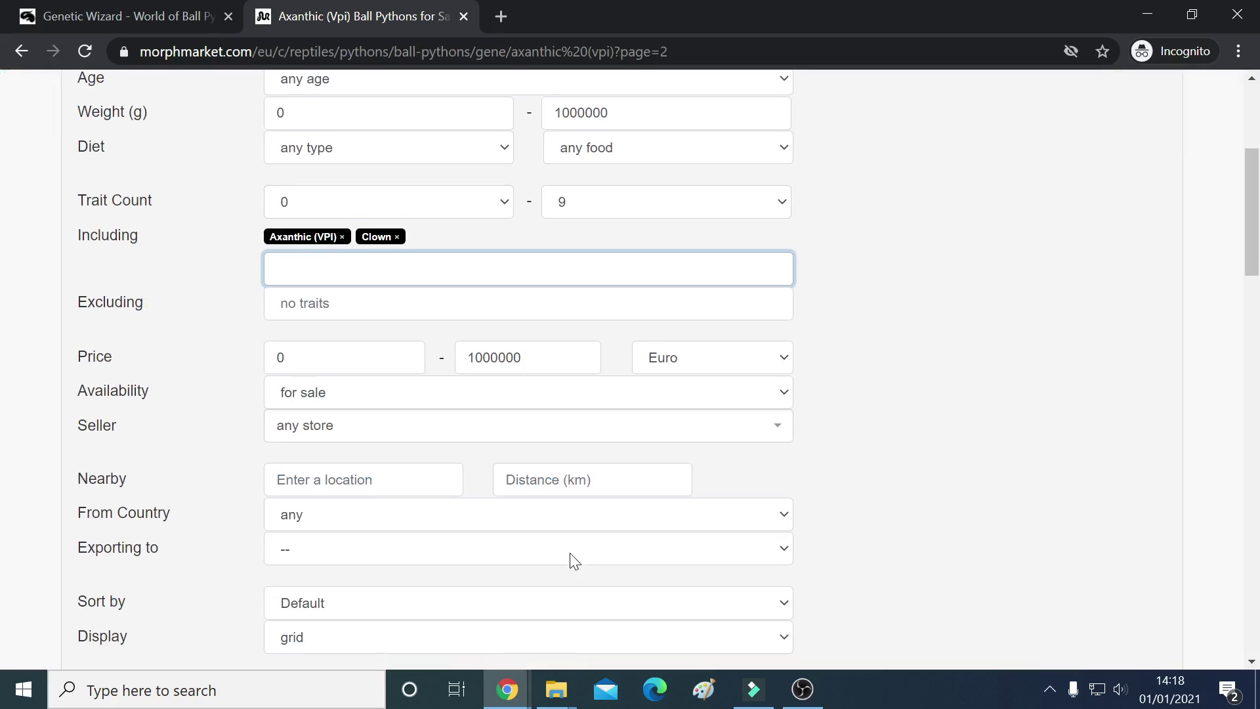
scroll(571, 559, down, 2)
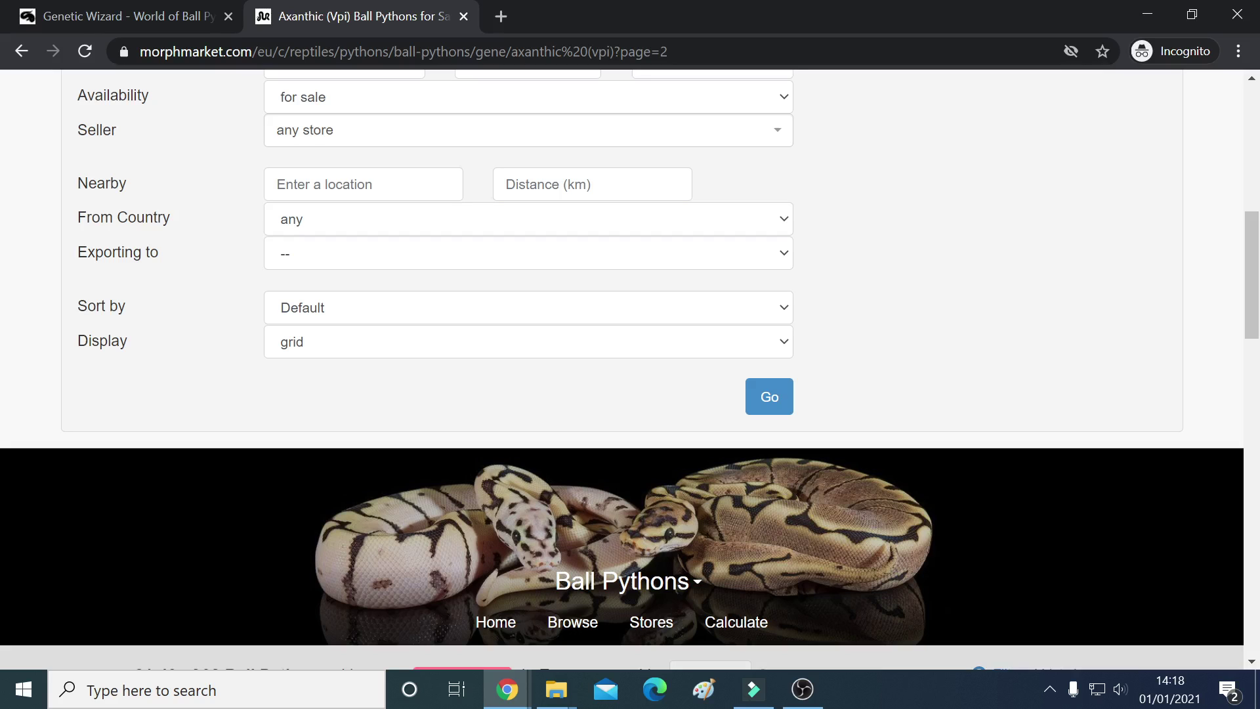
scroll(471, 335, up, 1)
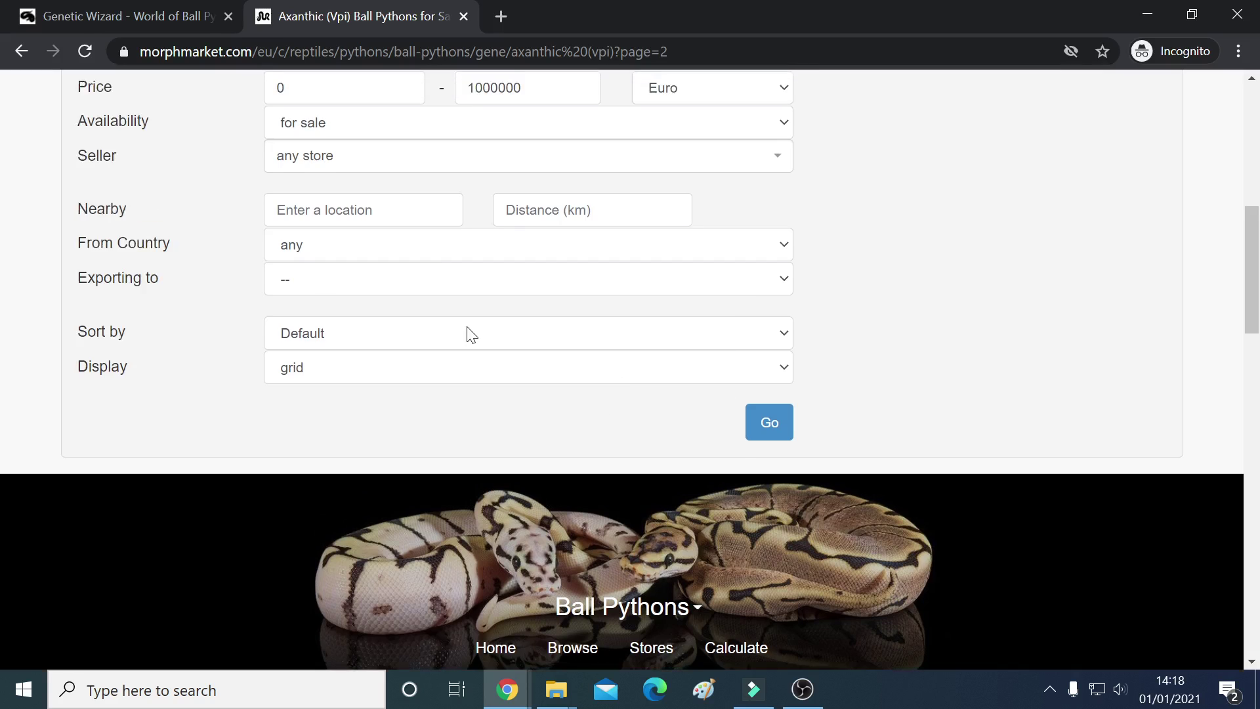
scroll(471, 335, up, 1)
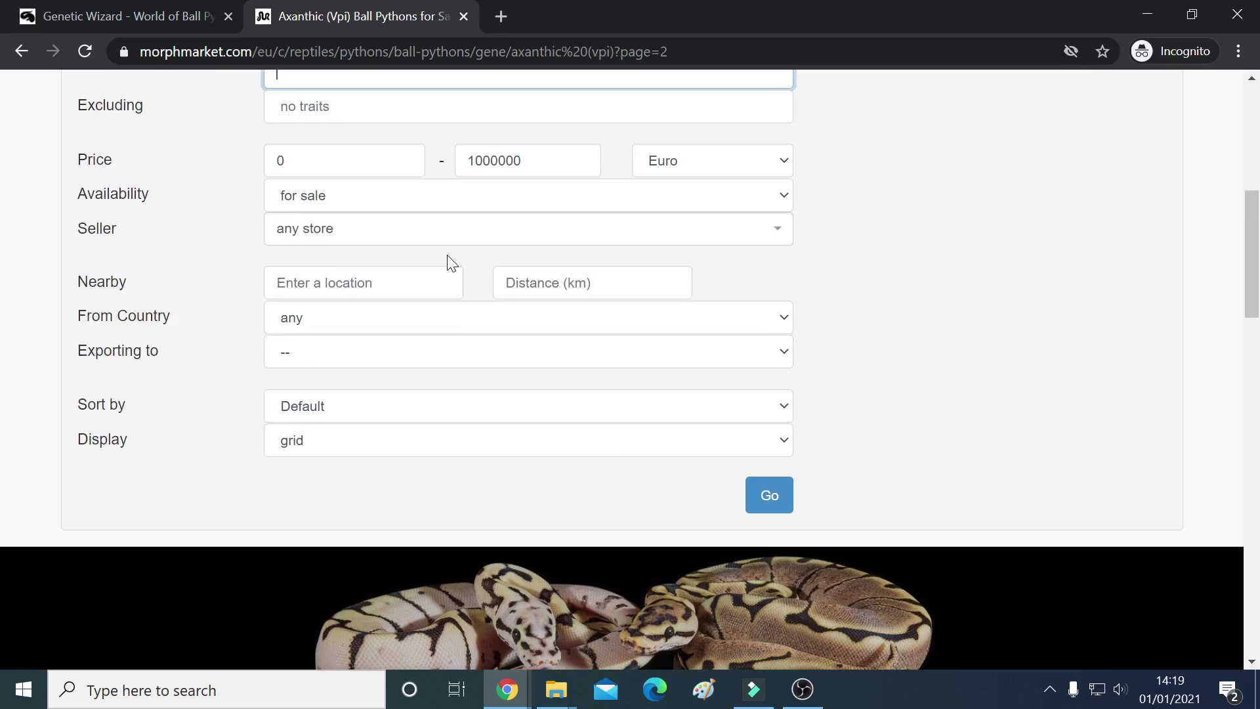
click(766, 500)
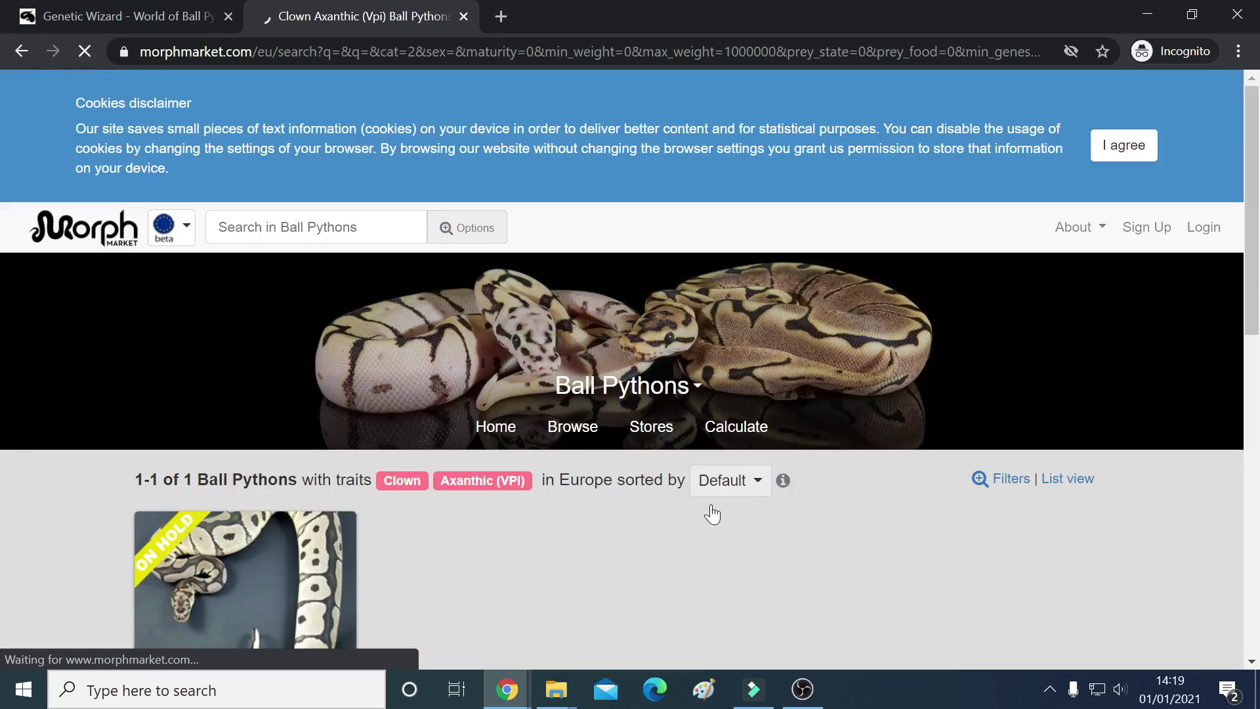
- Open the Axanthic Clown listing from the results and read its sex, traits, weight, location and price
scroll(702, 517, down, 1)
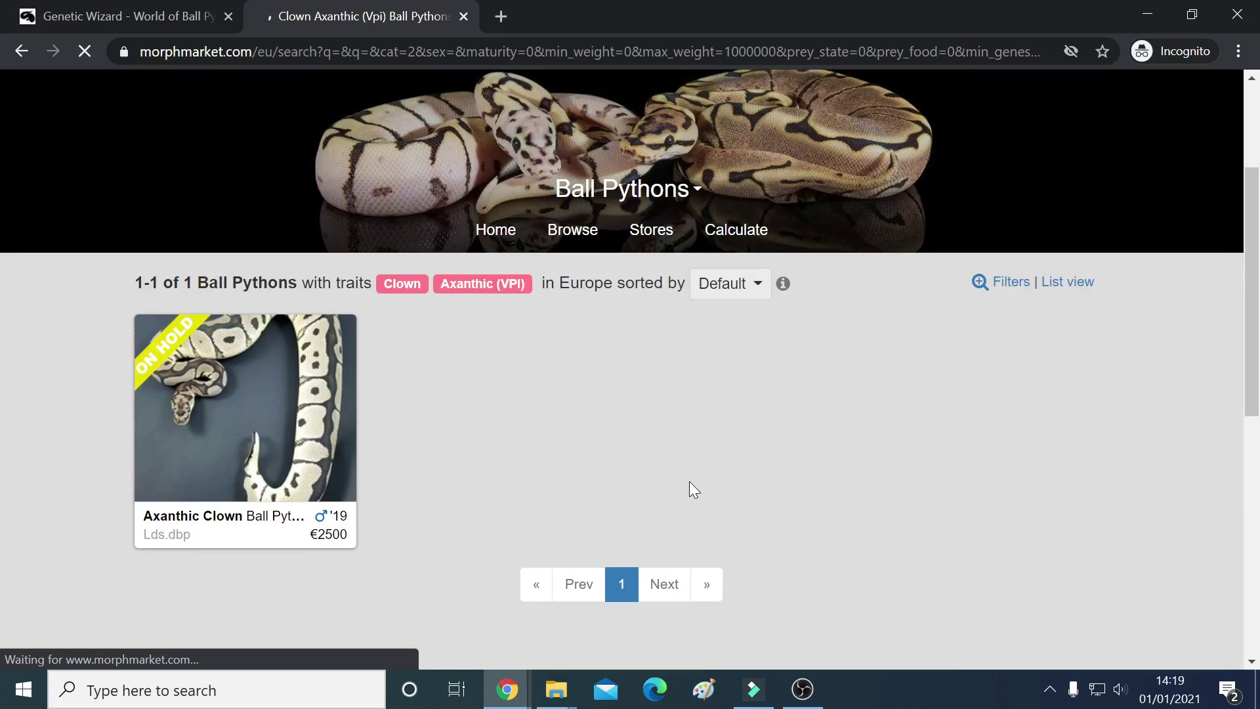
click(186, 427)
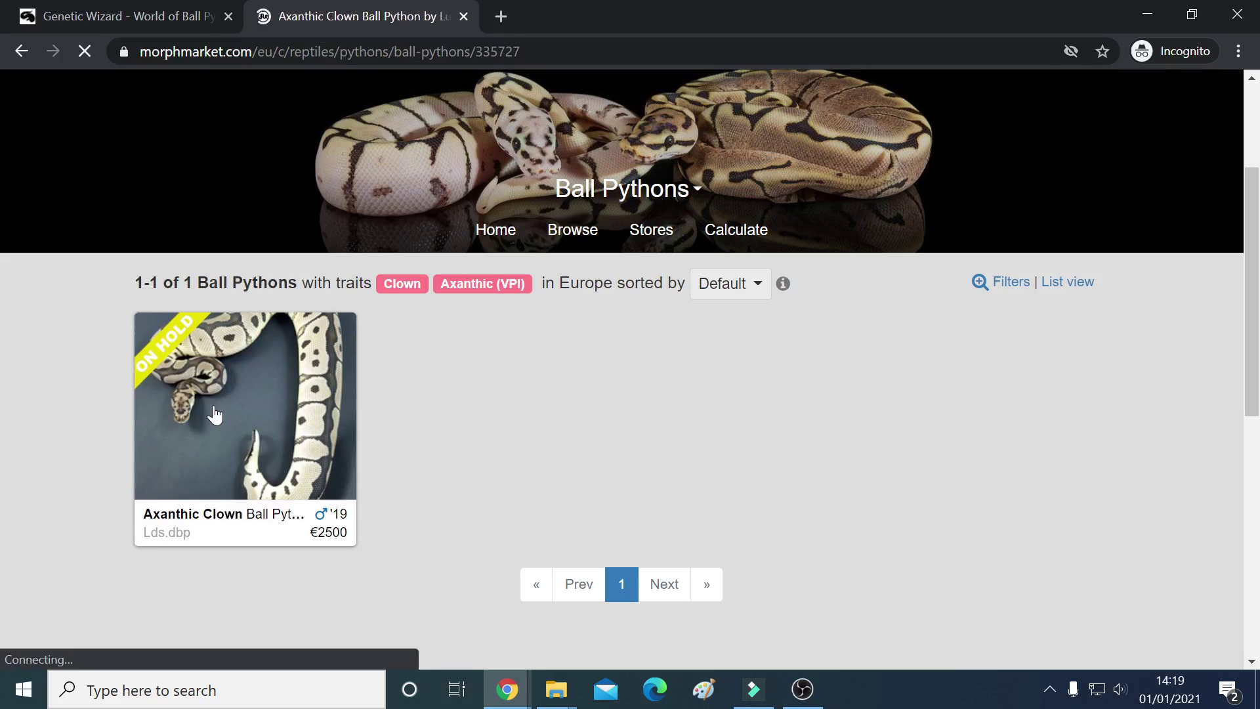
scroll(343, 427, down, 1)
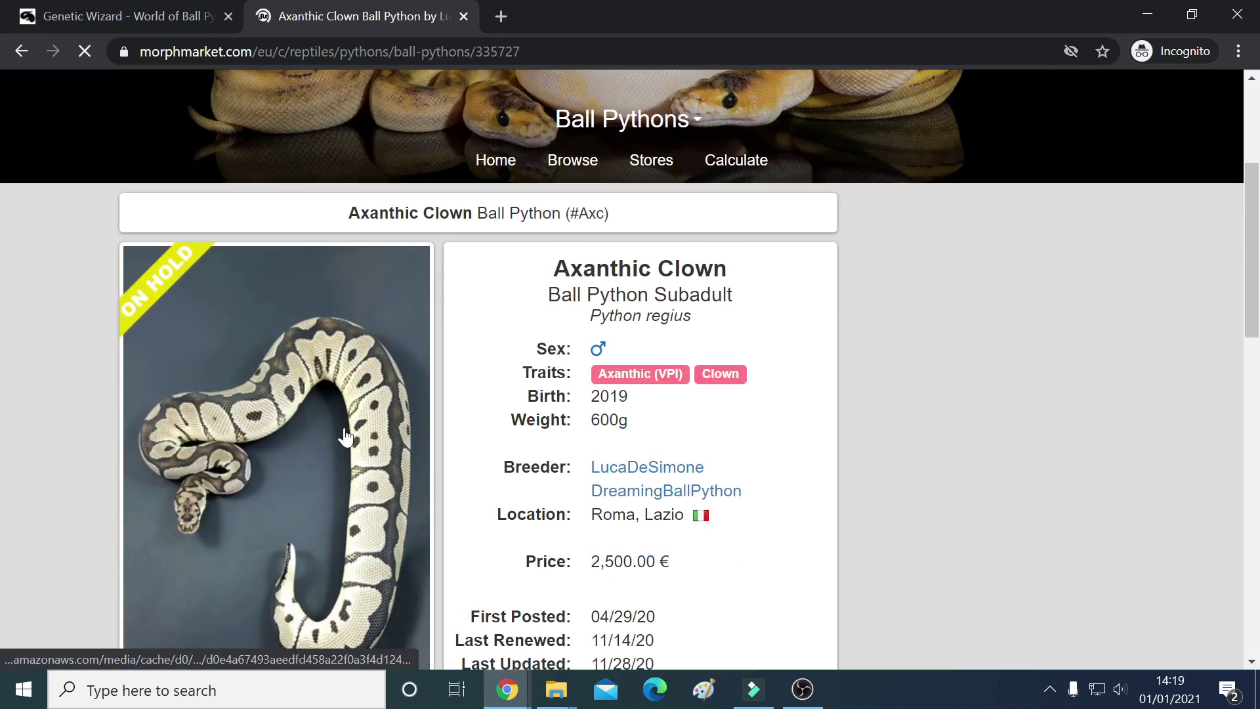
scroll(346, 437, down, 1)
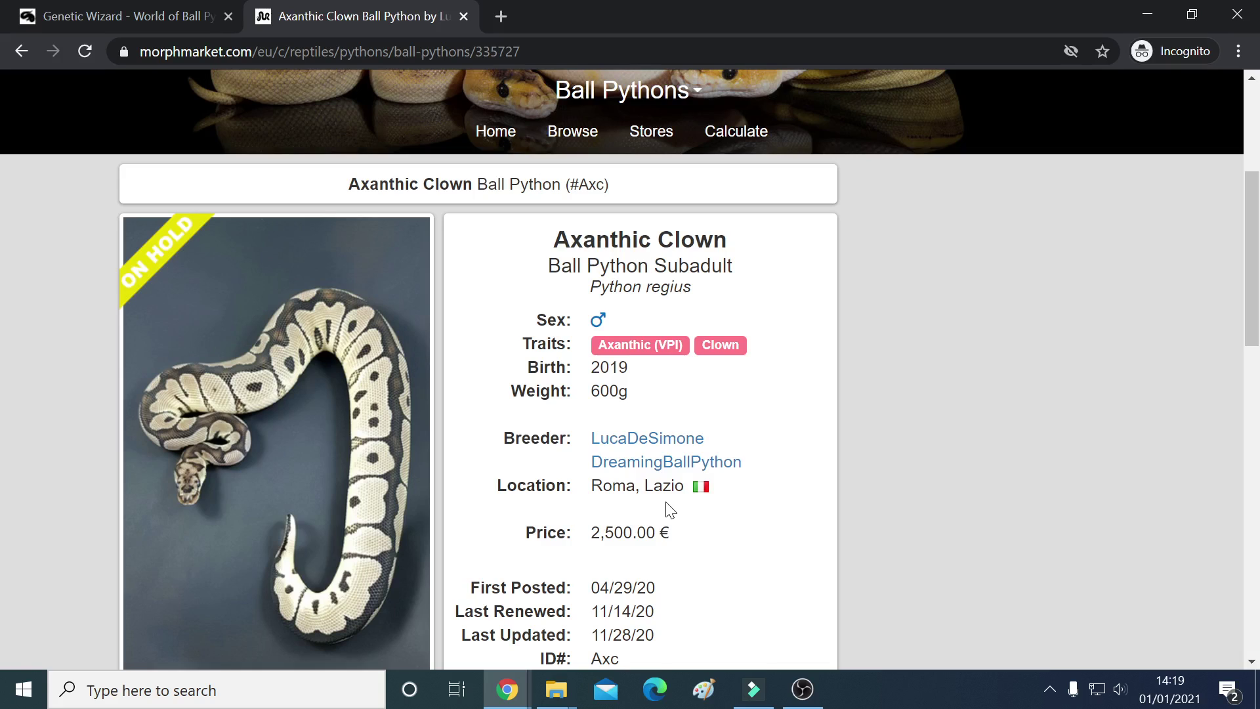
scroll(740, 505, down, 2)
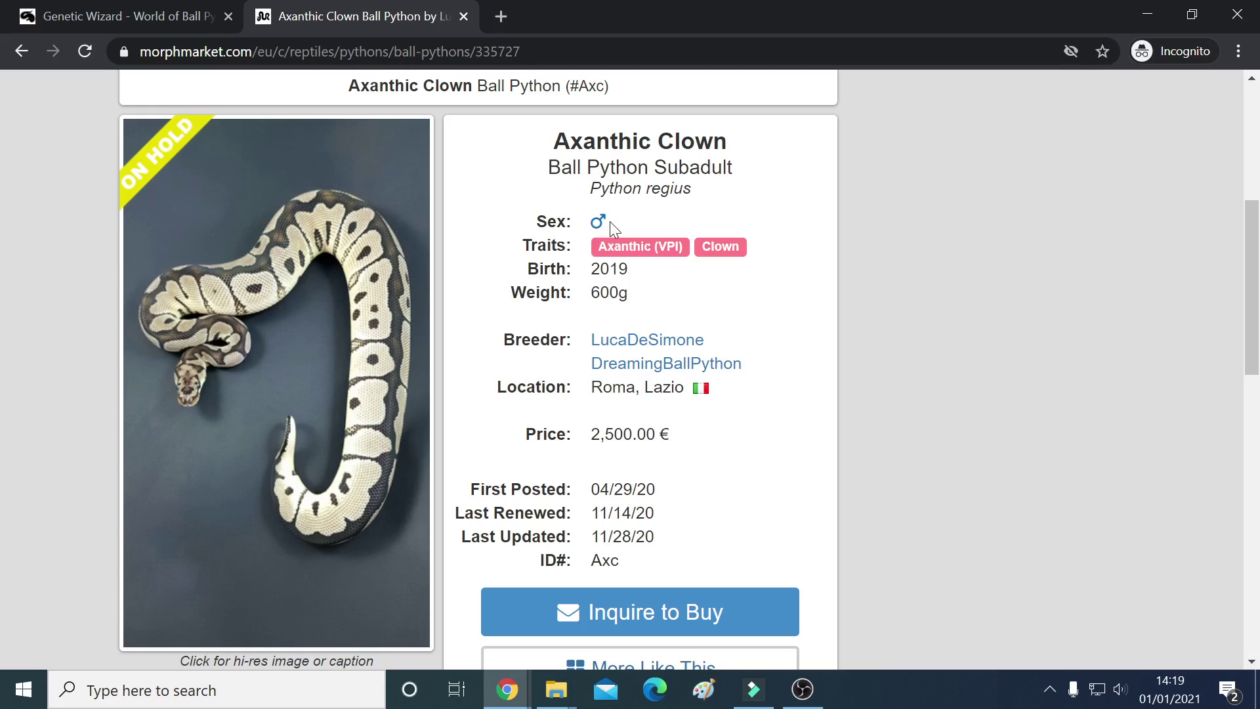
- View the enlarged photo of the Axanthic Clown, close it and recheck the listing details
click(355, 410)
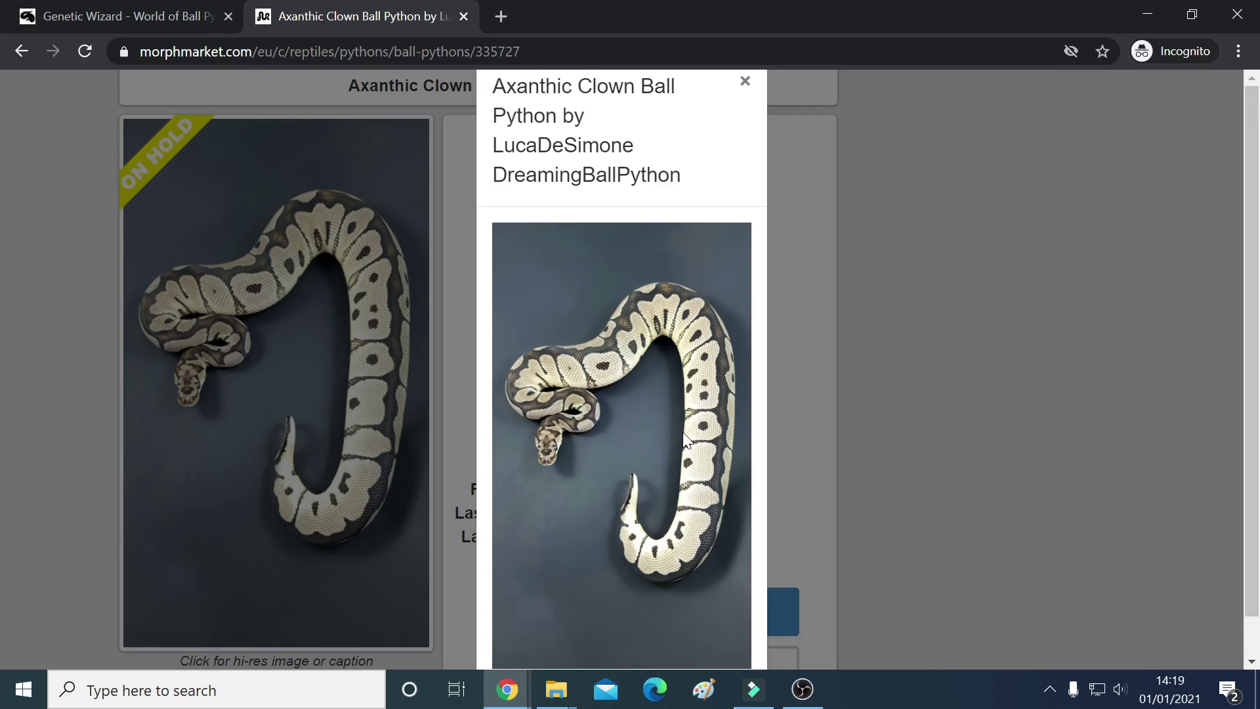
scroll(682, 432, down, 1)
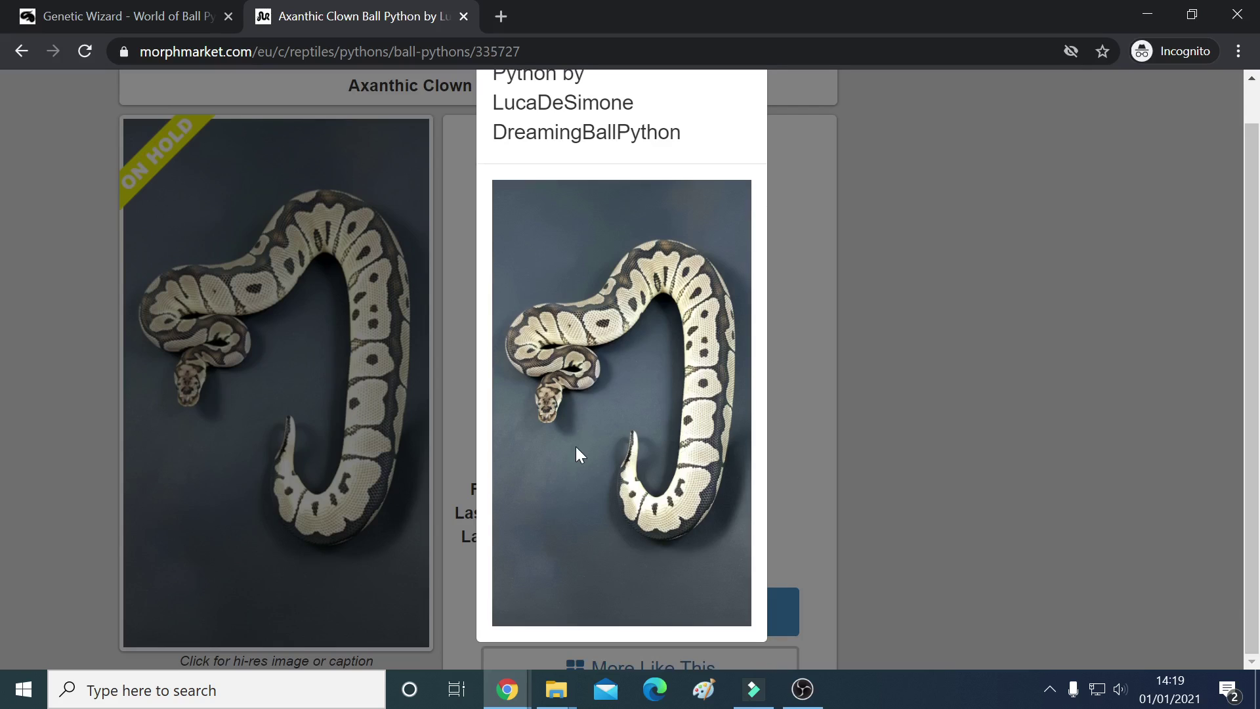
scroll(576, 447, up, 1)
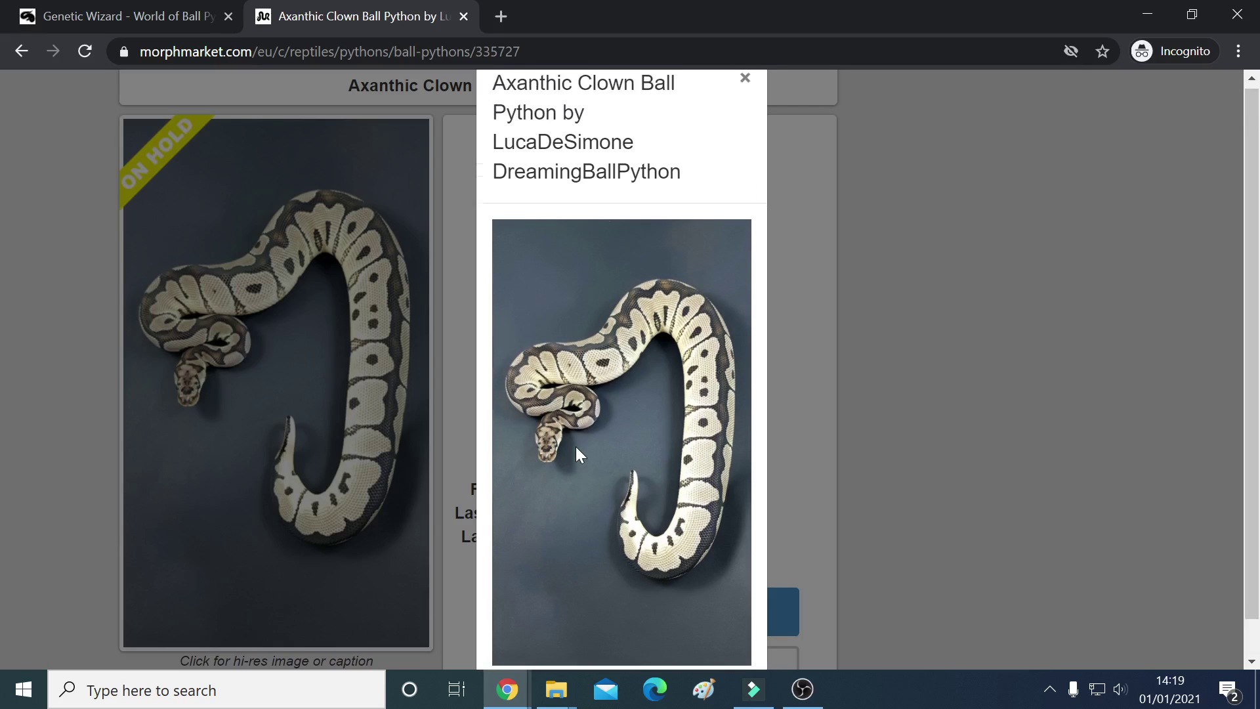
click(744, 84)
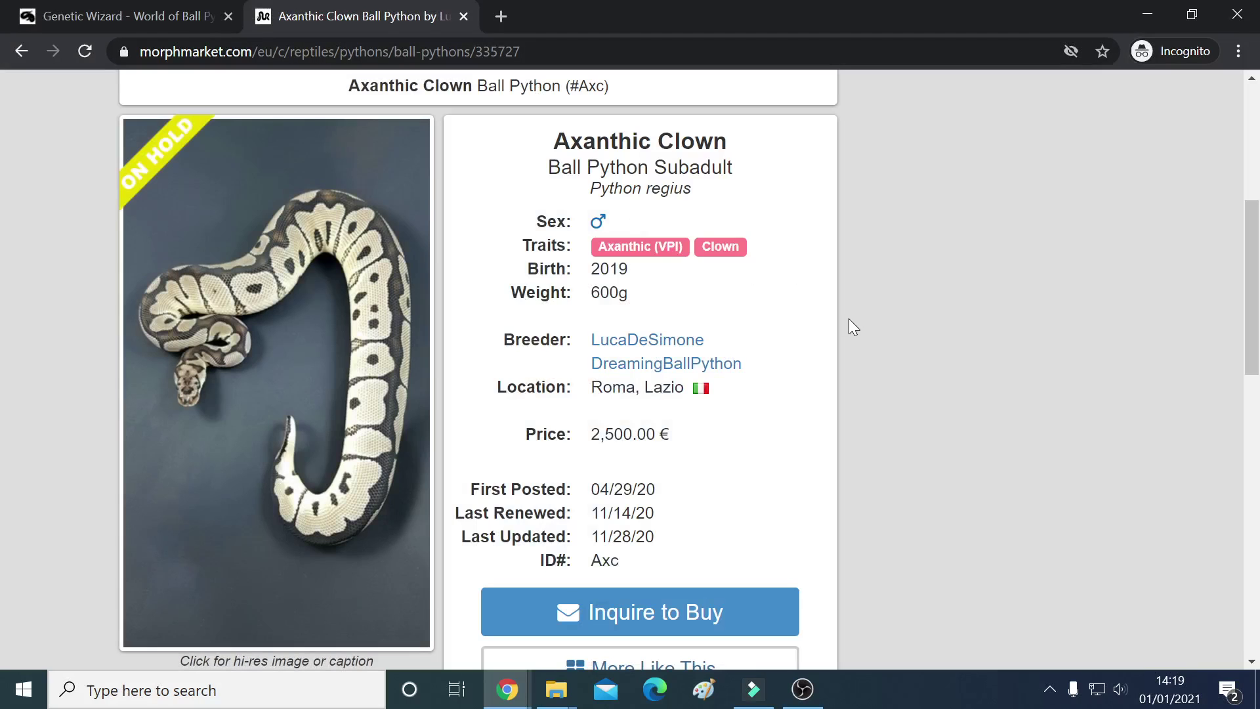
scroll(849, 326, up, 1)
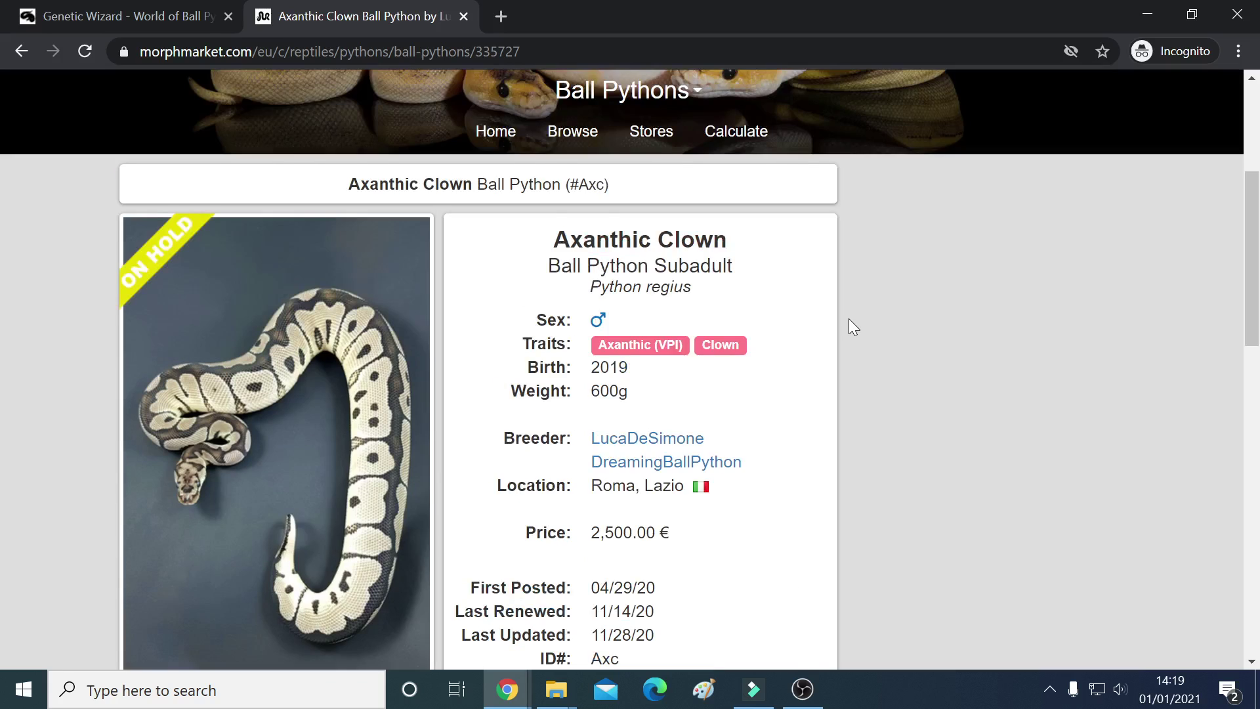
scroll(848, 320, down, 1)
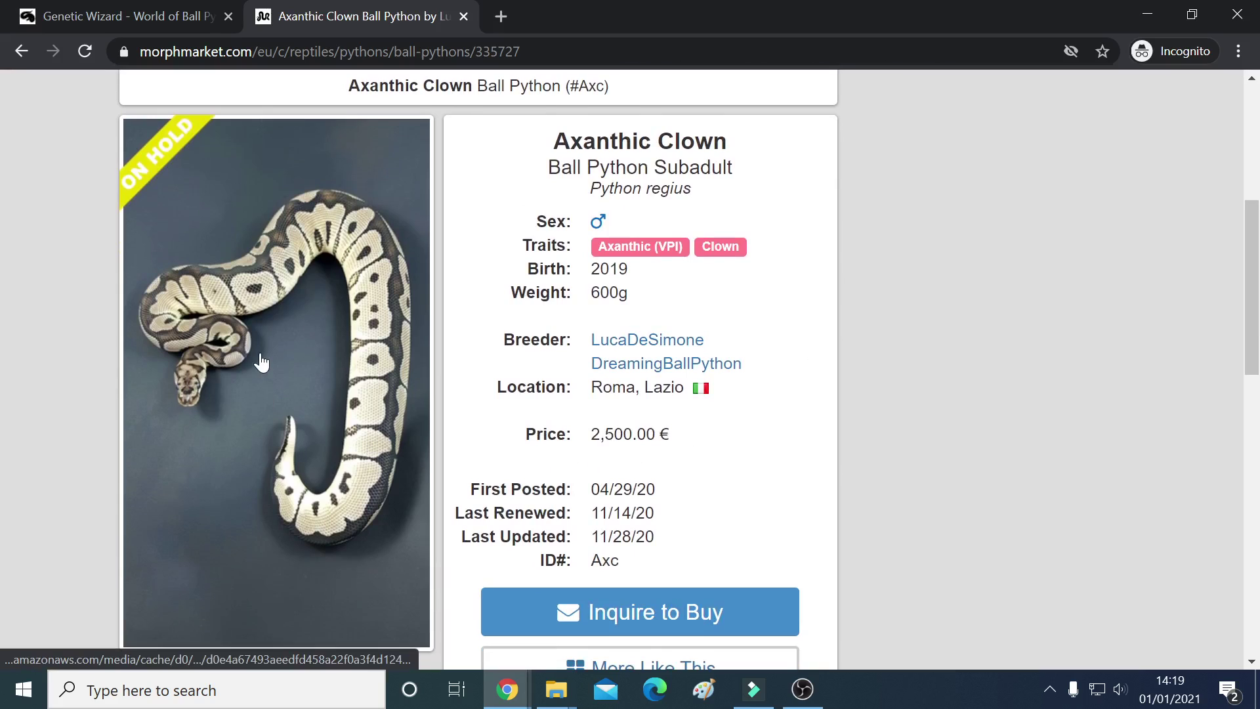
- Switch the MorphMarket region from Europe to United States
scroll(770, 281, up, 3)
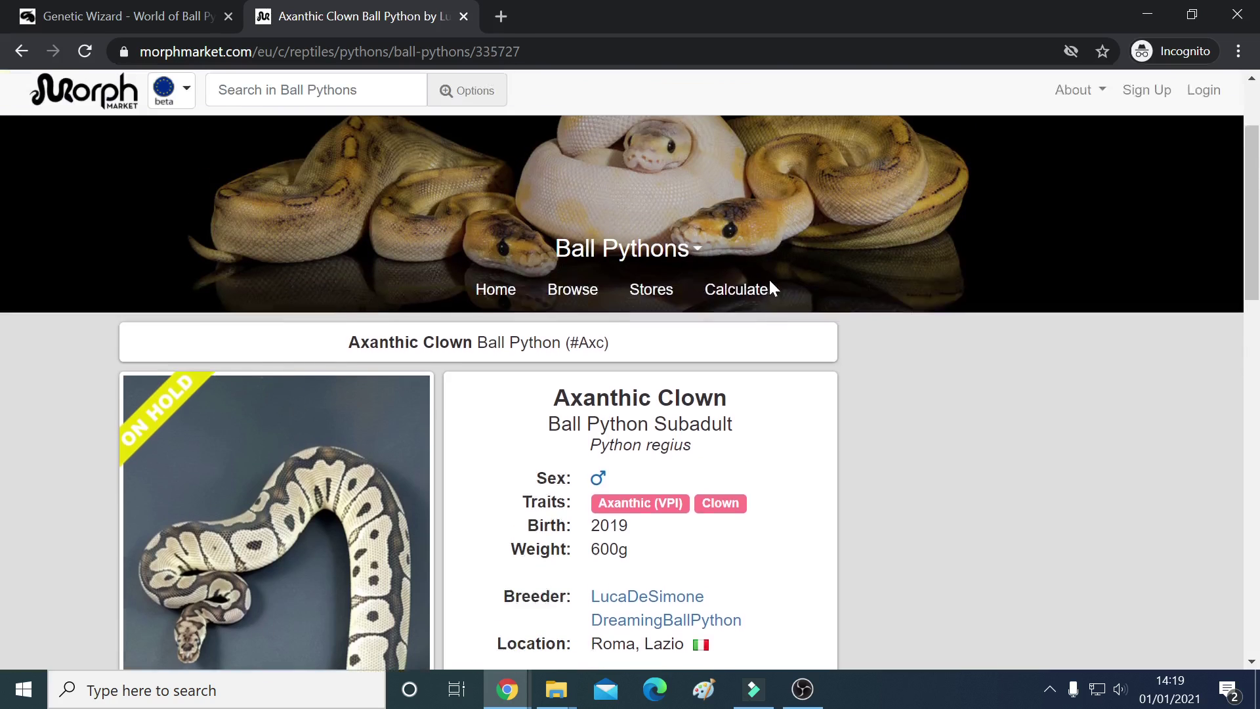
click(175, 128)
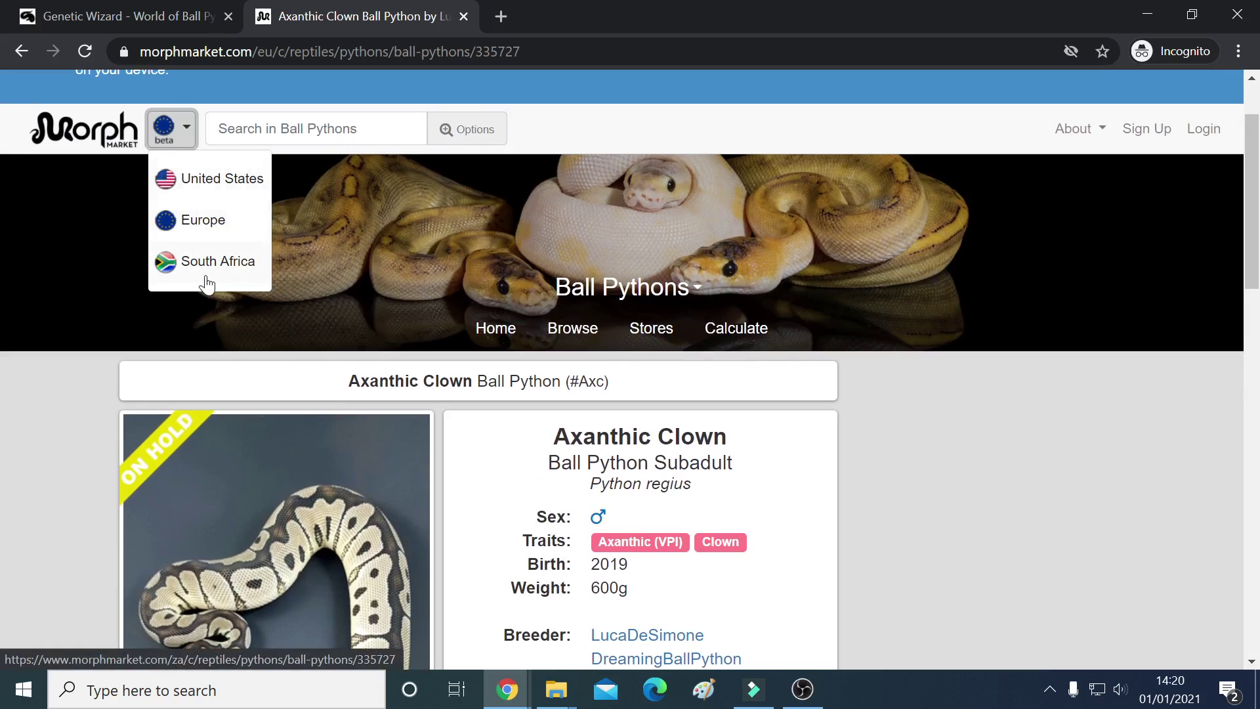
click(198, 178)
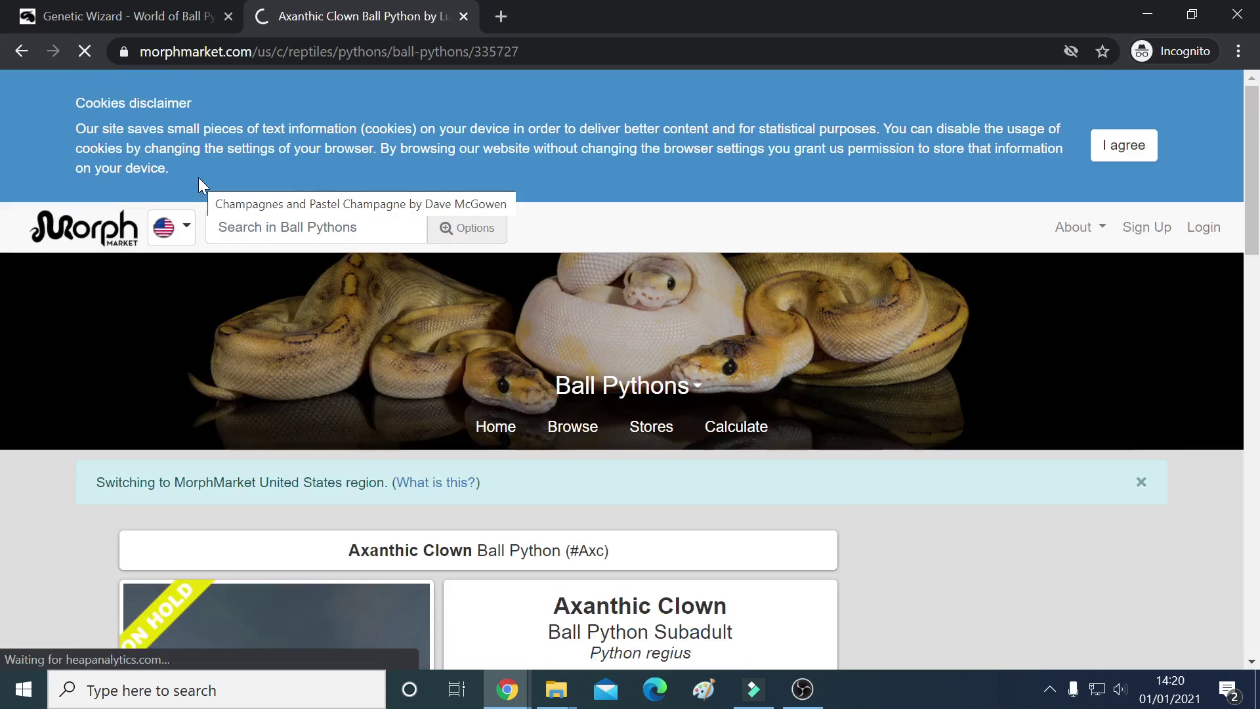
scroll(426, 274, down, 3)
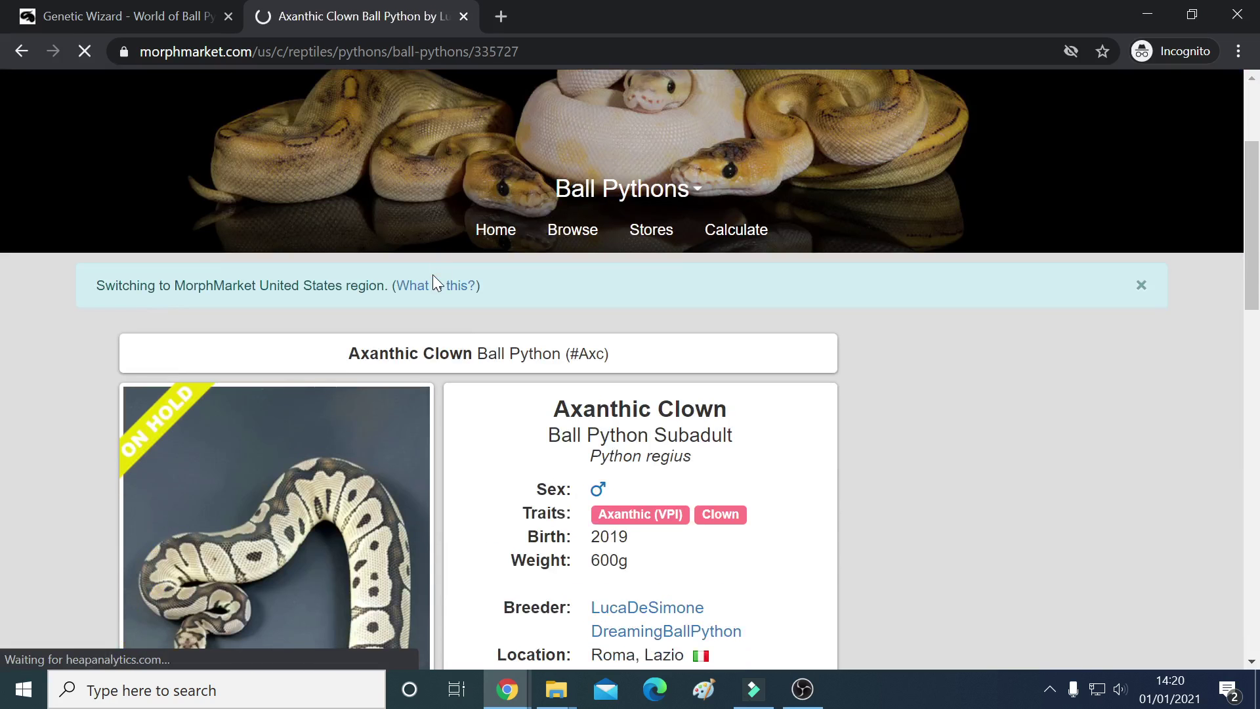
scroll(432, 274, up, 3)
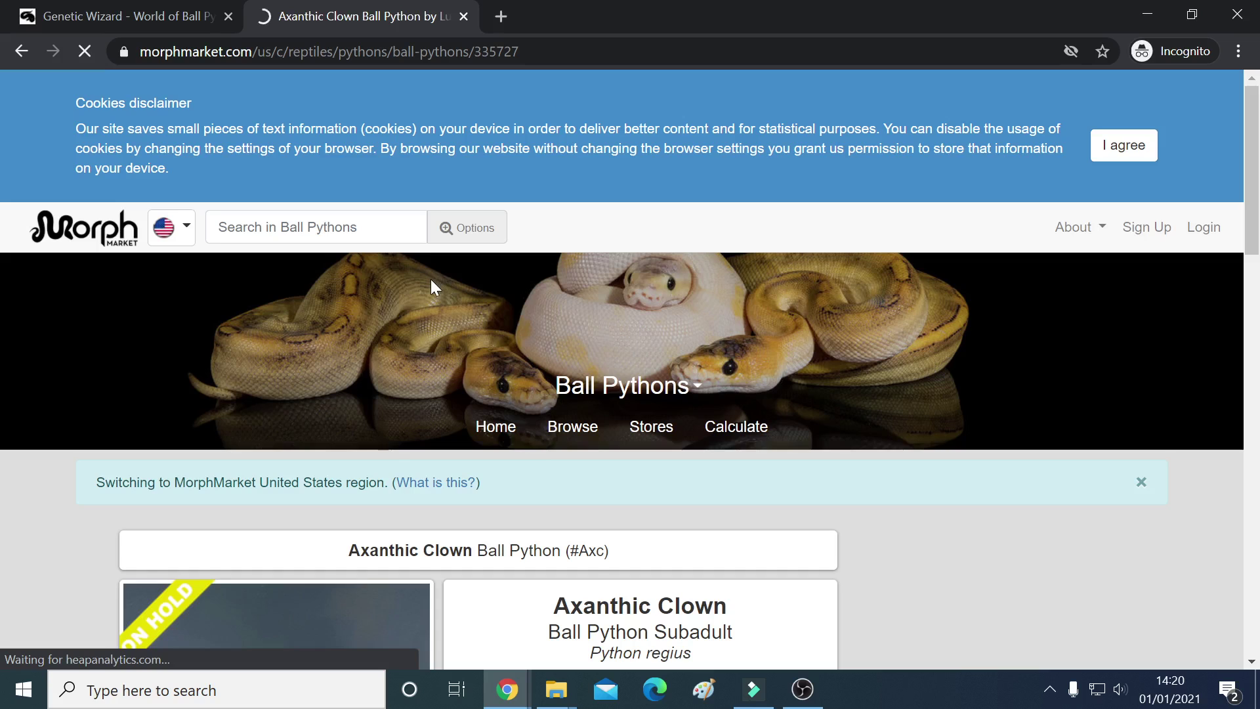
scroll(309, 345, down, 5)
scroll(310, 348, down, 3)
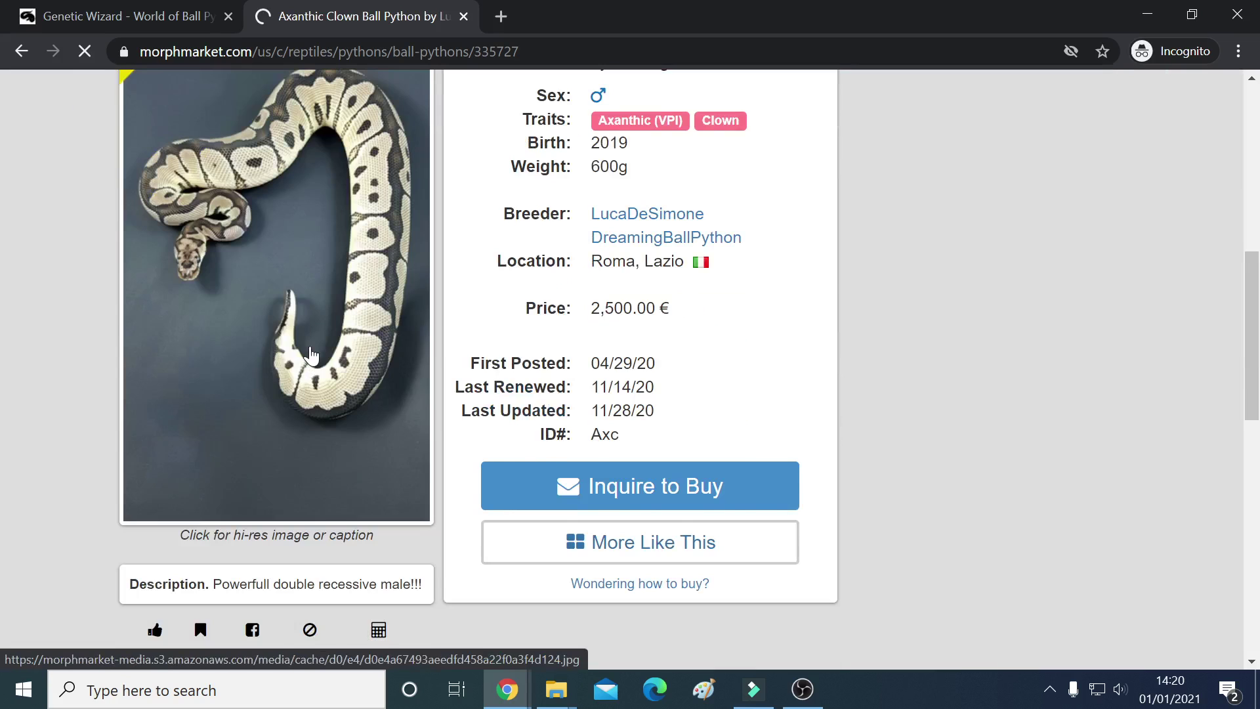
scroll(311, 354, up, 8)
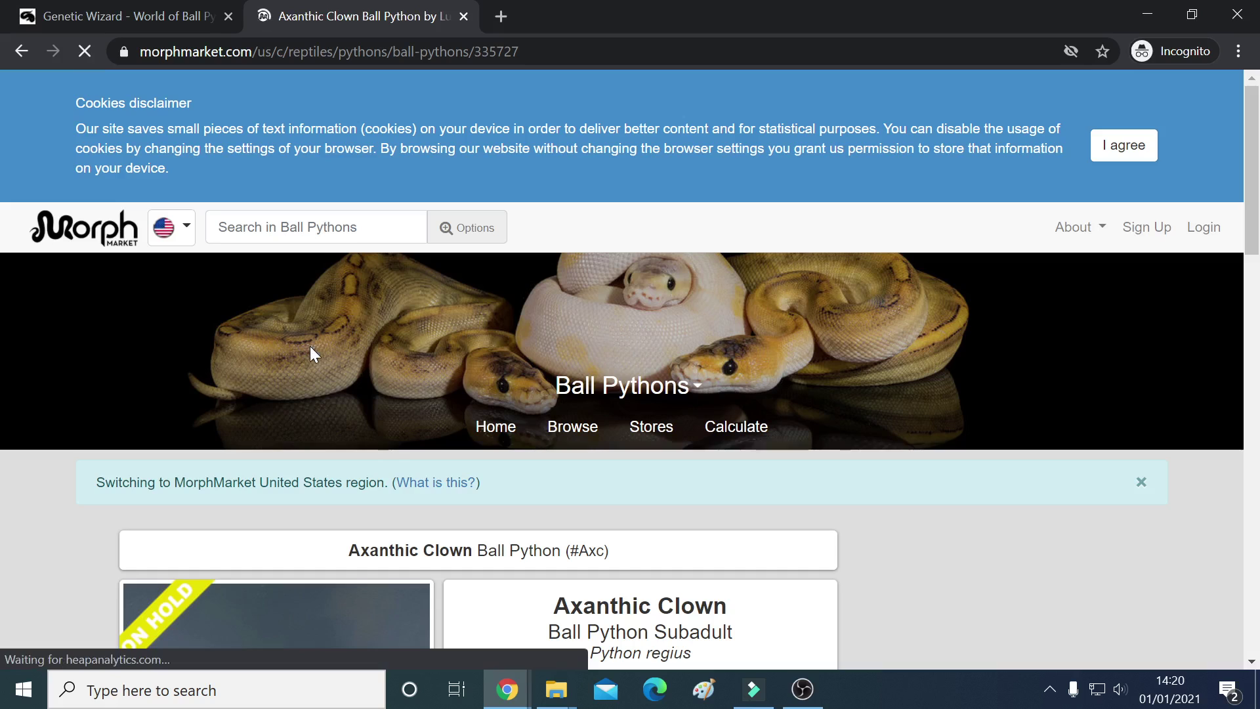
scroll(310, 347, down, 2)
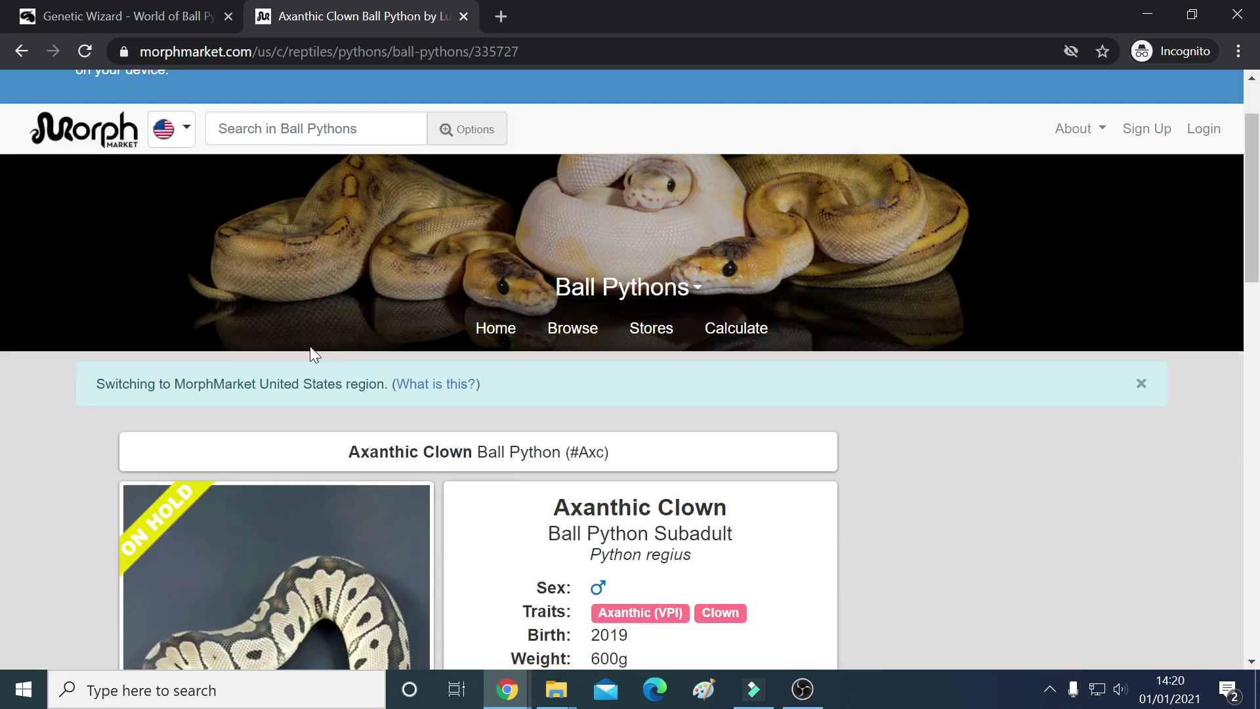
- Open the ball python search options and add Axanthic (VPI) as an included trait
scroll(310, 345, up, 2)
click(445, 234)
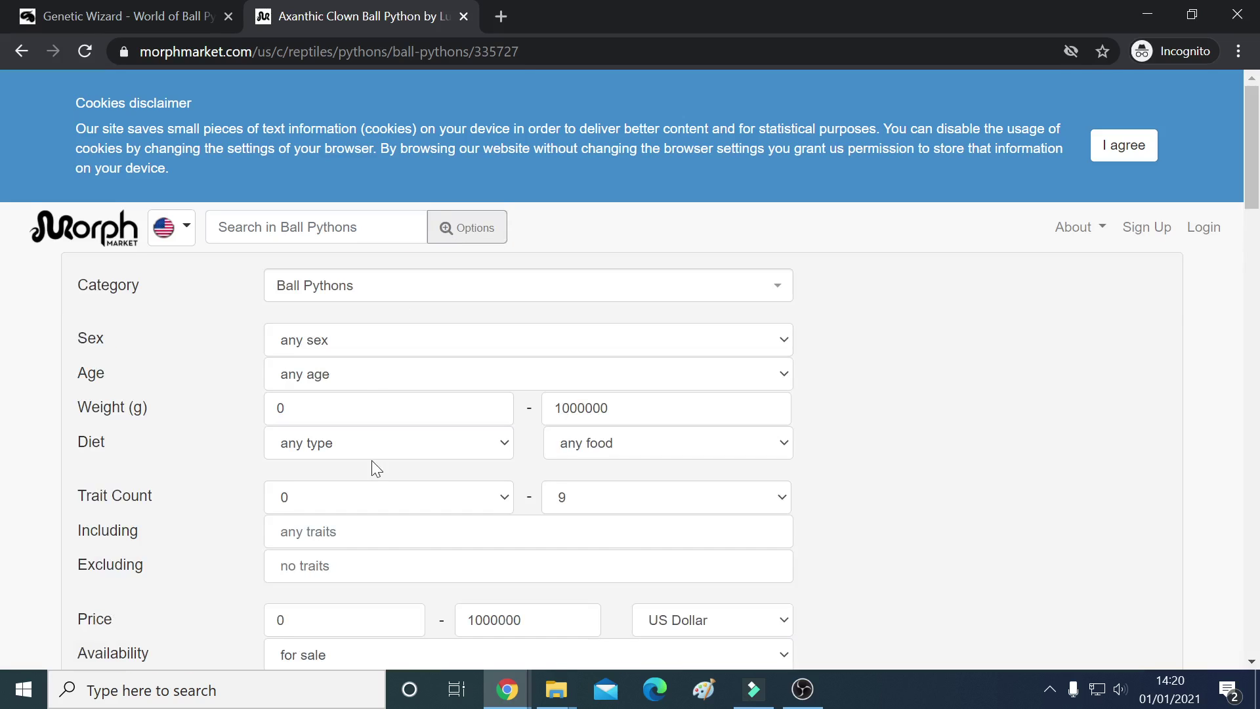
scroll(371, 461, down, 2)
scroll(377, 470, down, 3)
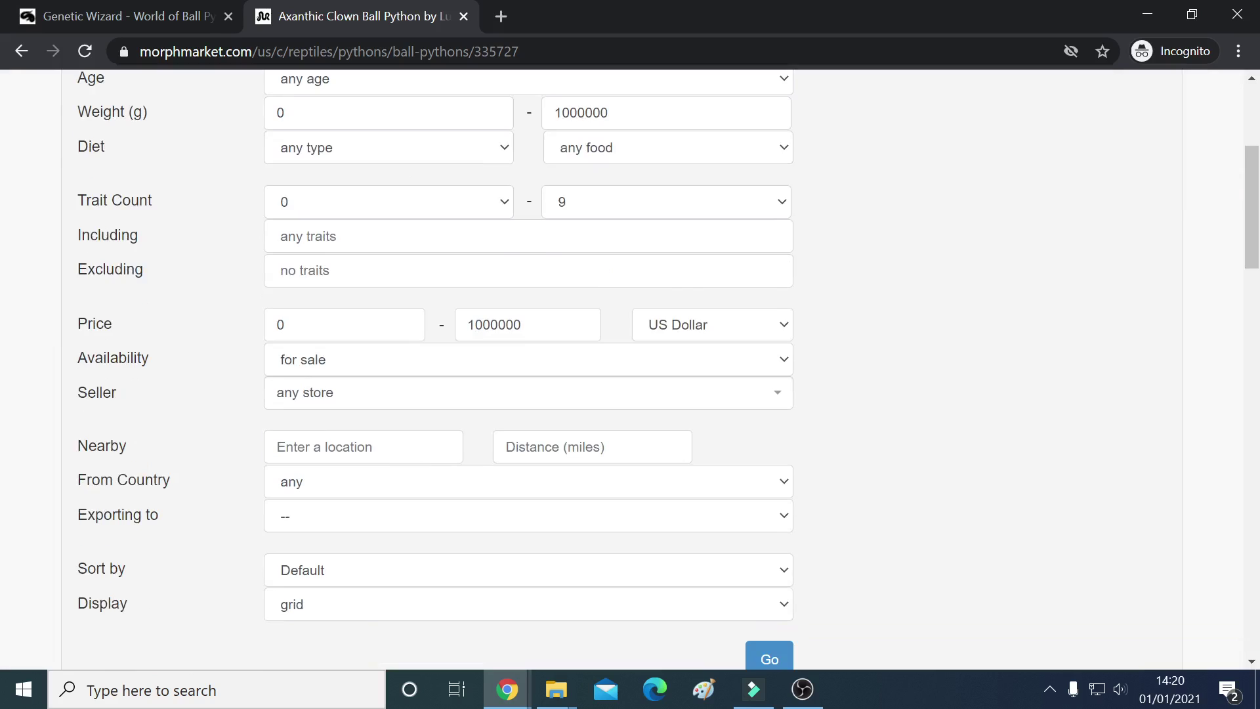
click(528, 237)
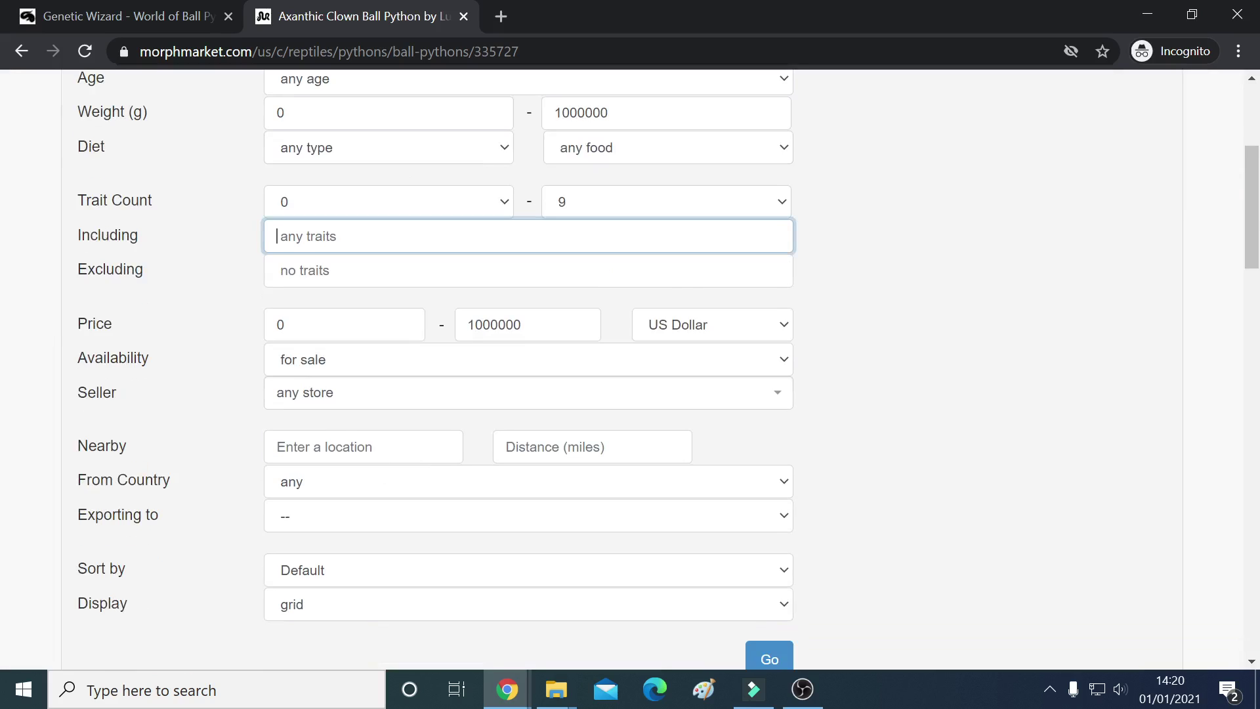
text(an)
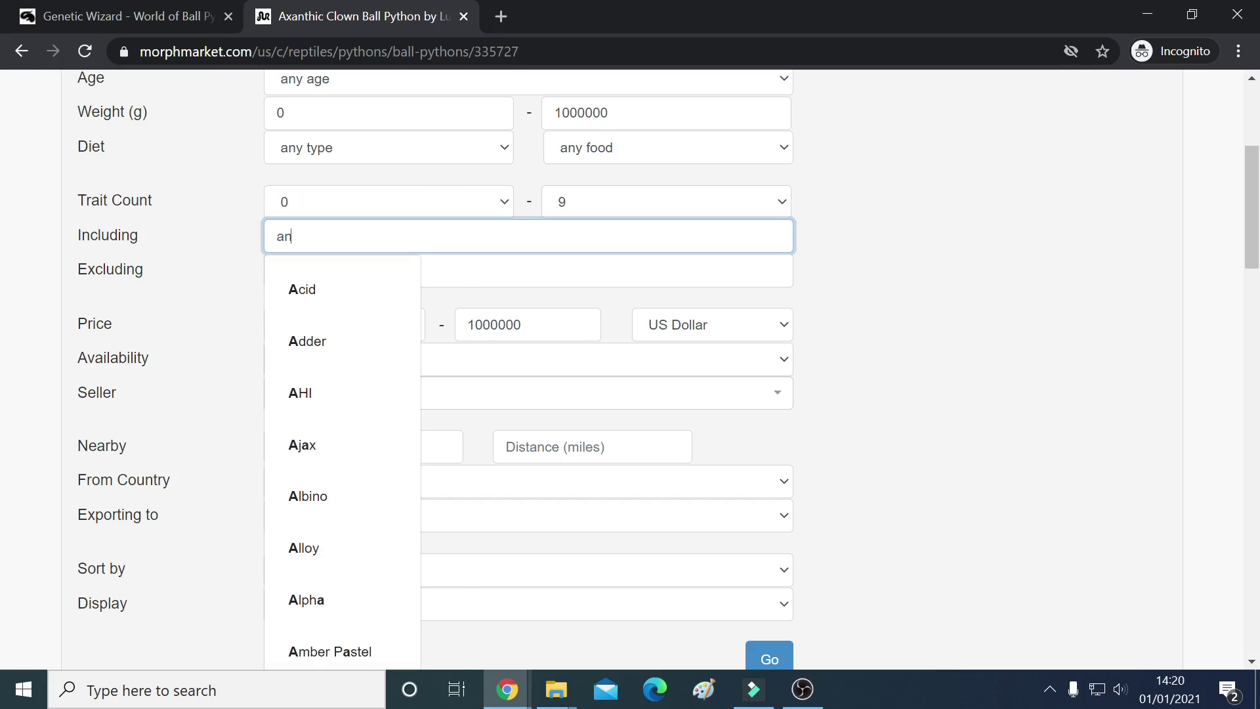
key(BackSpace)
text(xanthic)
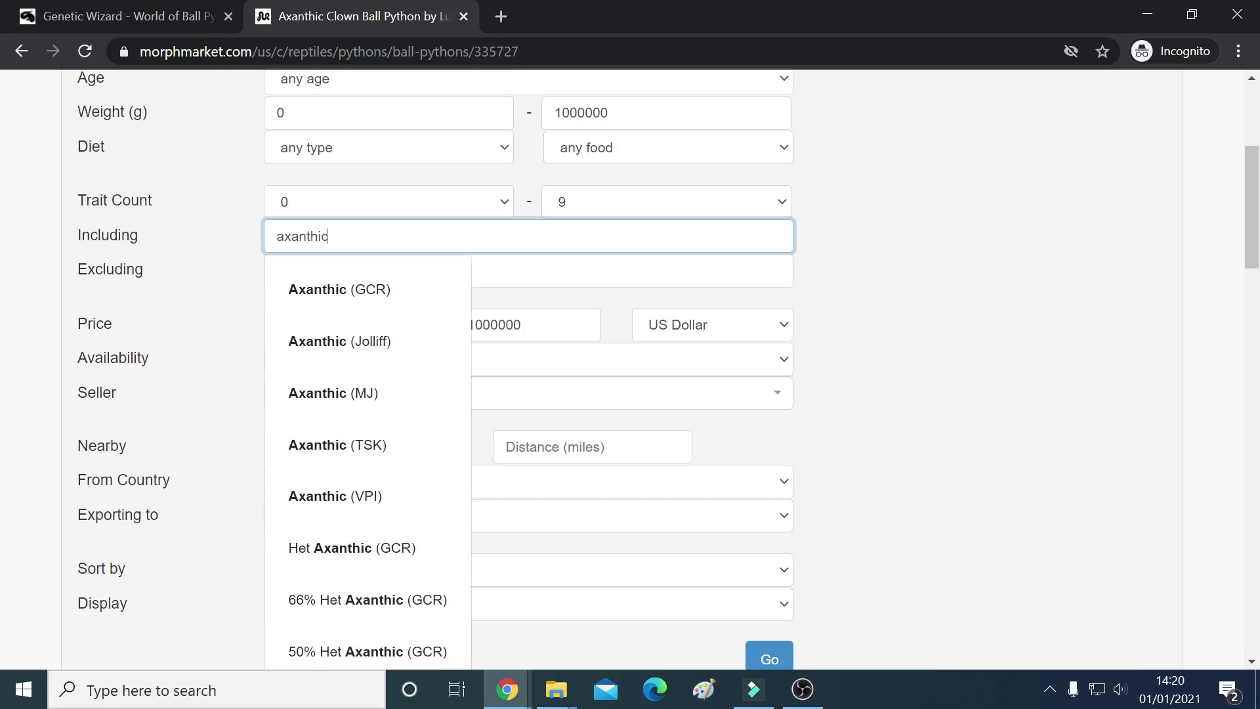
click(351, 496)
- Add Clown as a second included trait and run the United States search
text(clown)
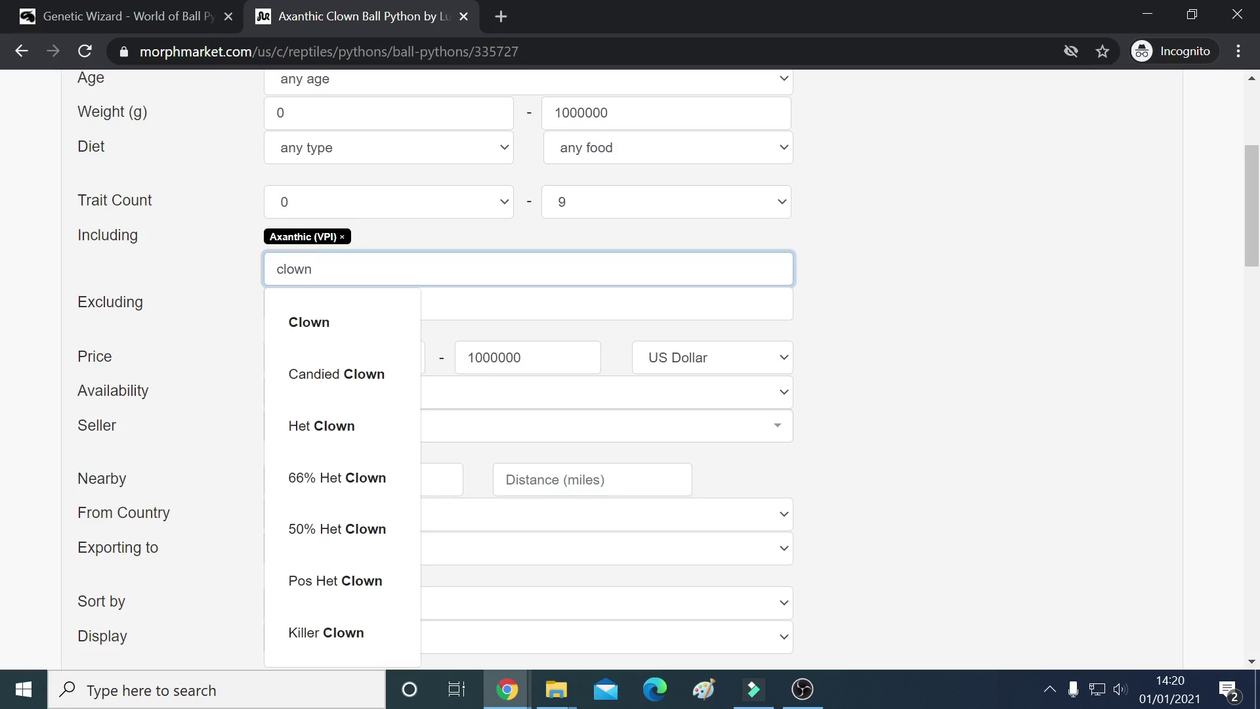
scroll(438, 389, down, 4)
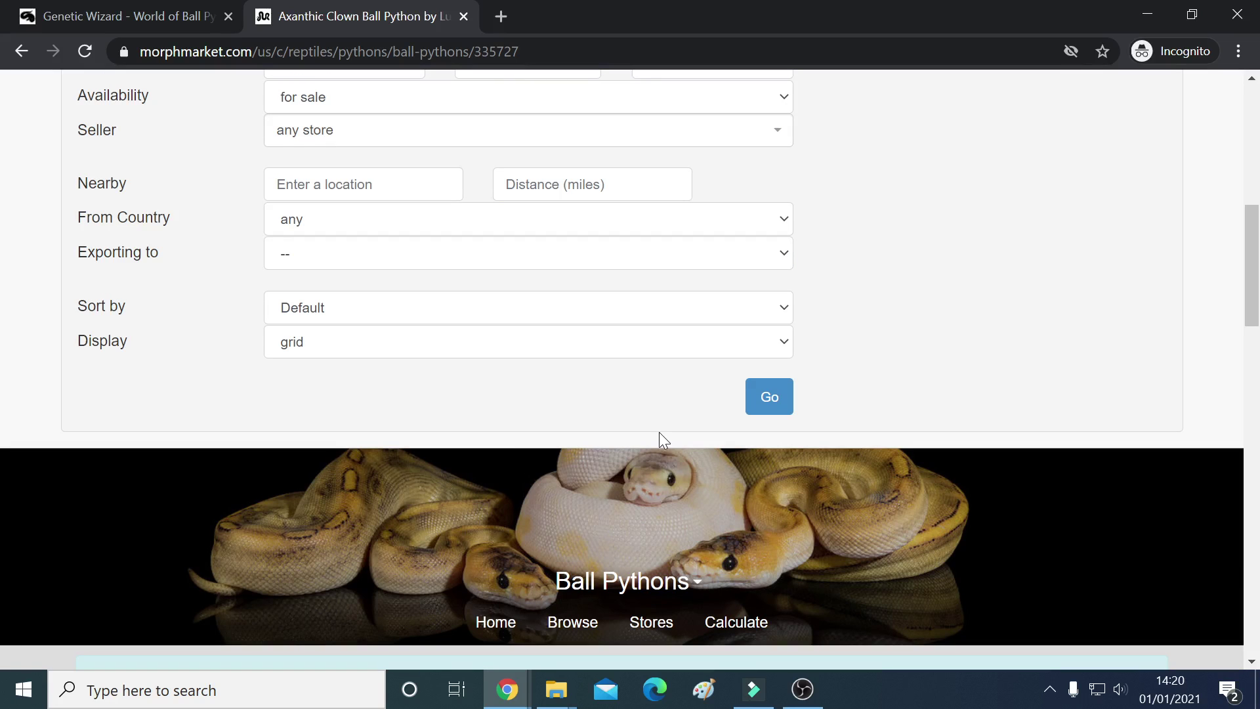
key(Return)
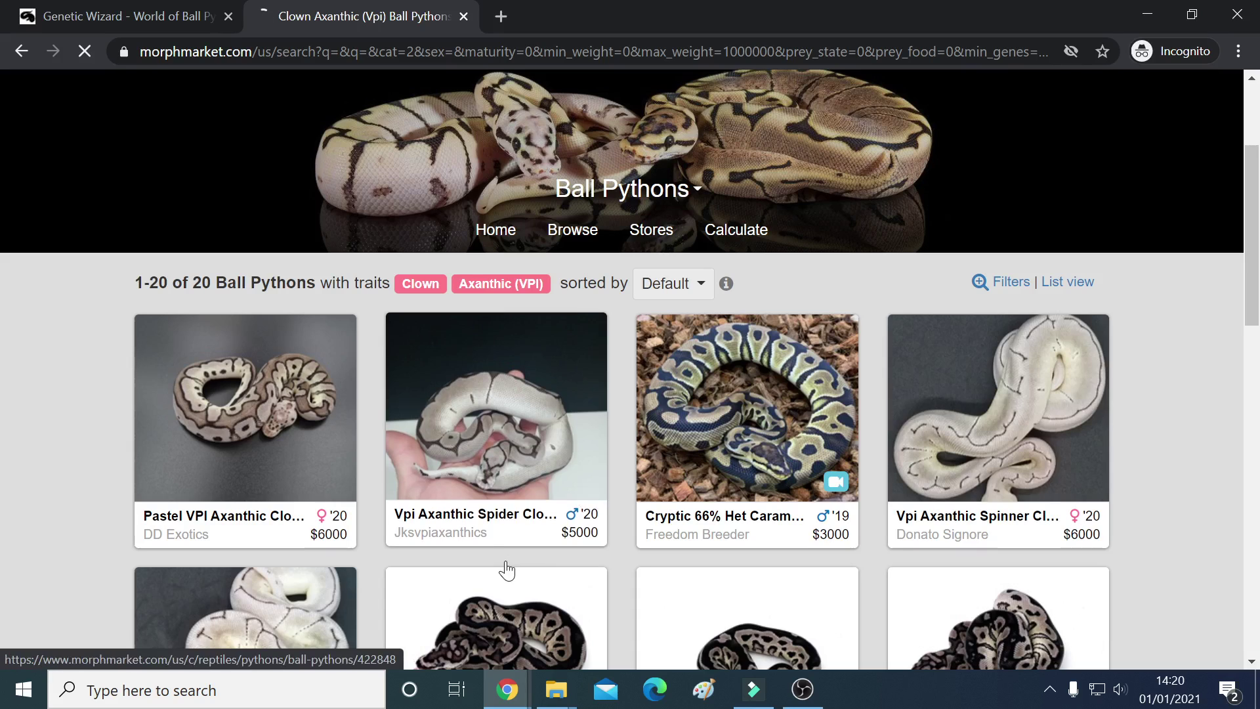
- Open the Pastel VPI Axanthic Clown listing, review its photos, traits, location and price, and return to the results
click(257, 425)
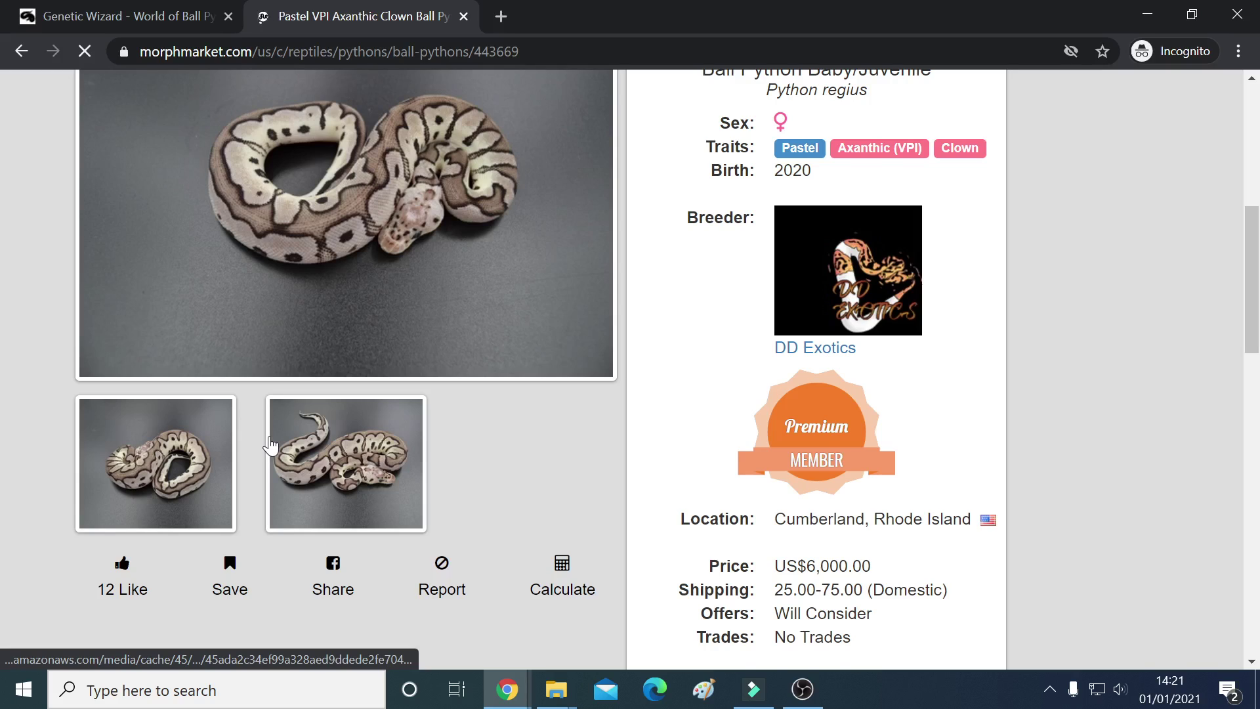
scroll(384, 343, up, 1)
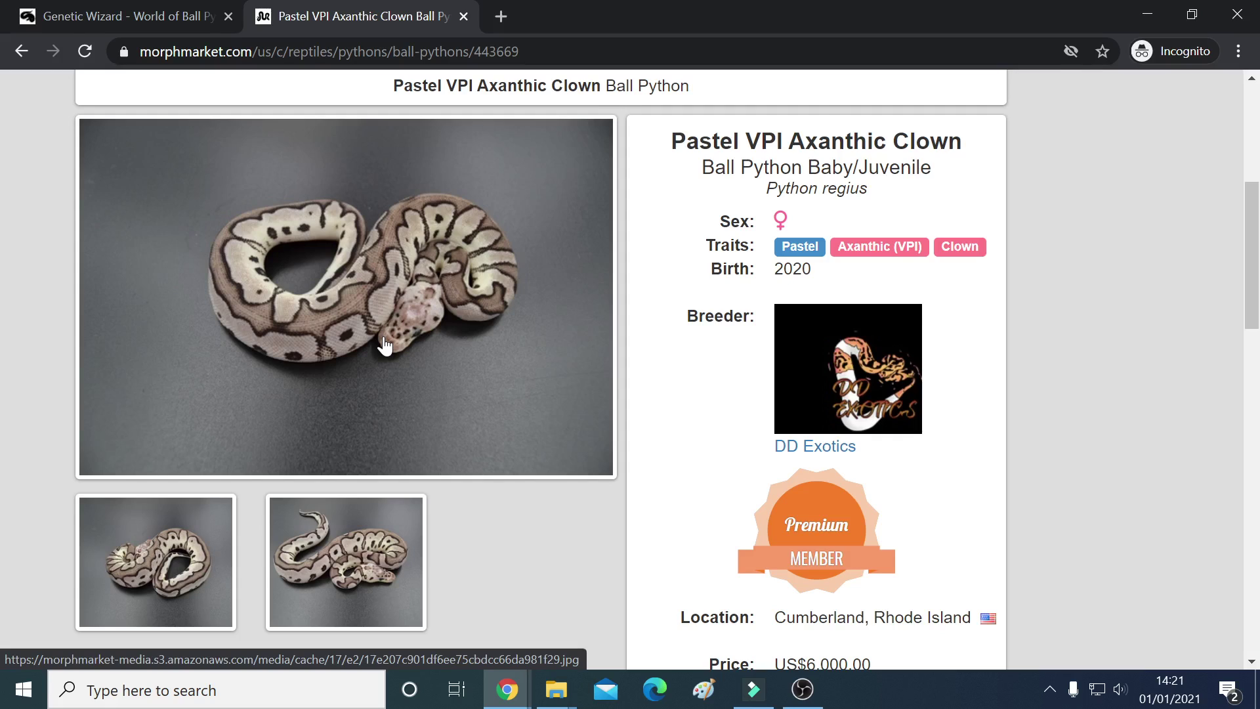
key(alt+Left)
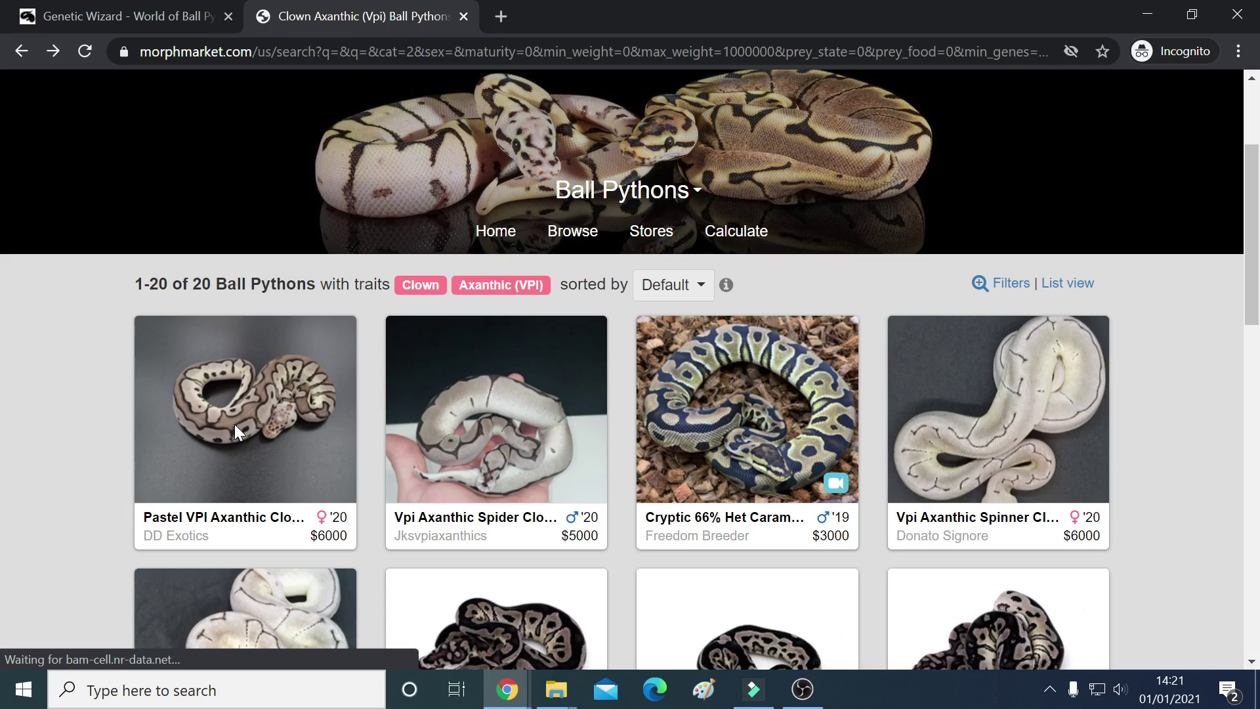
- View the VPI Axanthic Spider Clown listing, check its photo, traits, weight and location, and return to the results
key(alt+Right)
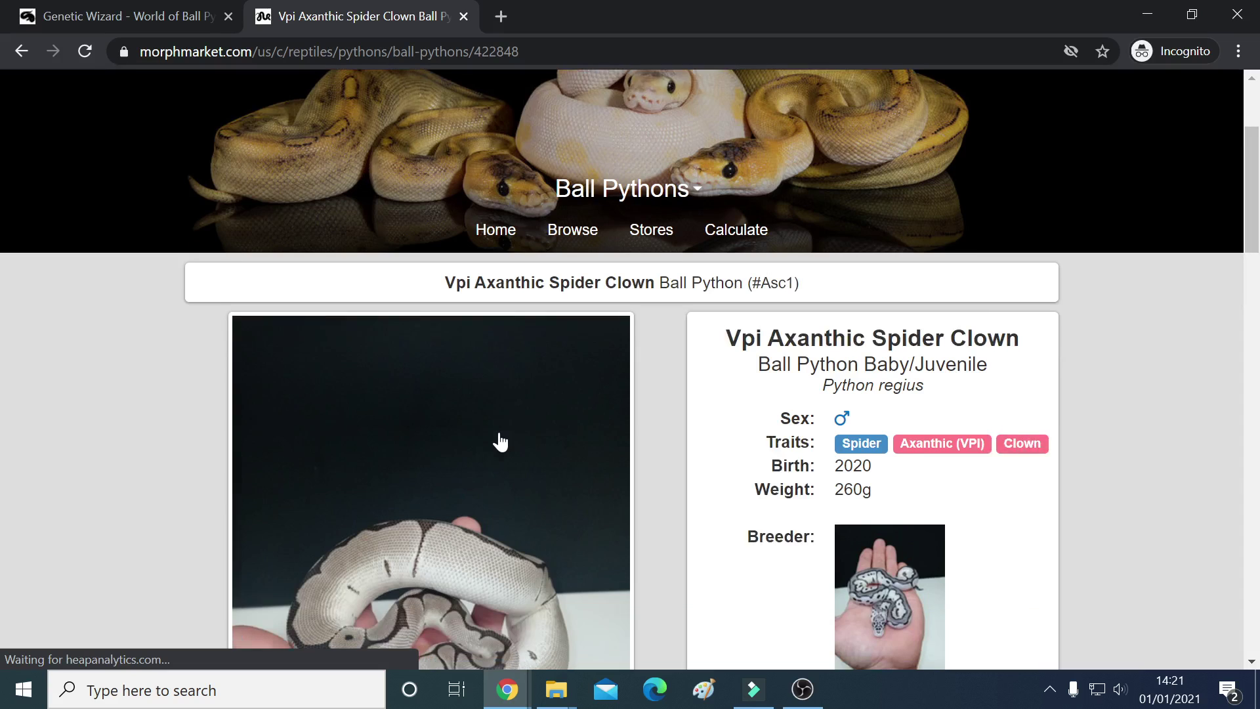
scroll(600, 416, down, 3)
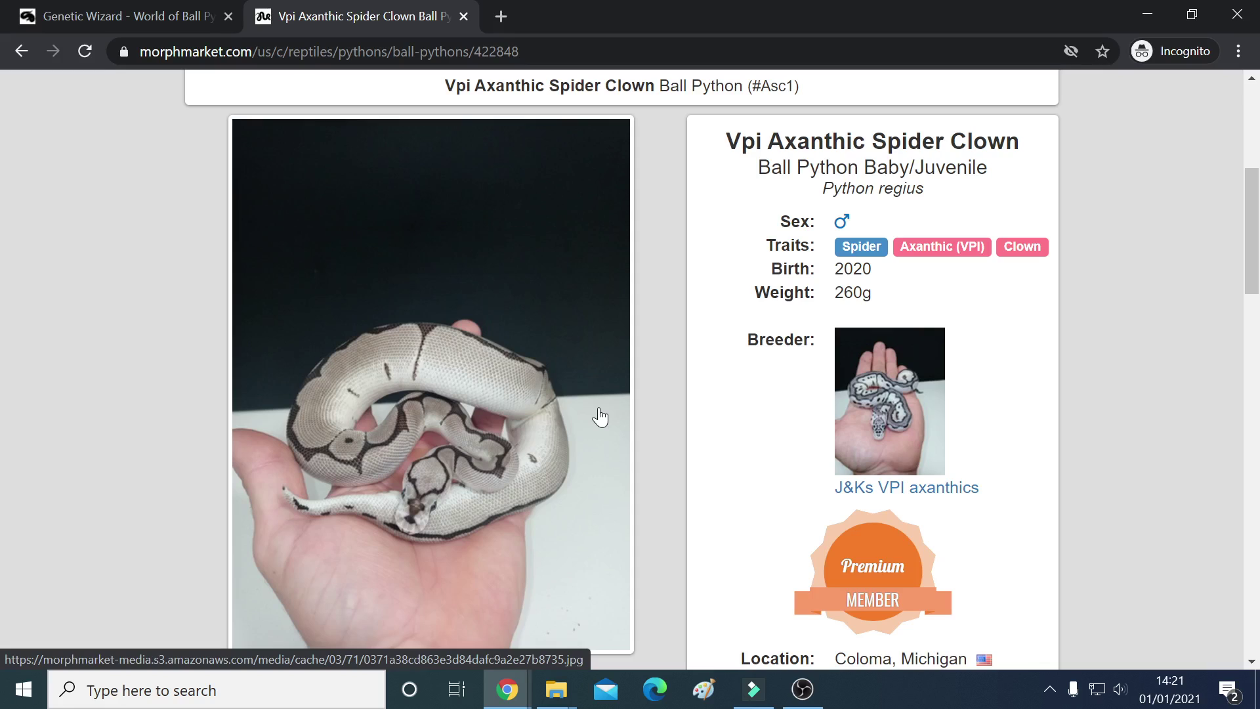
click(16, 52)
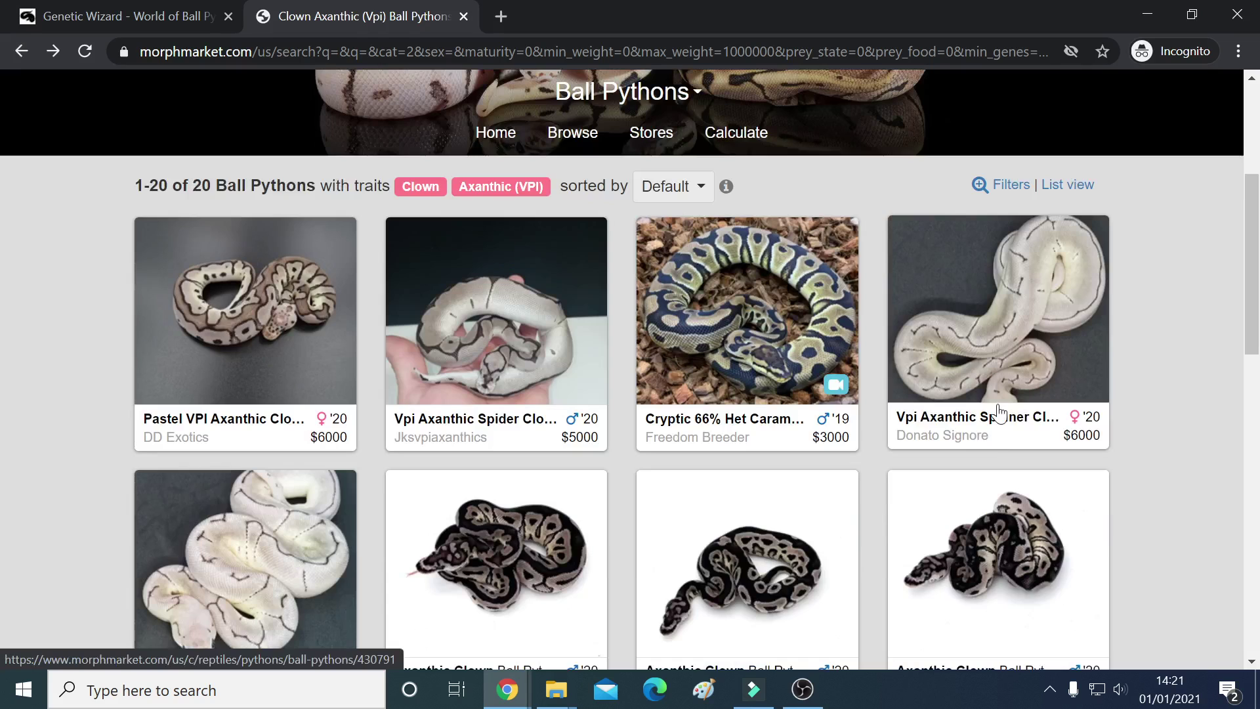
- Open the female VPI Axanthic Spinner Clown listing, read its traits, weight, location and price, and return to the results
click(999, 413)
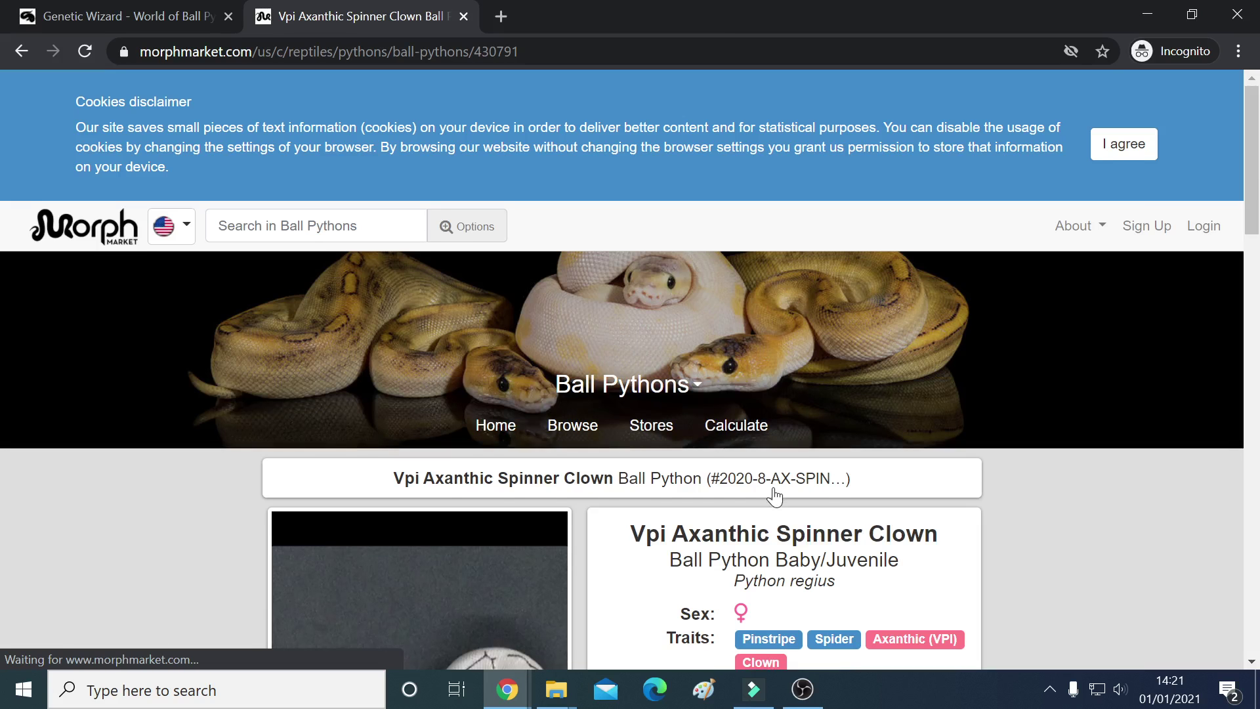
scroll(775, 497, down, 3)
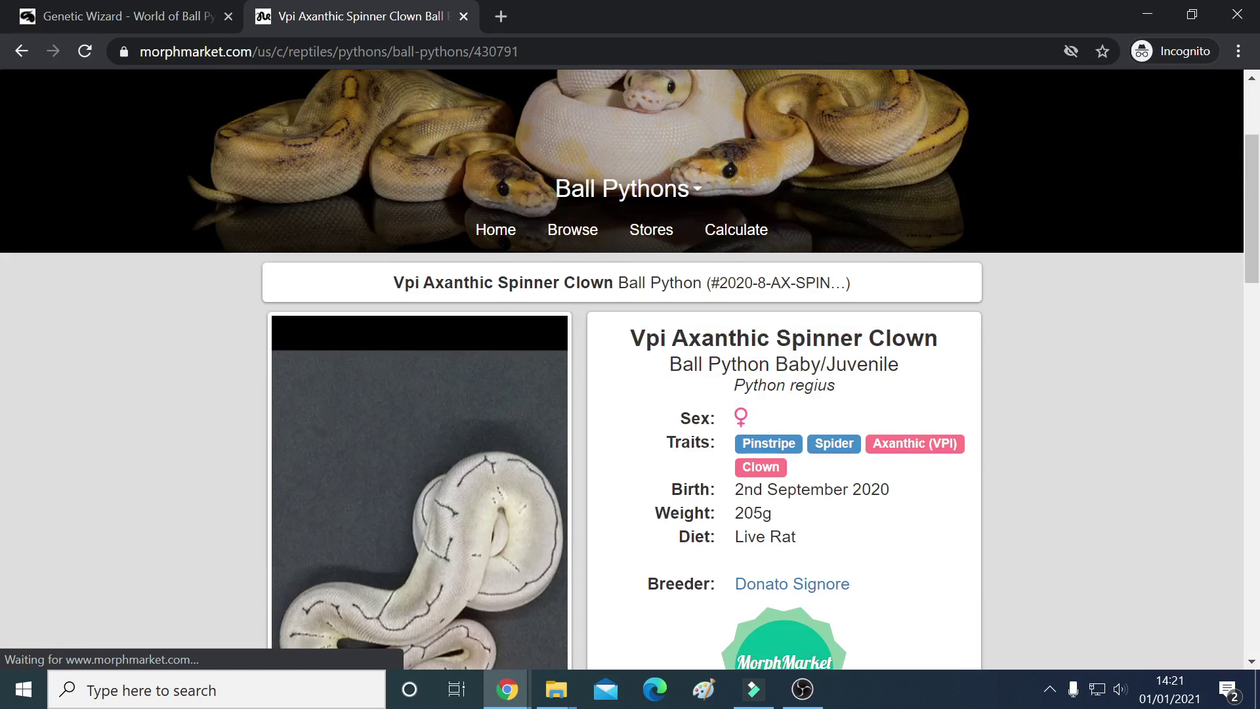
scroll(749, 509, down, 3)
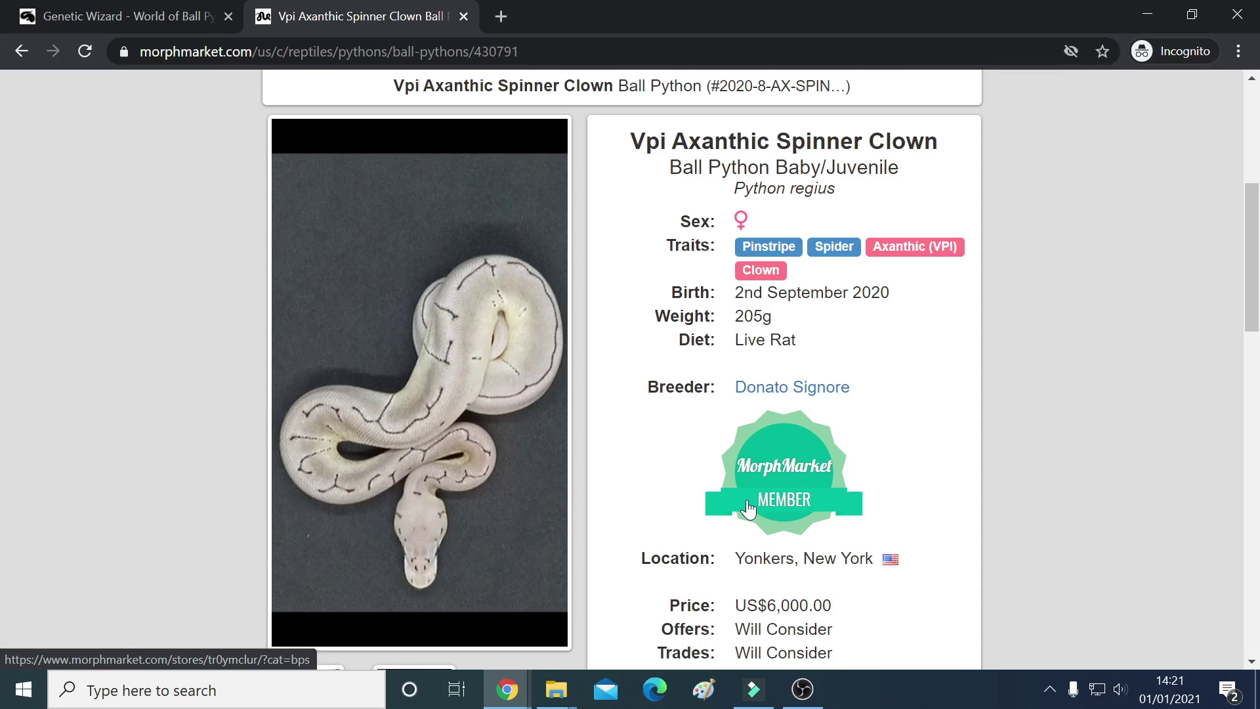
scroll(473, 492, down, 2)
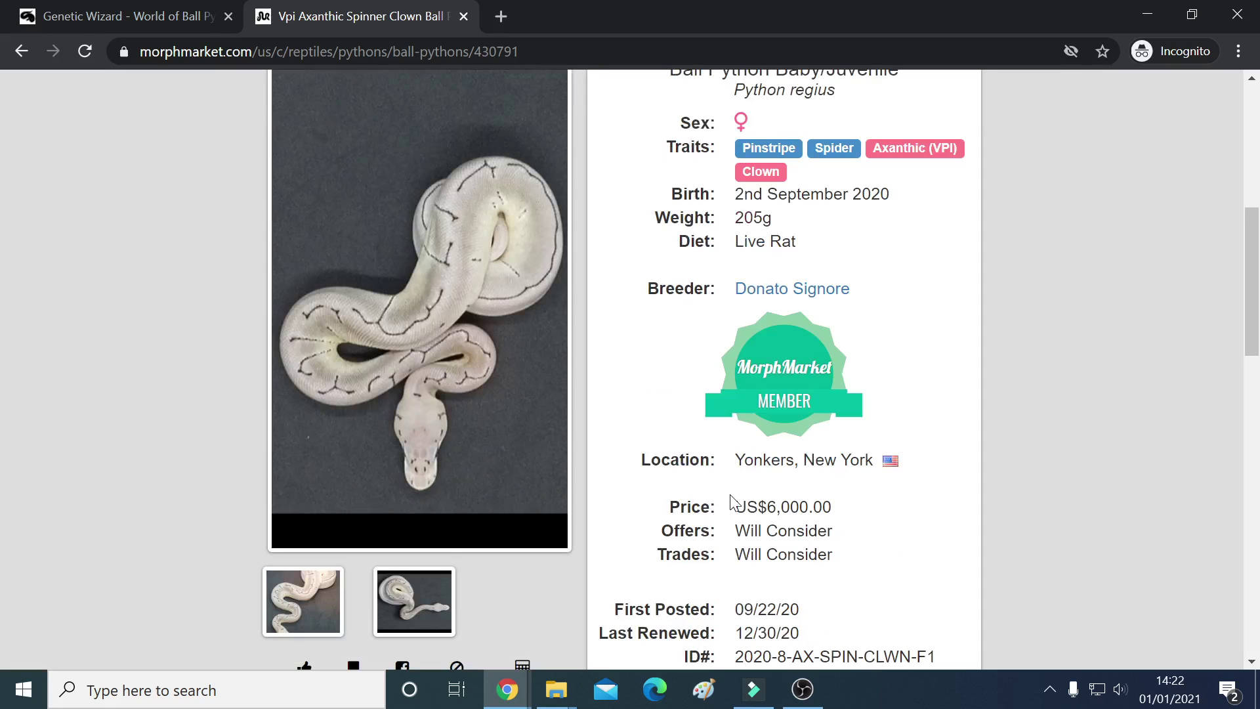
scroll(197, 236, up, 3)
click(21, 51)
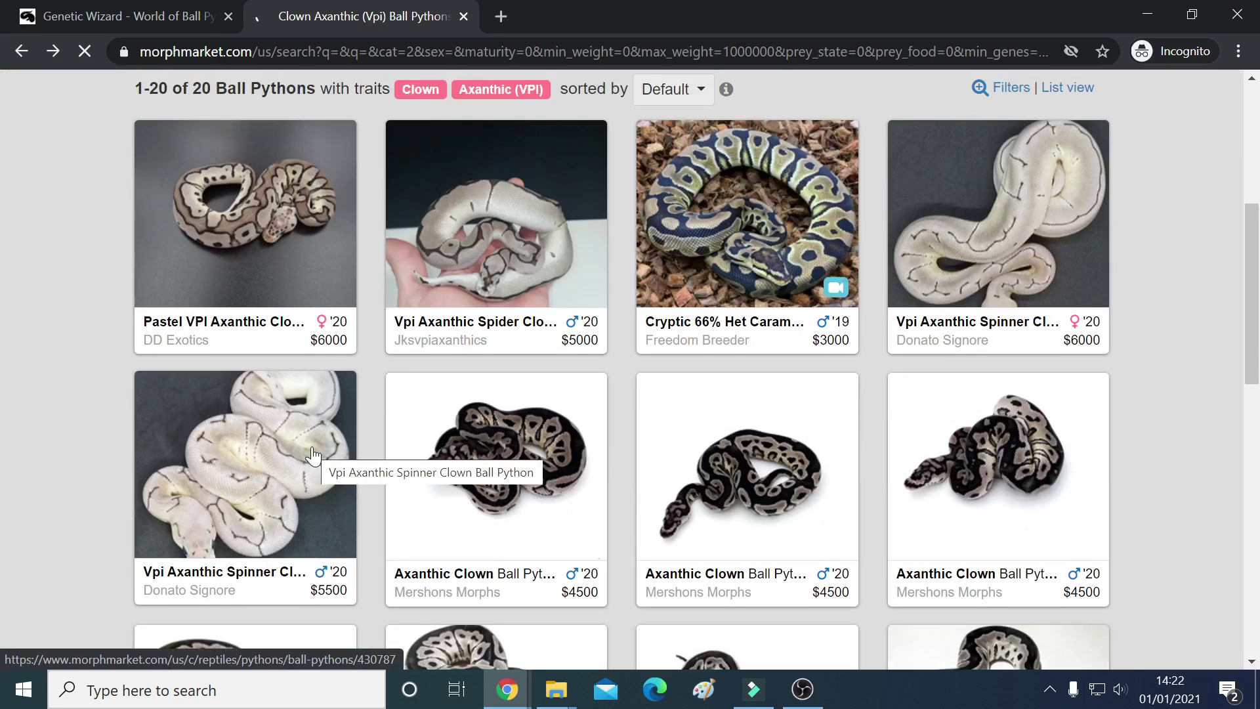
- Browse the results to the Bumblebee VPI Axanthic Clown, open its listing, review its photos, traits and price, and return to the results
scroll(234, 493, down, 1)
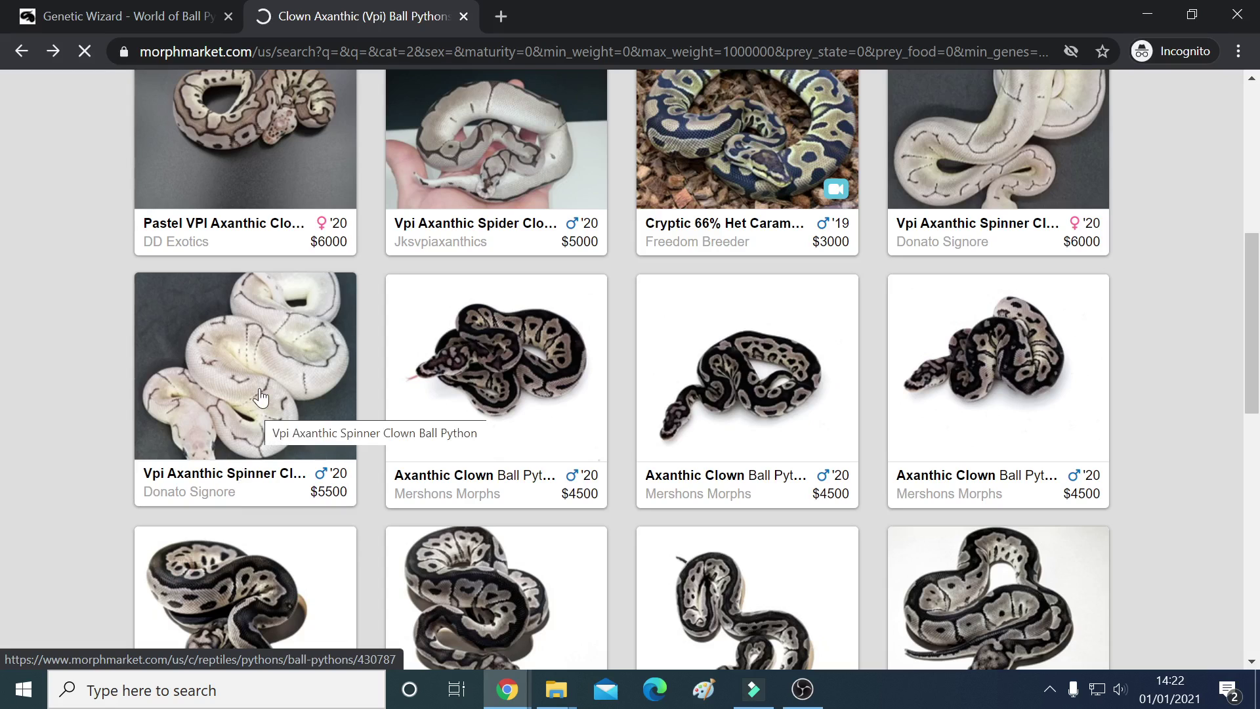
scroll(260, 397, down, 2)
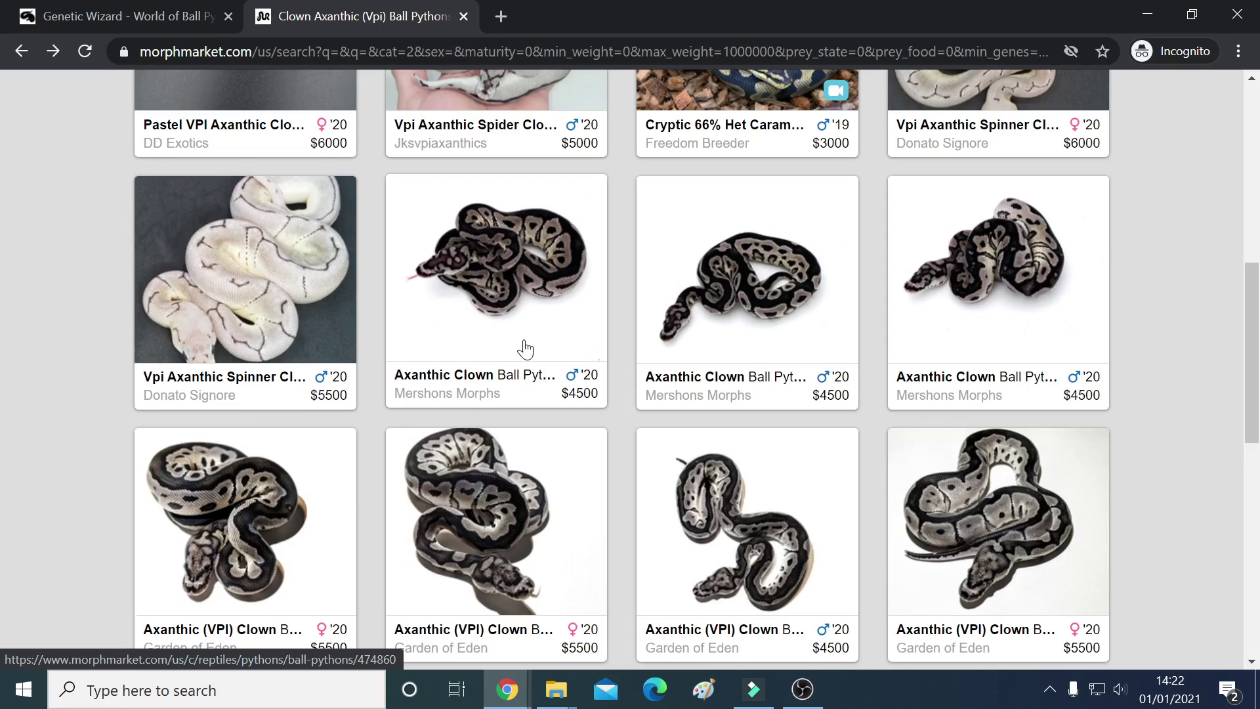
scroll(524, 343, down, 1)
scroll(525, 350, down, 1)
scroll(526, 350, down, 2)
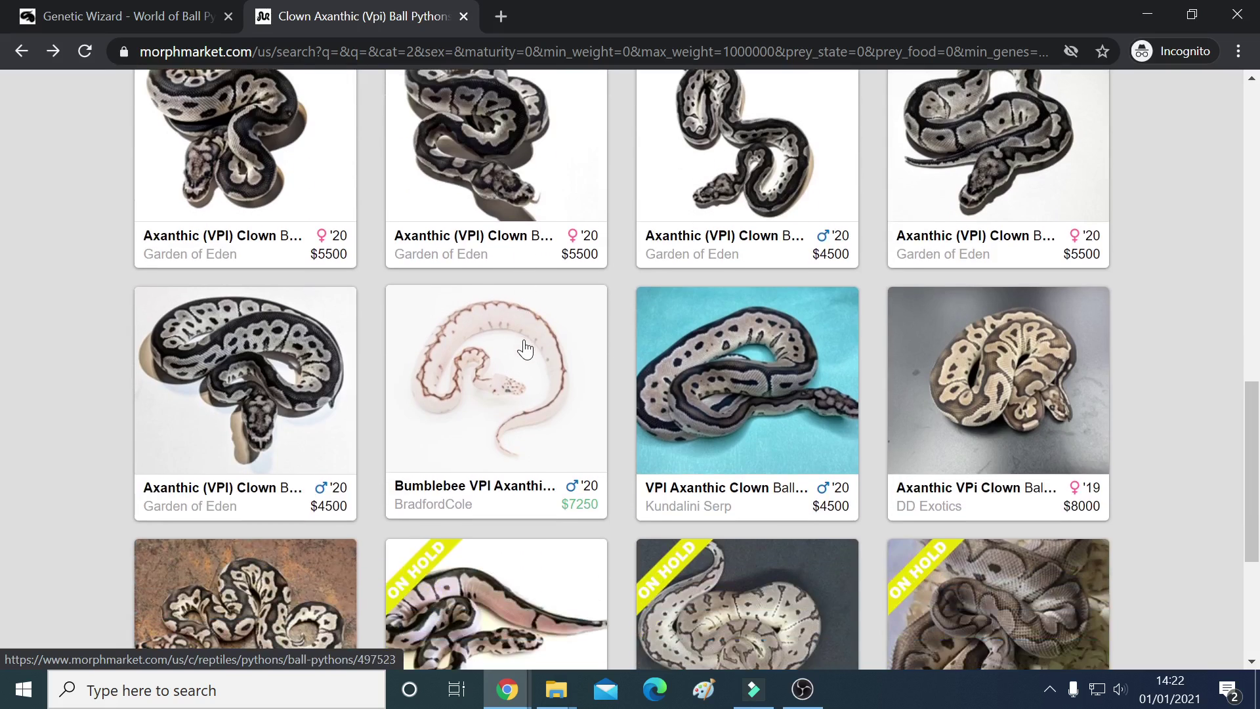
click(517, 391)
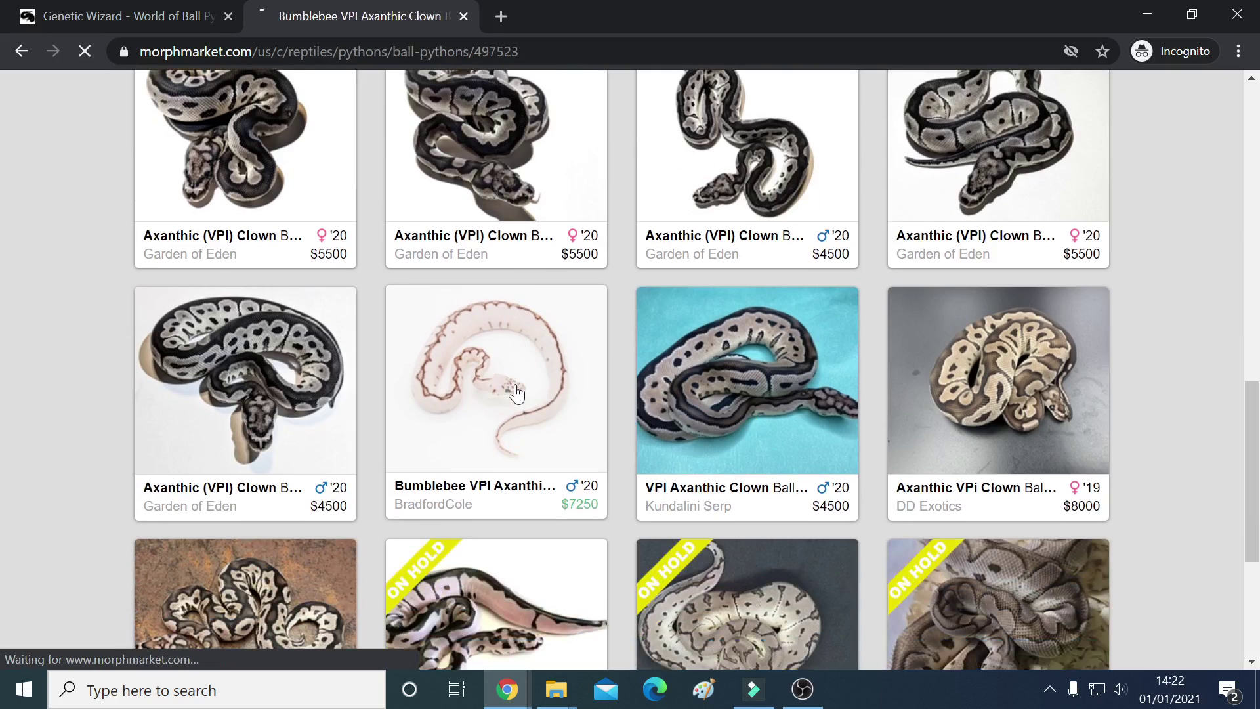
scroll(518, 392, down, 2)
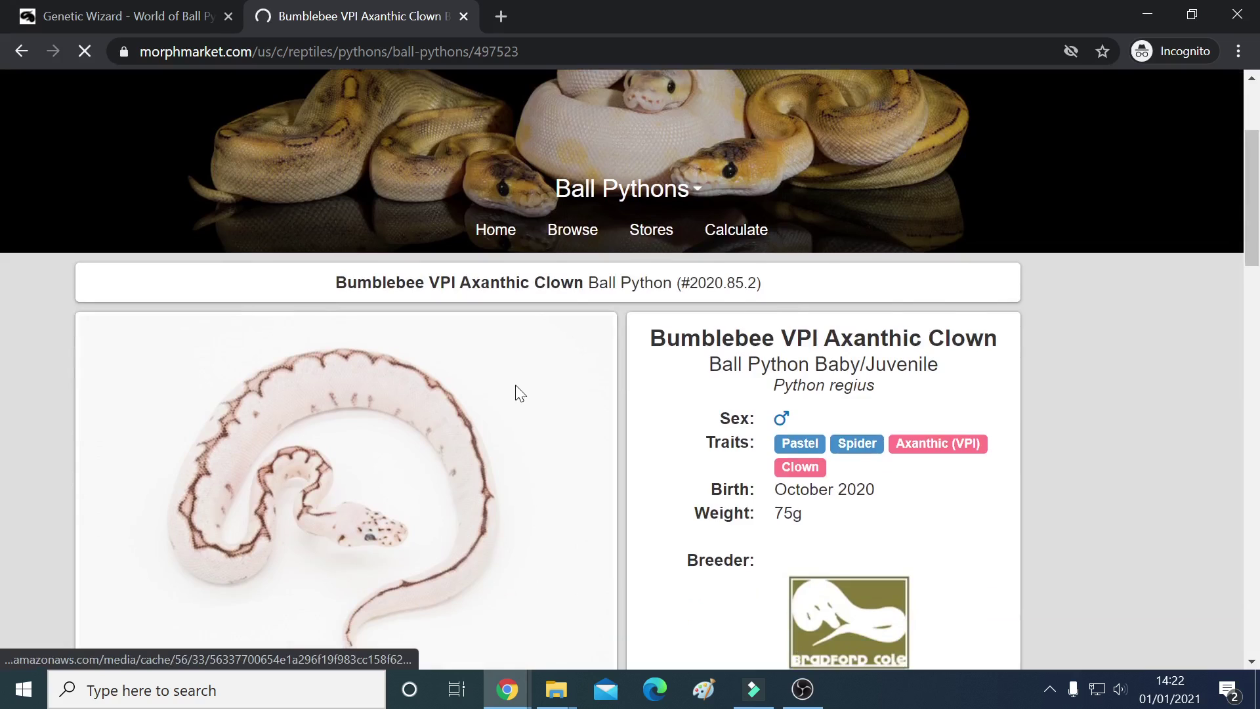
scroll(517, 392, down, 1)
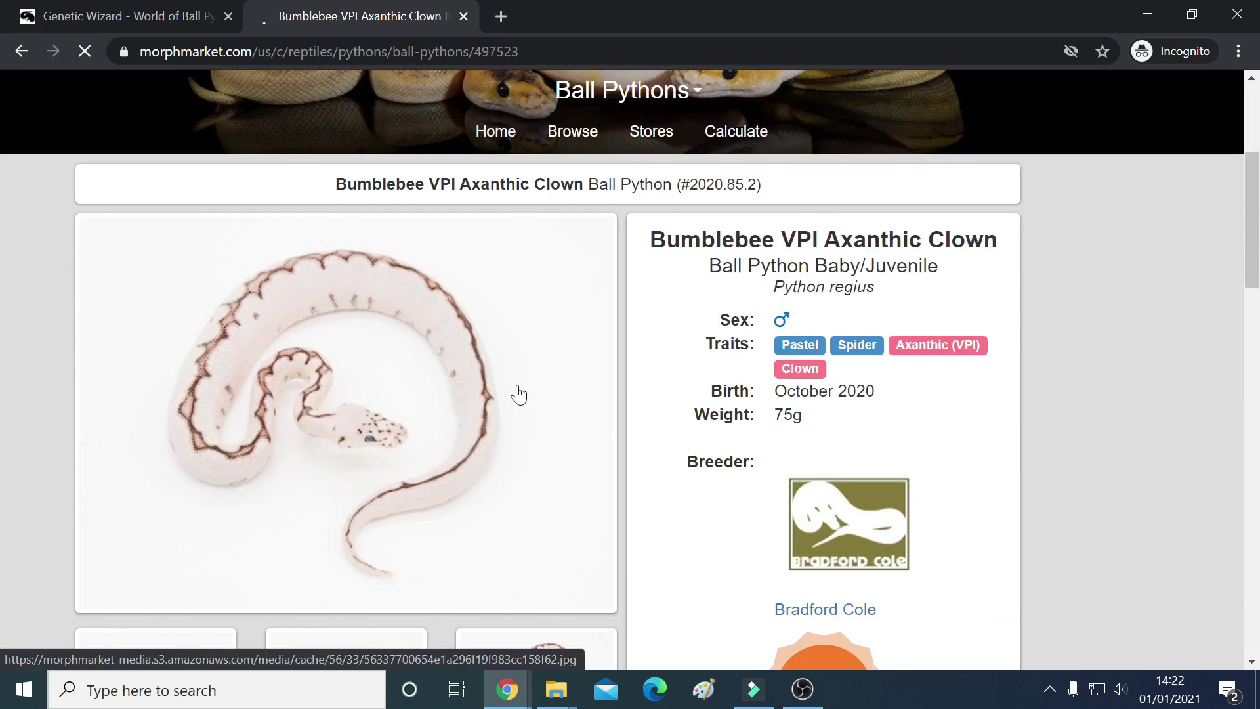
scroll(518, 395, down, 3)
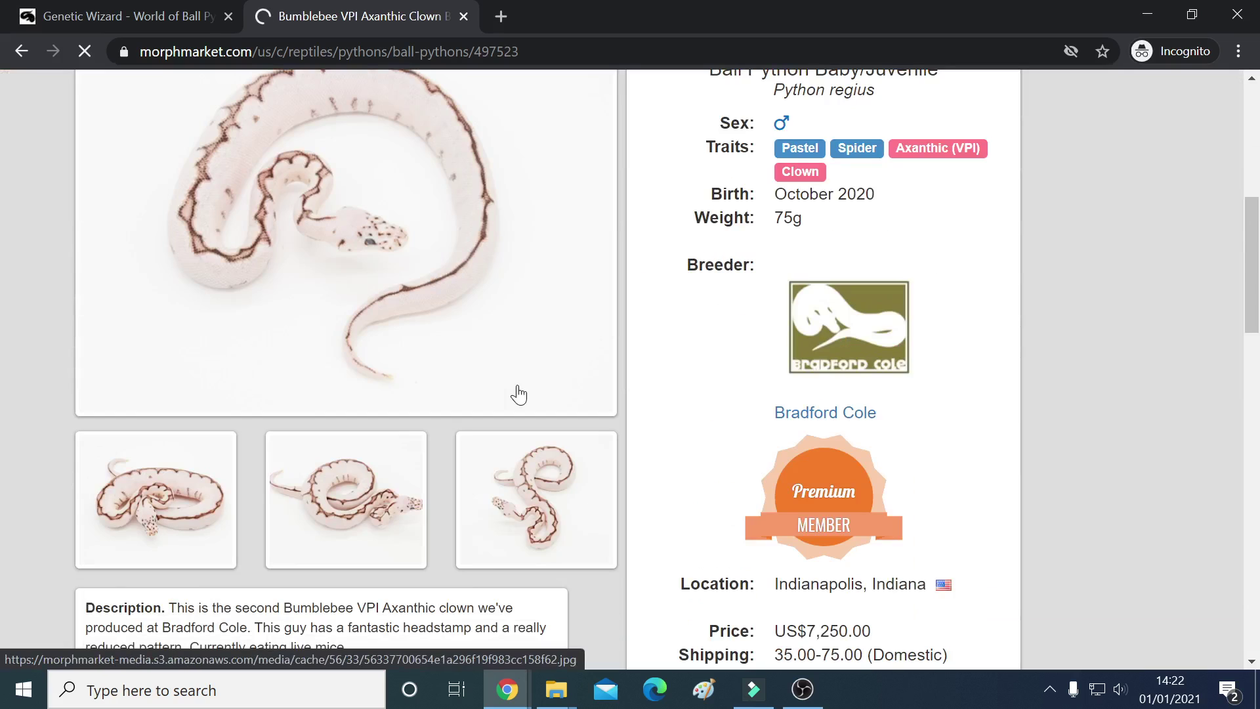
scroll(518, 395, up, 3)
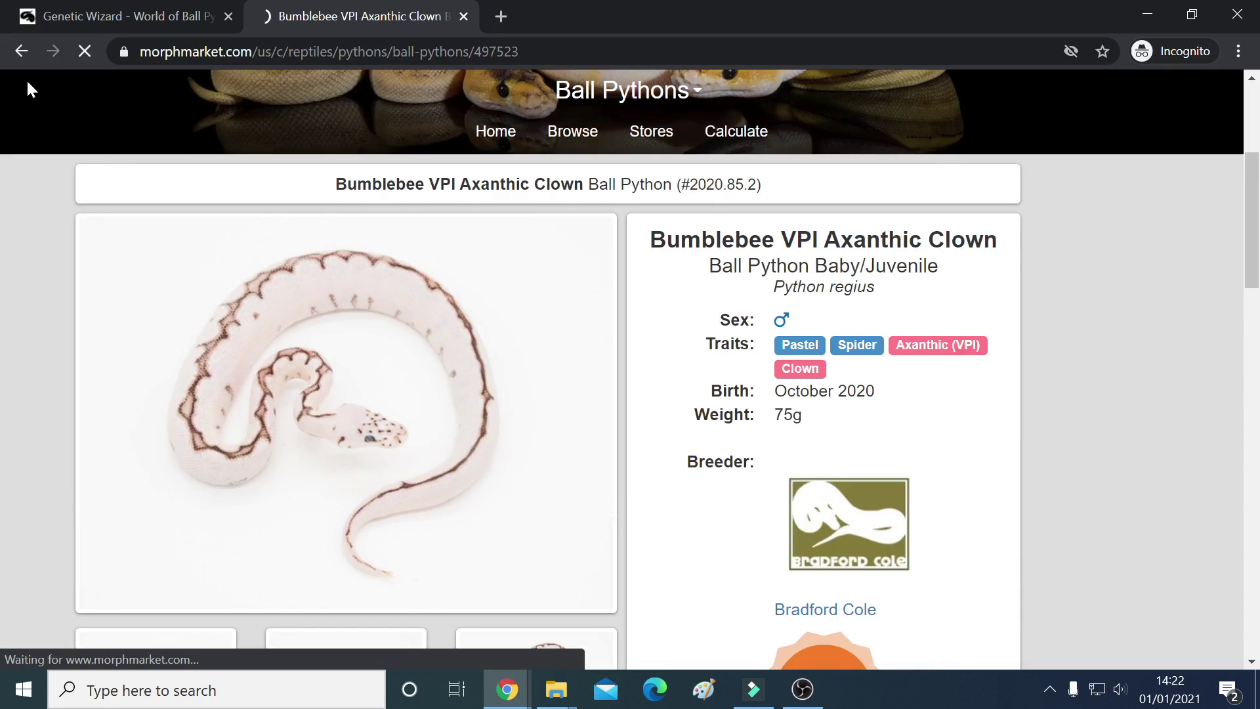
click(29, 53)
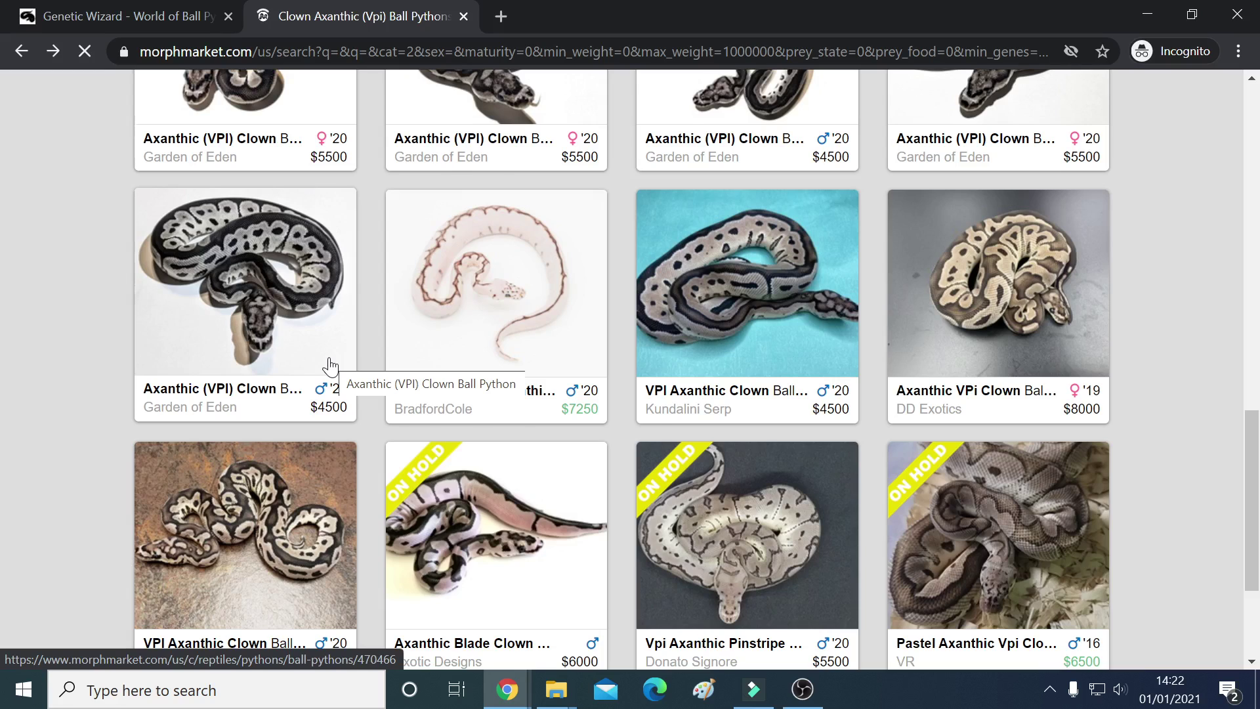
- Look through the remaining search results to the end of the page and compare the listed morphs, sexes and prices
scroll(330, 366, down, 3)
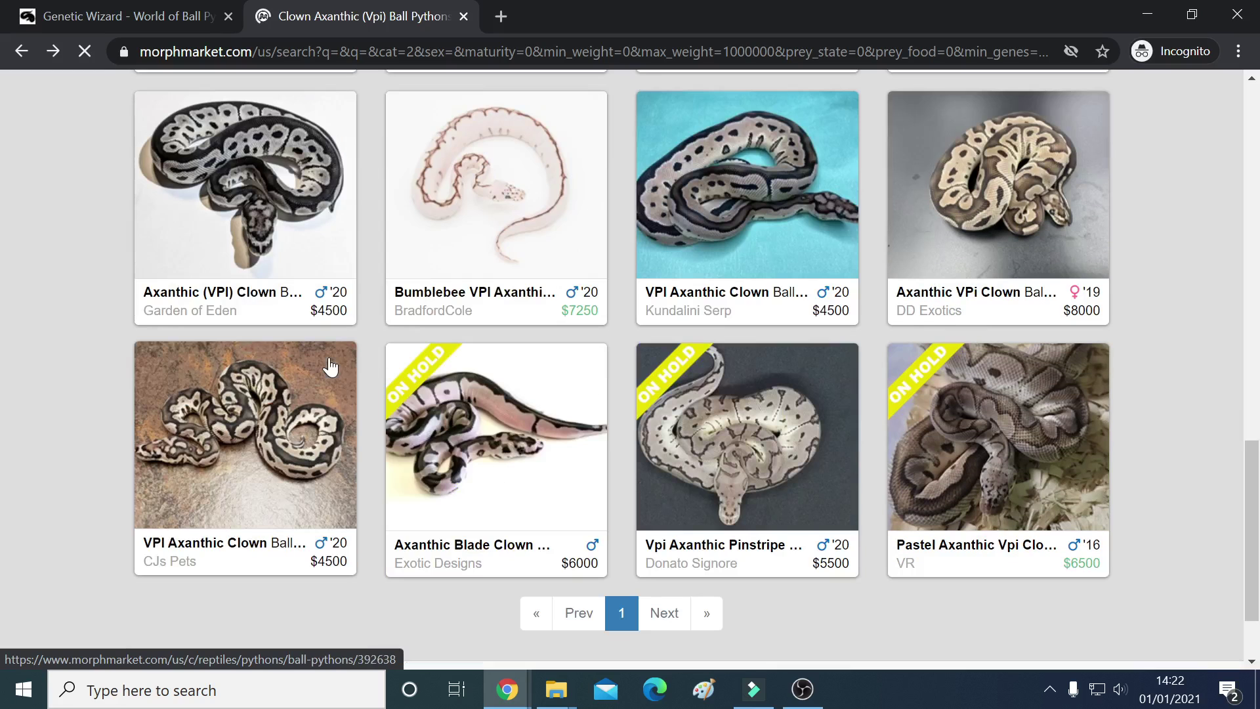
scroll(354, 374, up, 3)
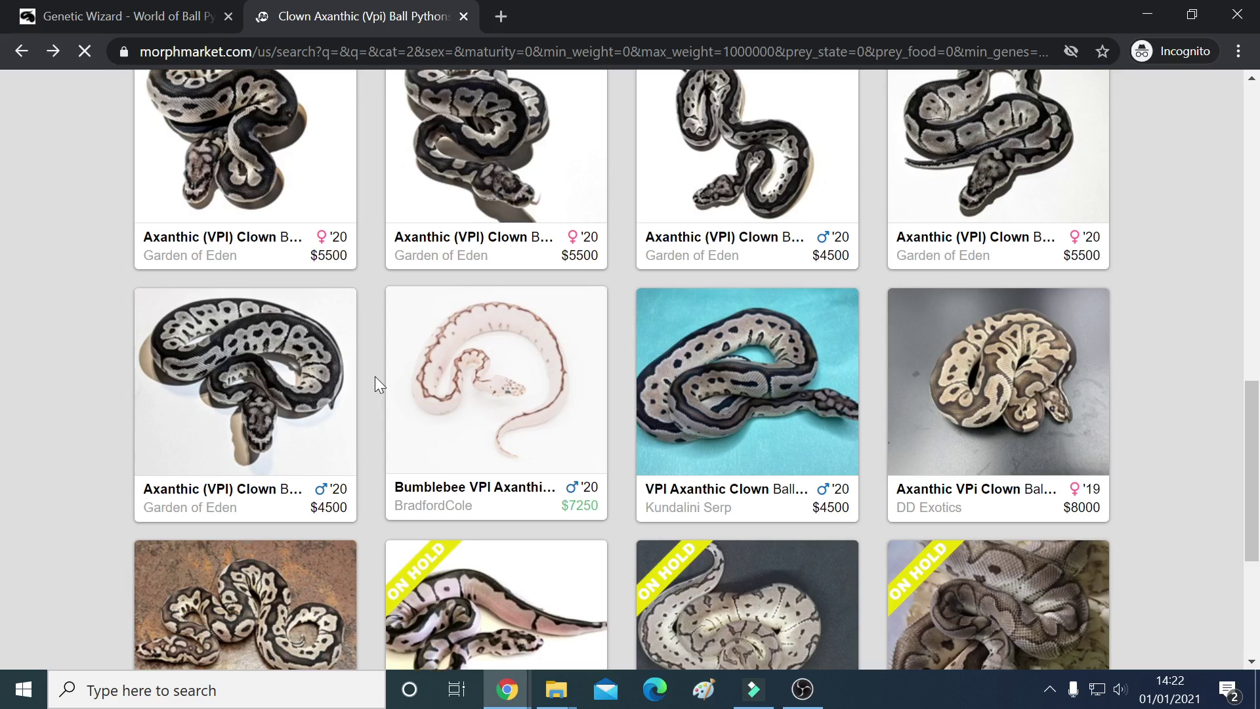
scroll(376, 378, up, 3)
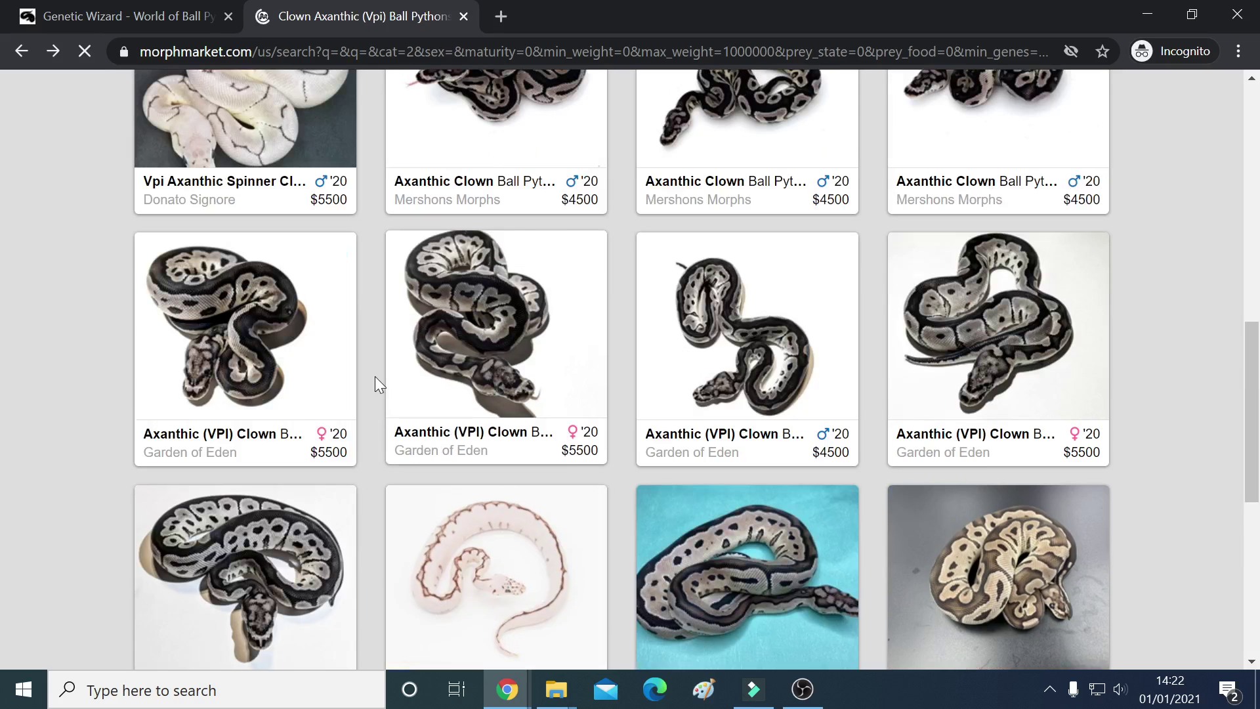
scroll(376, 380, up, 2)
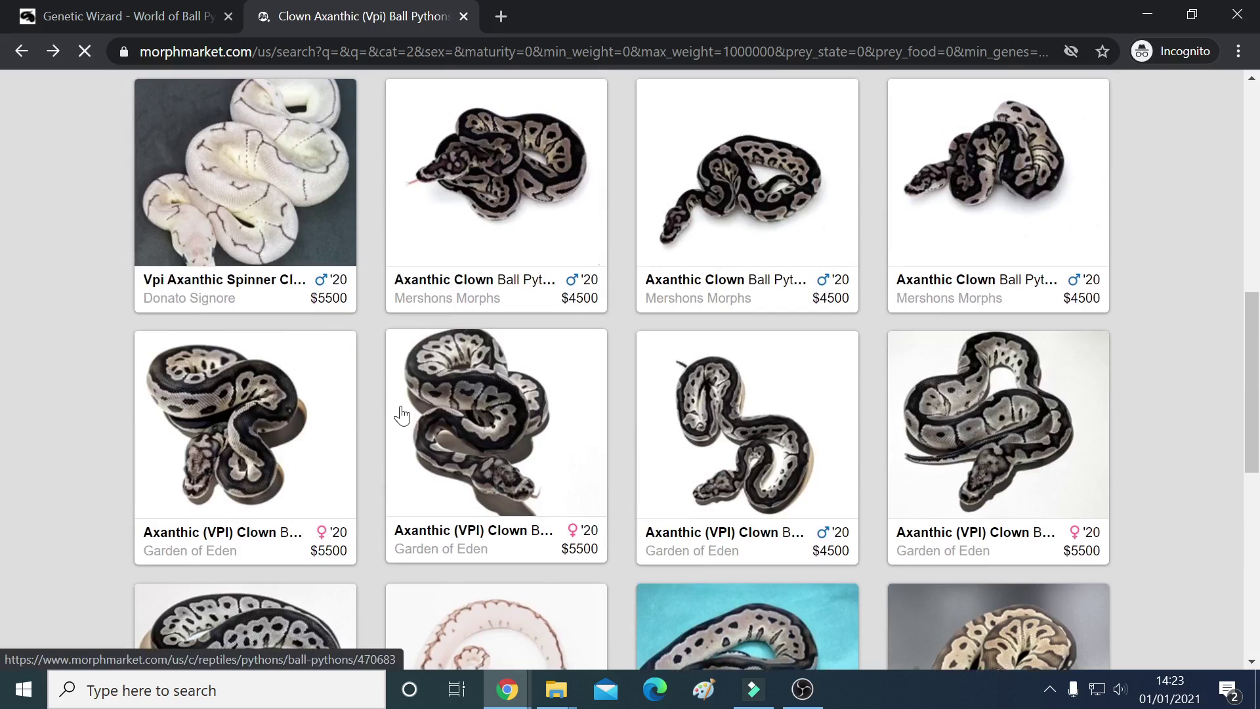